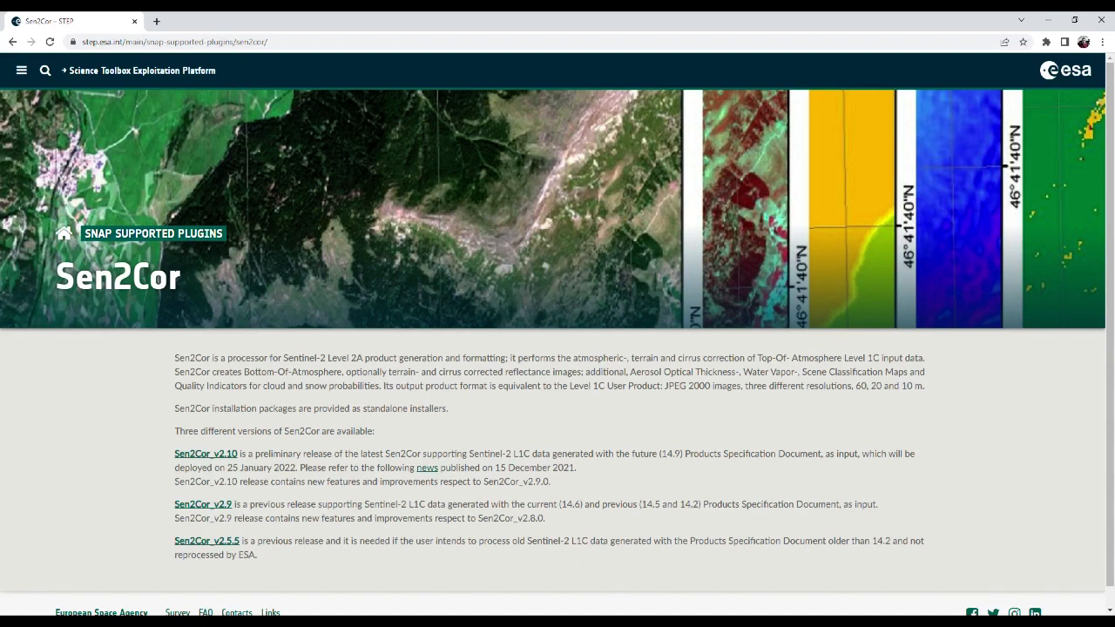
# Switch to File Explorer and examine the Sentinel-2 L1C and L2A zip archives in the Sen2Cor data folder.
pyautogui.hotkey('alt', 'Tab')
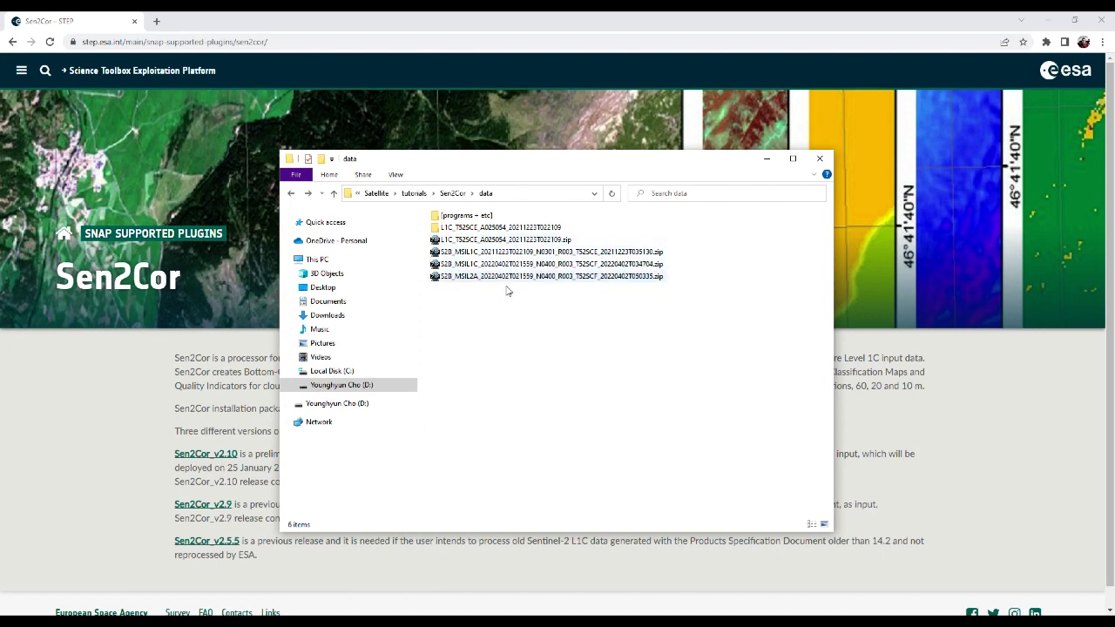
pyautogui.click(468, 244)
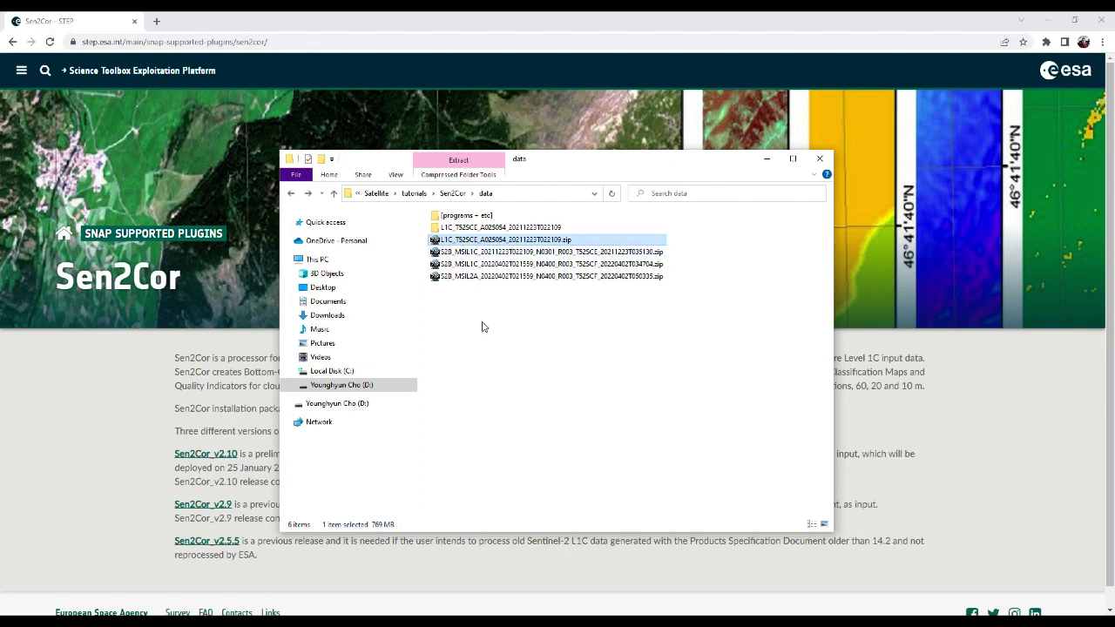
pyautogui.moveTo(501, 294); pyautogui.dragTo(484, 252)
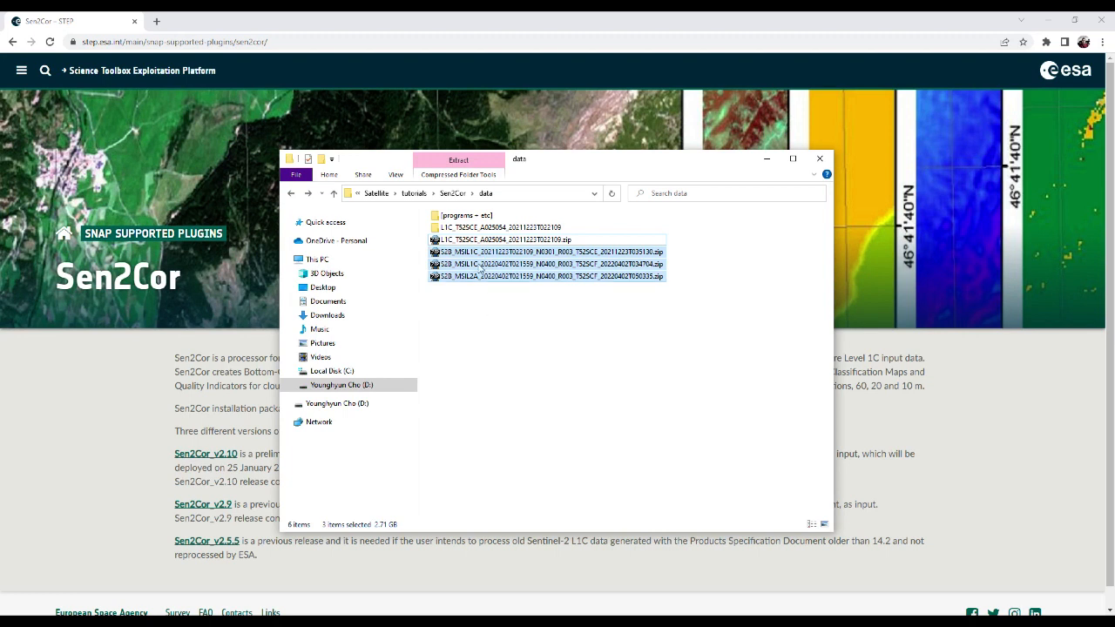
pyautogui.click(479, 240)
pyautogui.click(479, 253)
pyautogui.click(483, 264)
pyautogui.click(490, 276)
pyautogui.click(488, 315)
pyautogui.moveTo(493, 301); pyautogui.dragTo(470, 251)
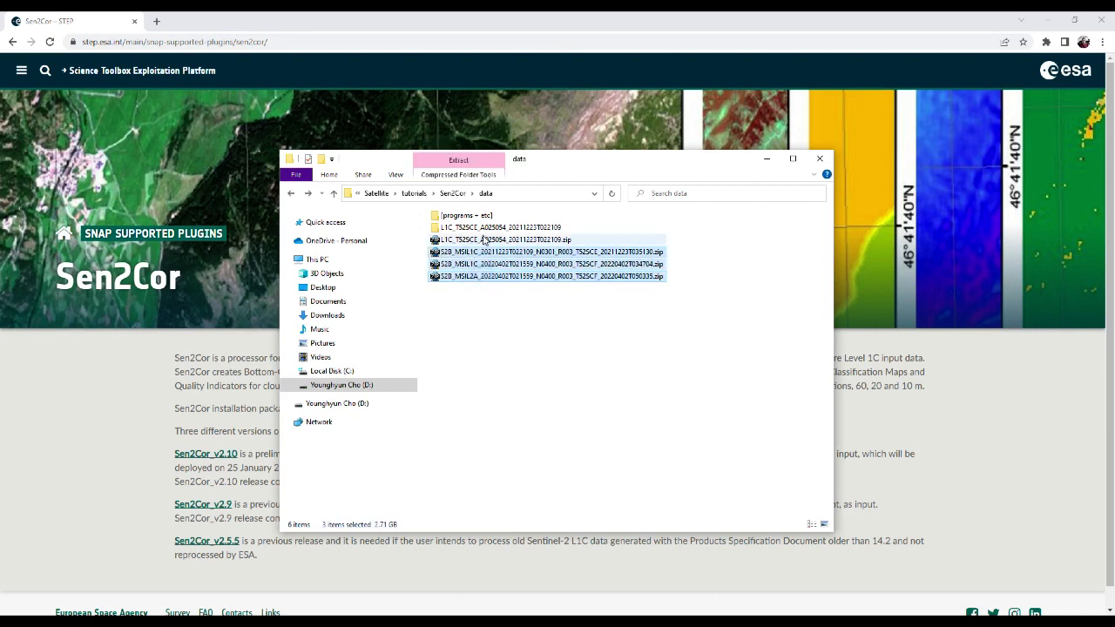
pyautogui.click(496, 341)
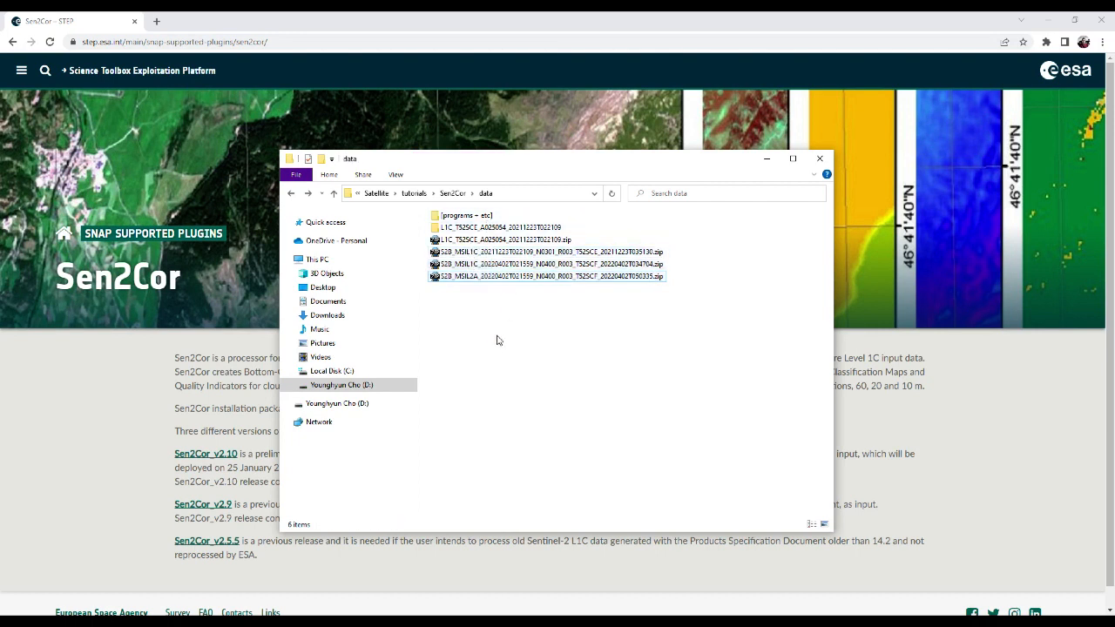
pyautogui.click(489, 241)
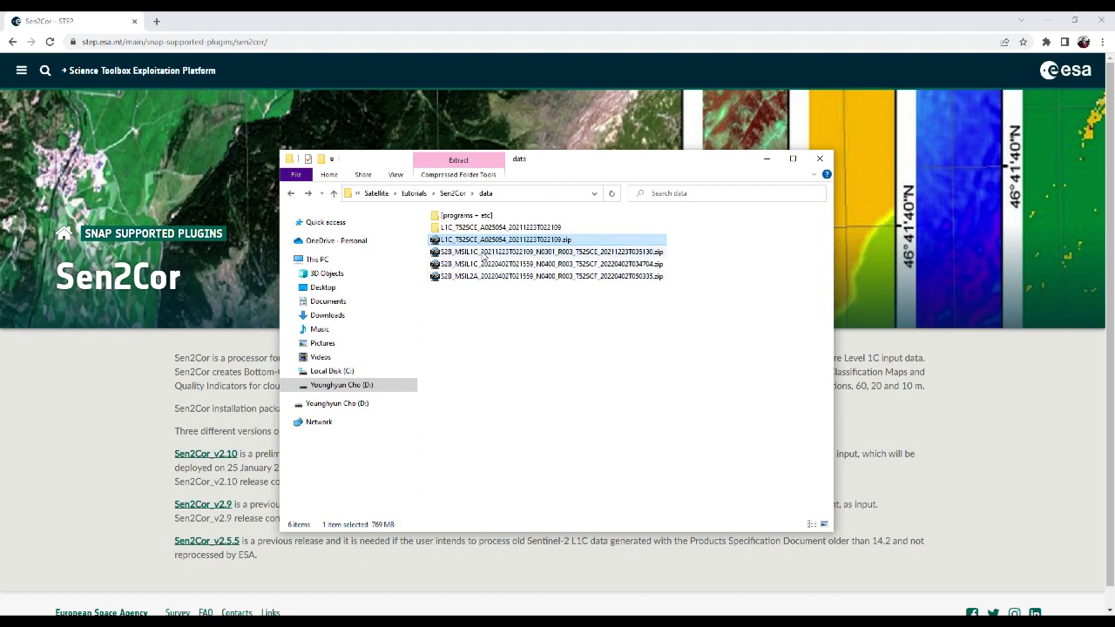
pyautogui.click(460, 309)
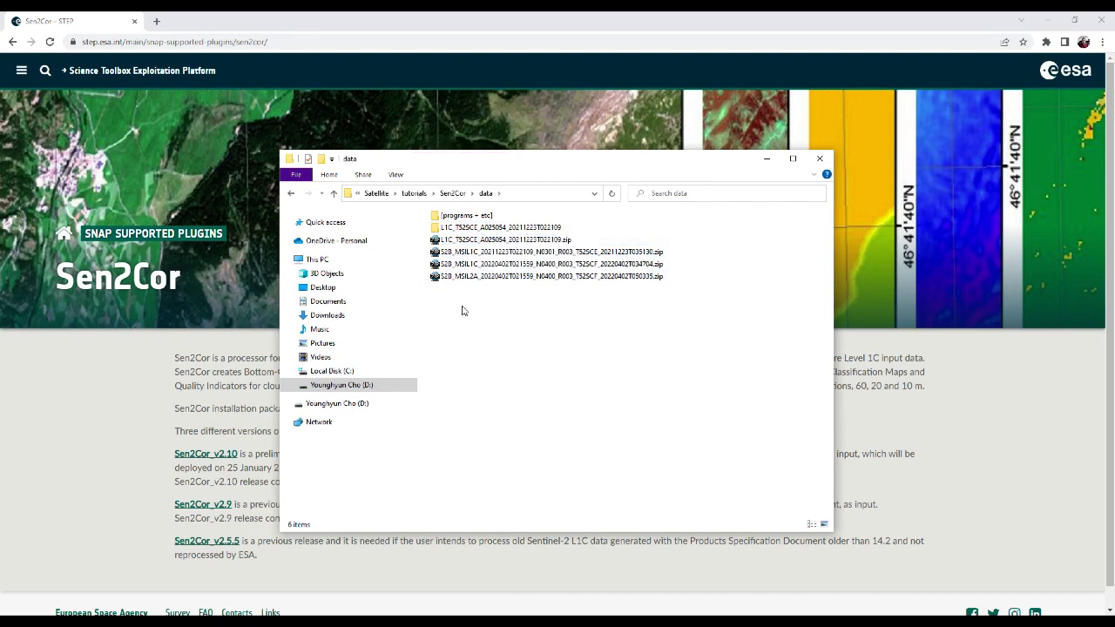
# Open the S2B_MSIL1C .SAFE folder inside the extracted L1C_T52SCE_A025054_20211223T022109 folder and copy its address.
pyautogui.doubleClick(466, 230)
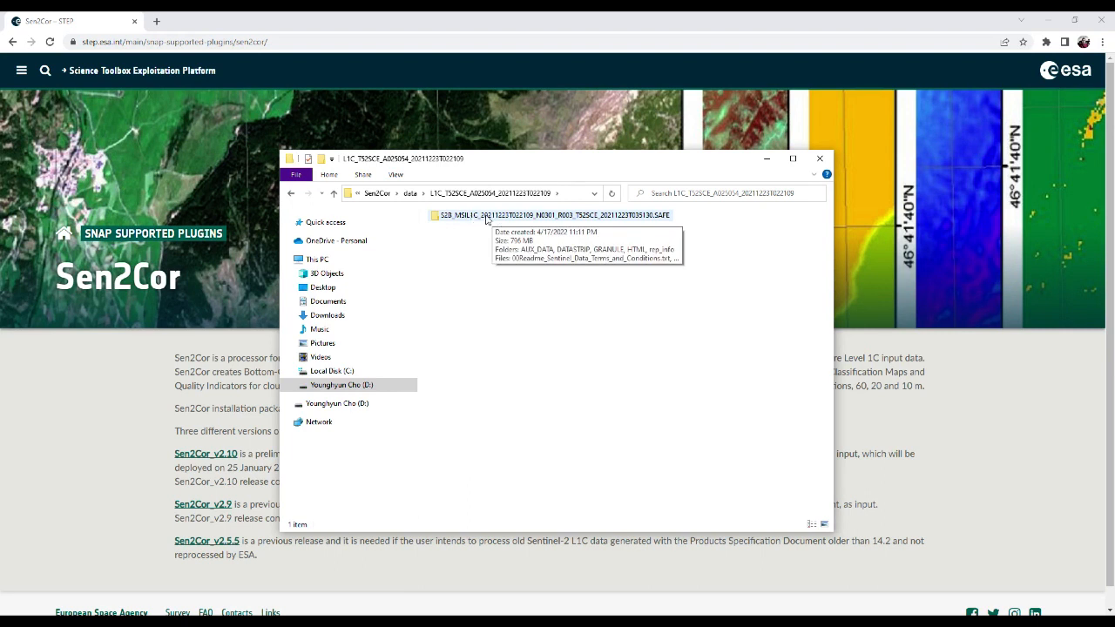
pyautogui.doubleClick(486, 218)
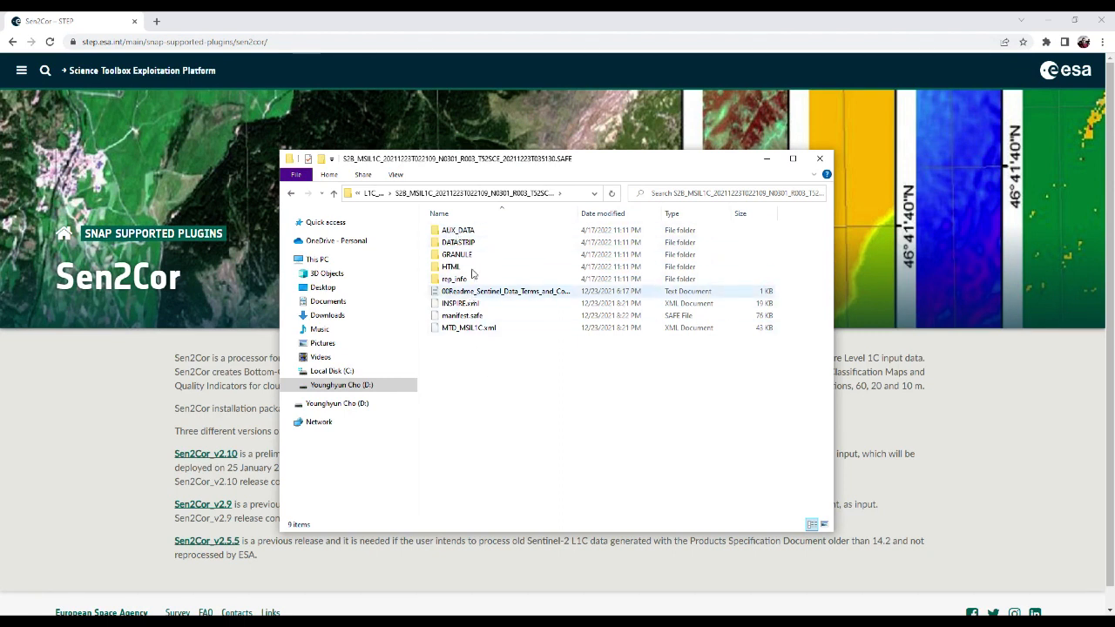
pyautogui.rightClick(505, 198)
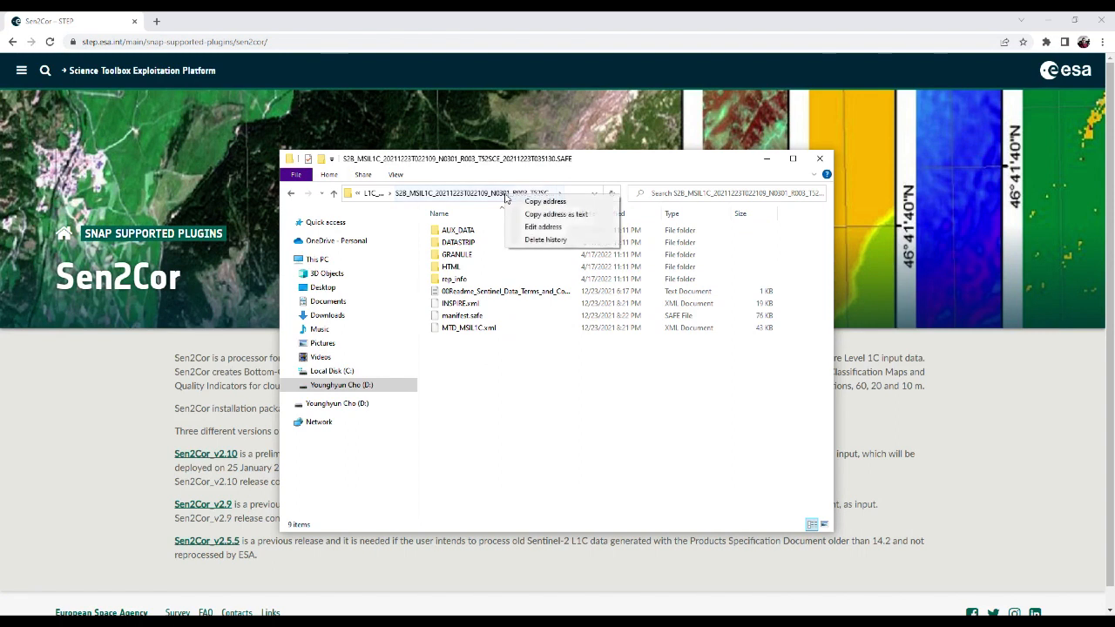
pyautogui.click(541, 201)
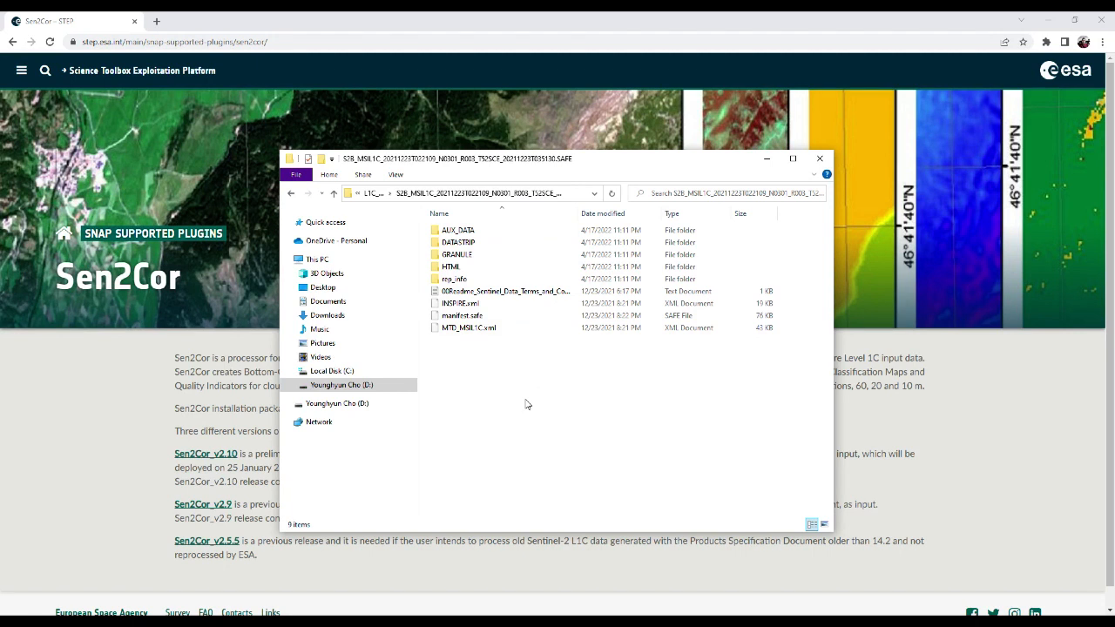
# In Command Prompt, run L2A_Process.bat from the Sen2Cor-02.10.01-win64 directory on the copied L1C .SAFE folder path.
pyautogui.click(408, 621)
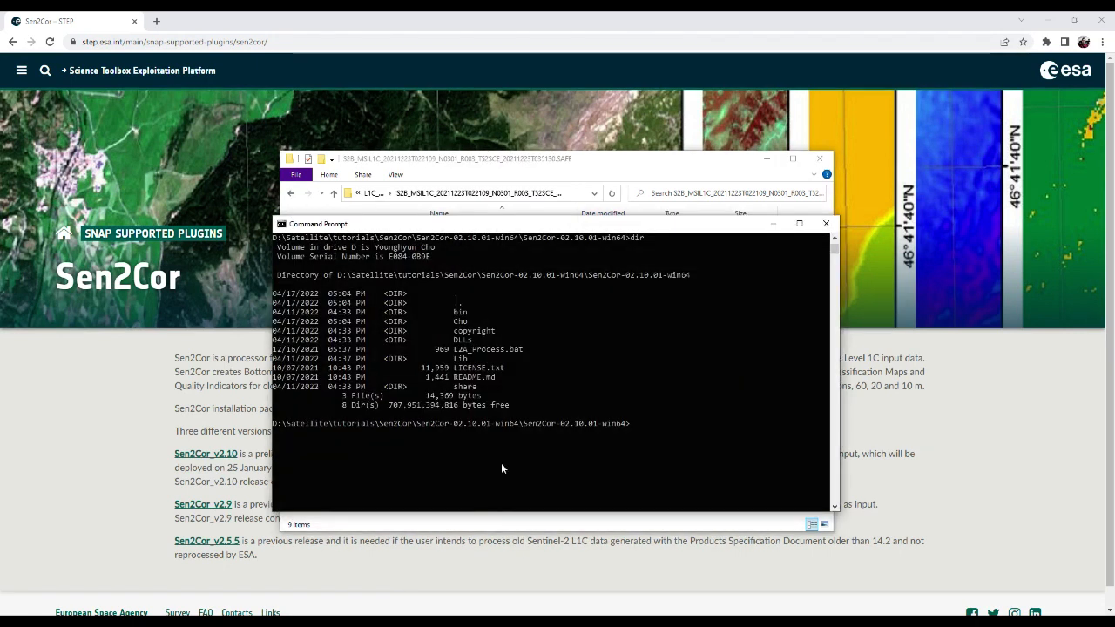
pyautogui.click(522, 164)
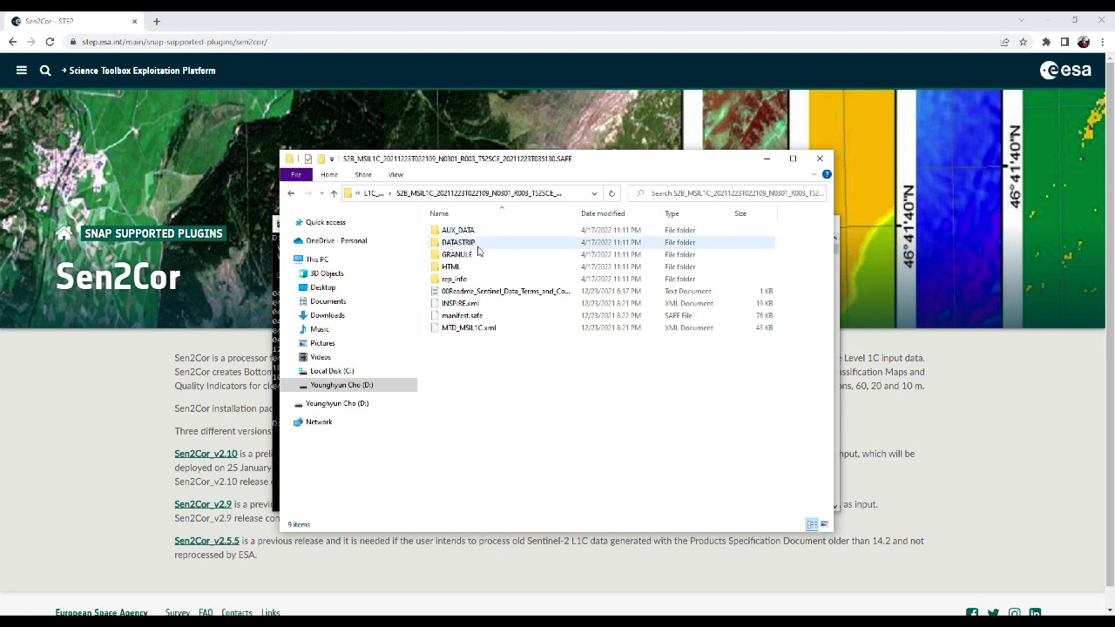
pyautogui.hotkey('alt', 'Tab')
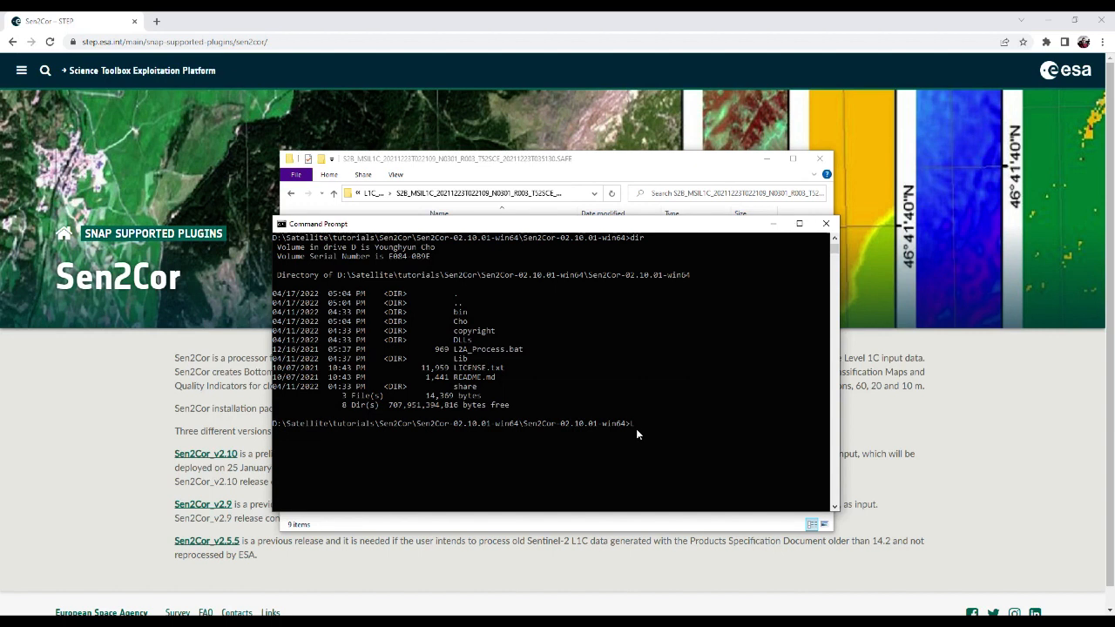
pyautogui.write('L2')
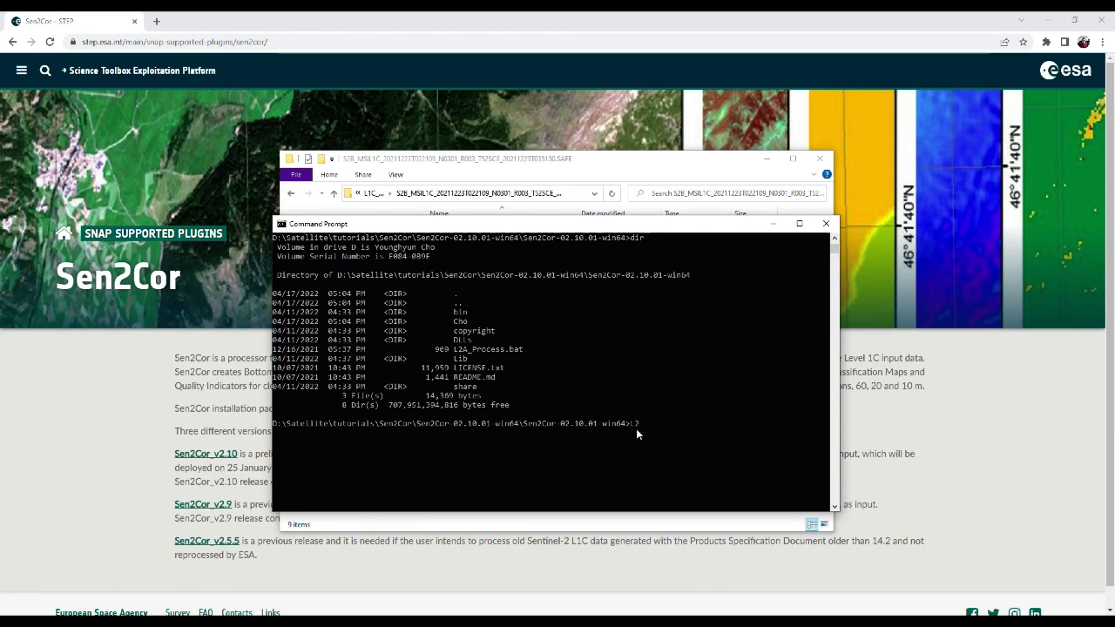
pyautogui.write('A')
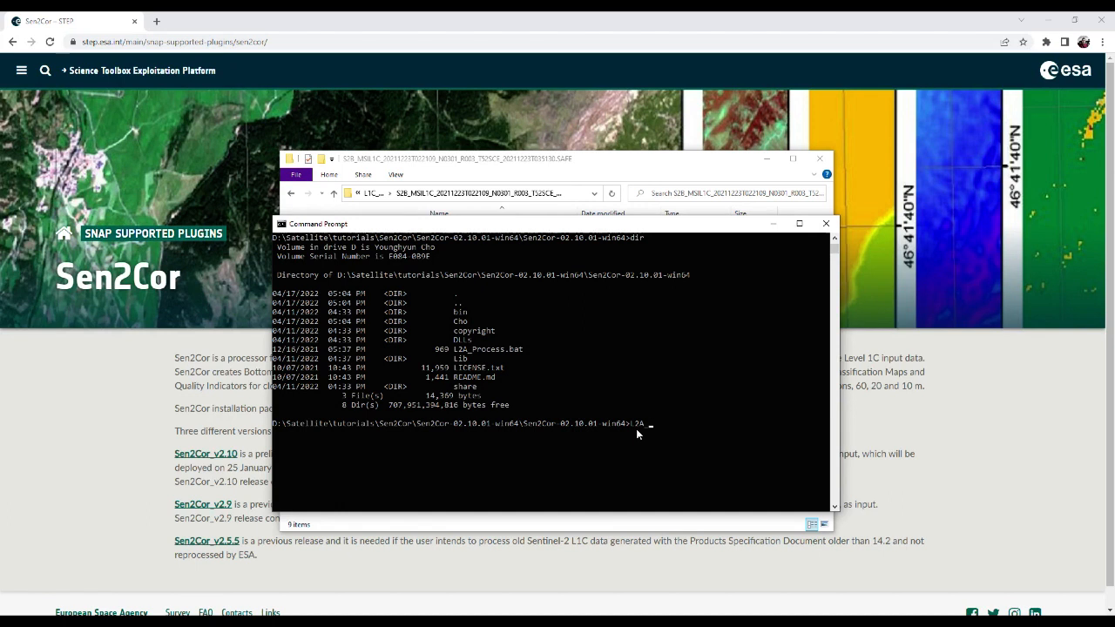
pyautogui.write('_Process.bat')
pyautogui.hotkey('ctrl', 'v')
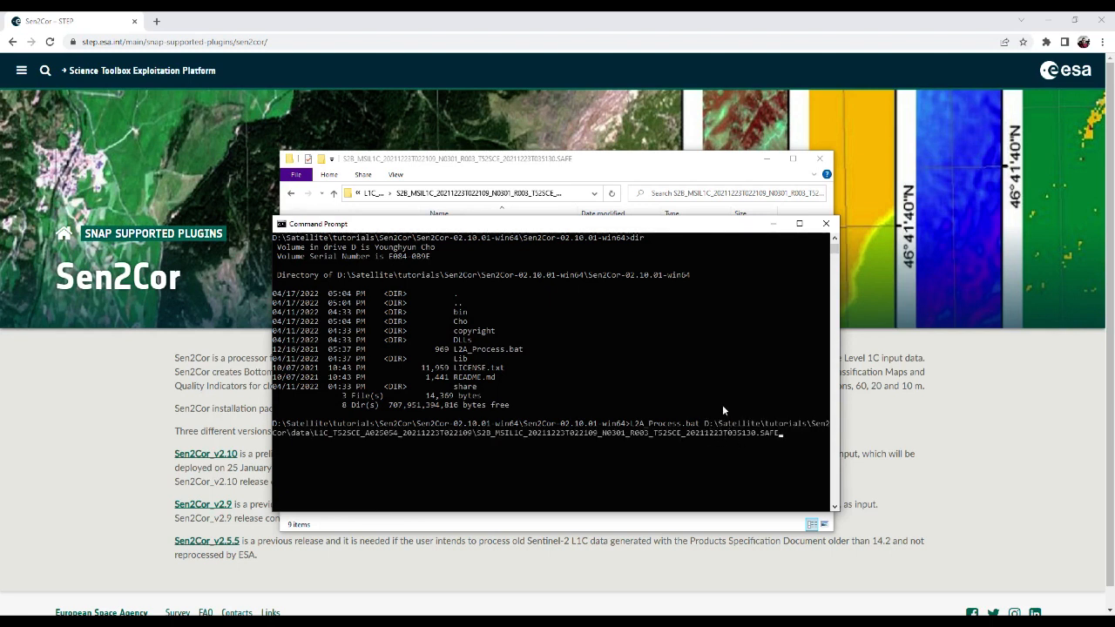
pyautogui.click(594, 172)
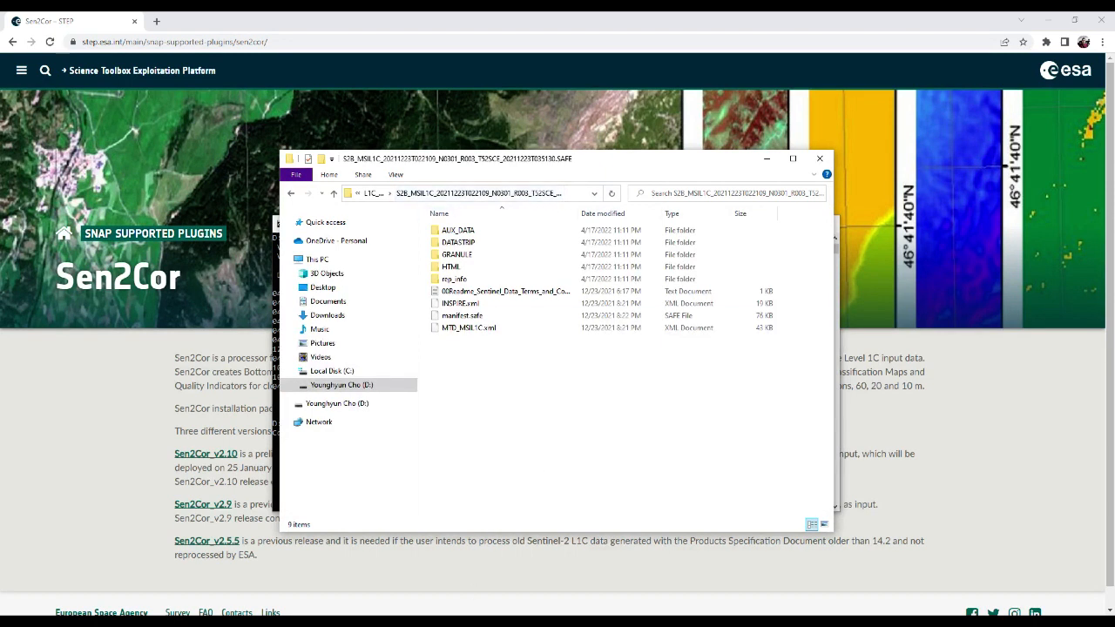
pyautogui.hotkey('alt', 'Tab')
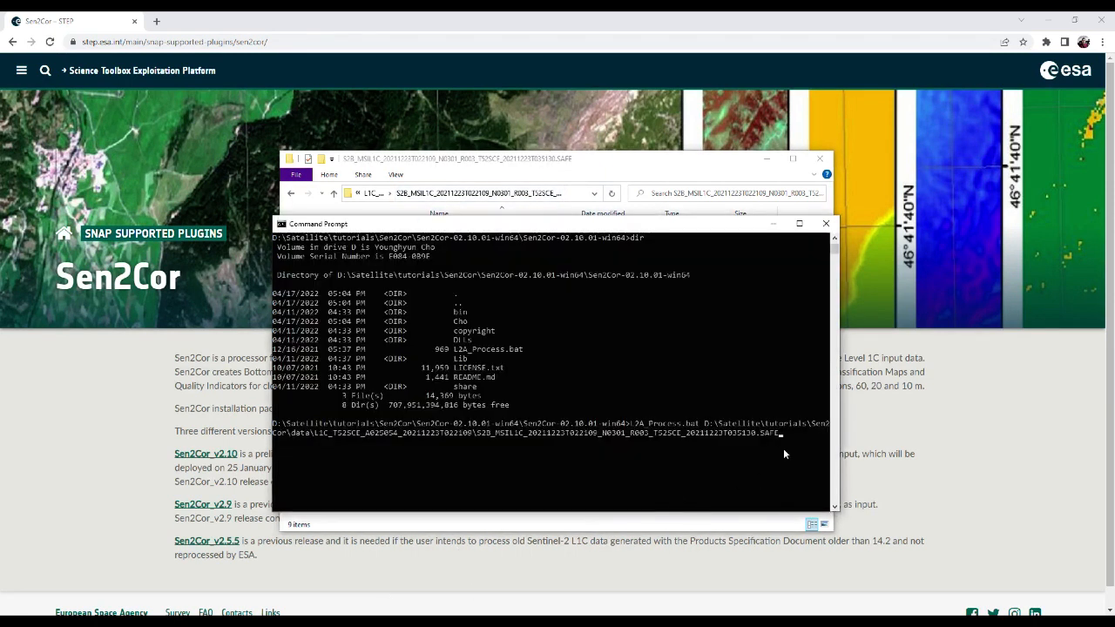
pyautogui.press('Return')
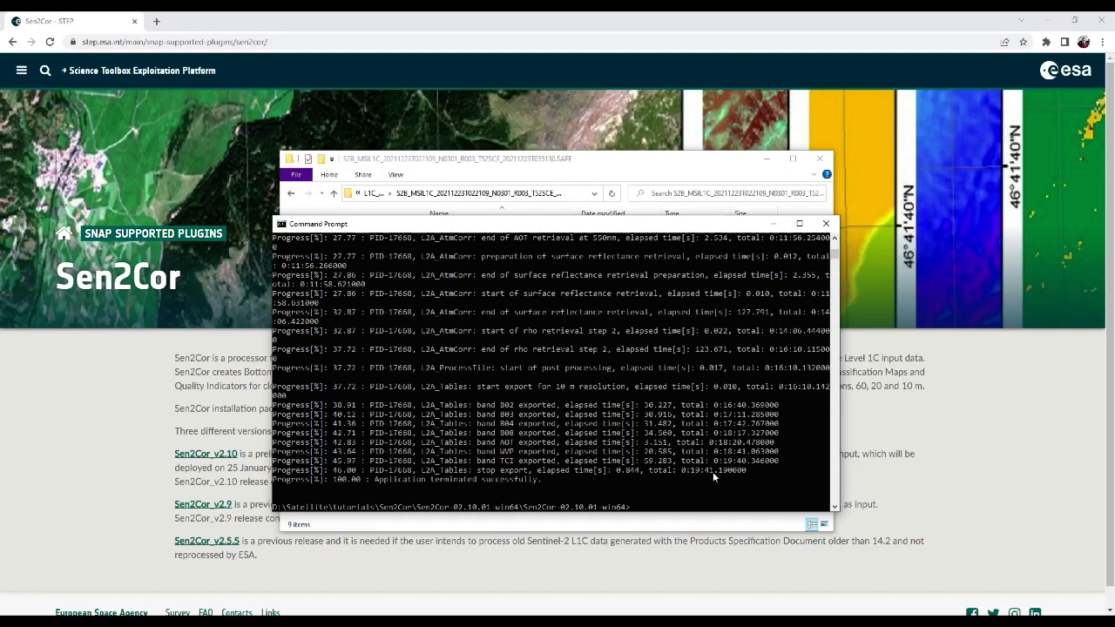
# Review the Sen2Cor processing log, including the atmospheric correction stages and the band exports at each resolution.
pyautogui.scroll(10, 712, 471)
pyautogui.scroll(12, 712, 472)
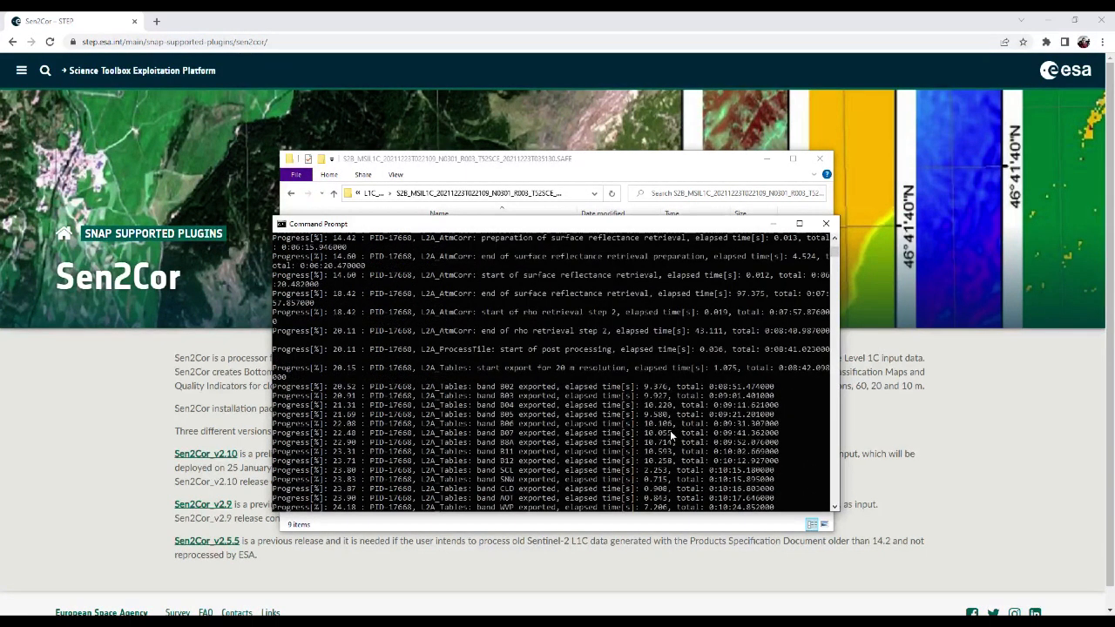
pyautogui.scroll(15, 670, 432)
pyautogui.scroll(10, 670, 431)
pyautogui.scroll(3, 455, 407)
pyautogui.scroll(-10, 455, 407)
pyautogui.scroll(-20, 455, 403)
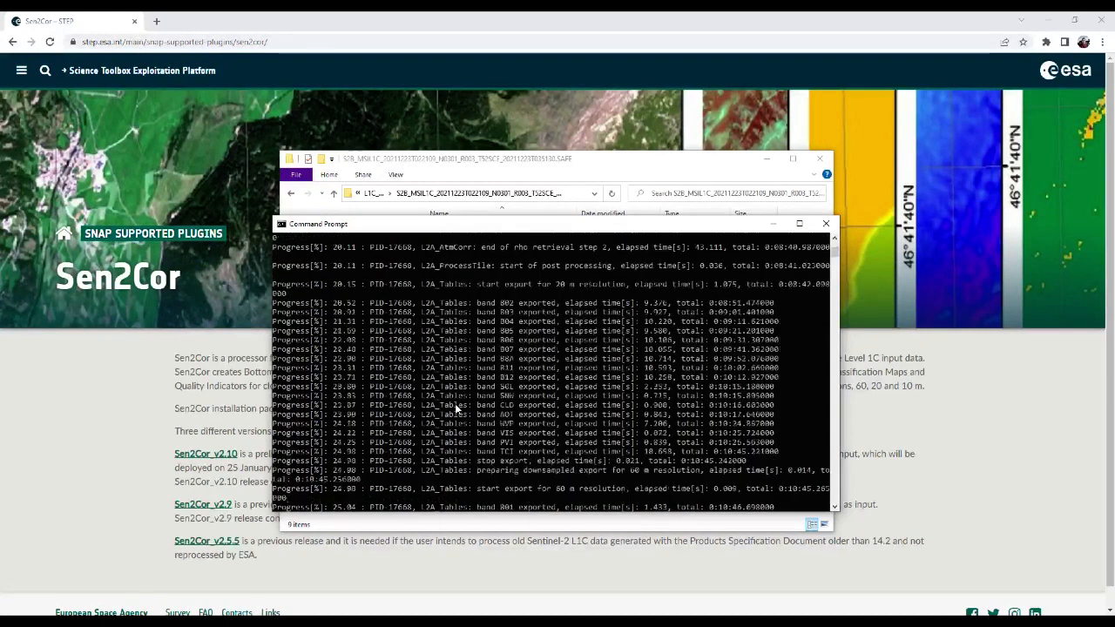
pyautogui.scroll(-9, 454, 403)
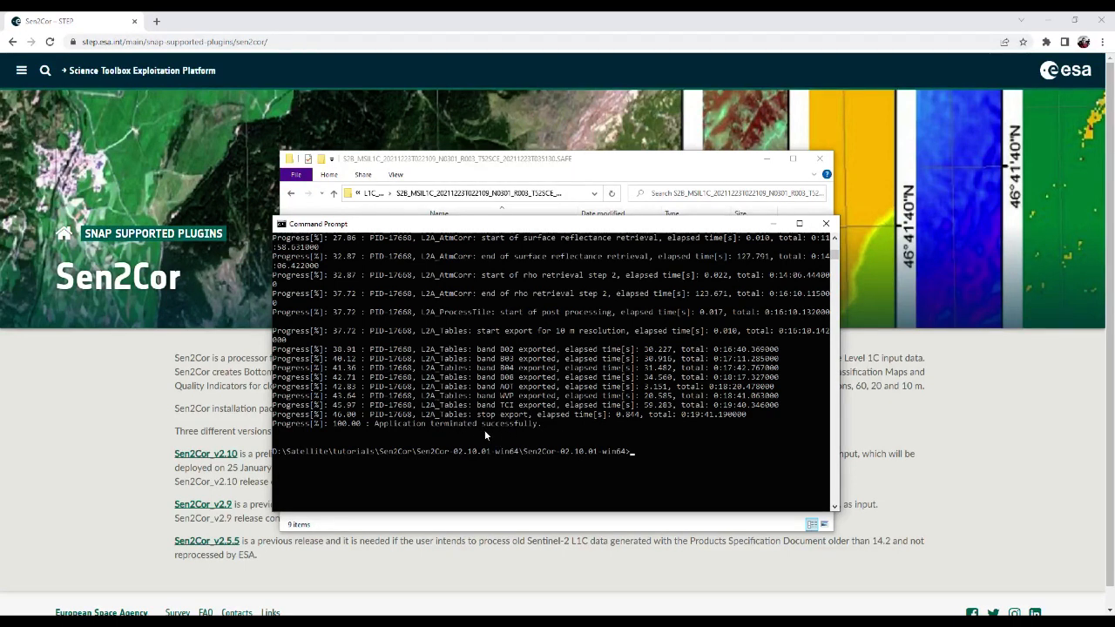
# Return to File Explorer and open the generated S2B_MSIL2A .SAFE folder within L1C_T52SCE_A025054_20211223T022109.
pyautogui.click(563, 178)
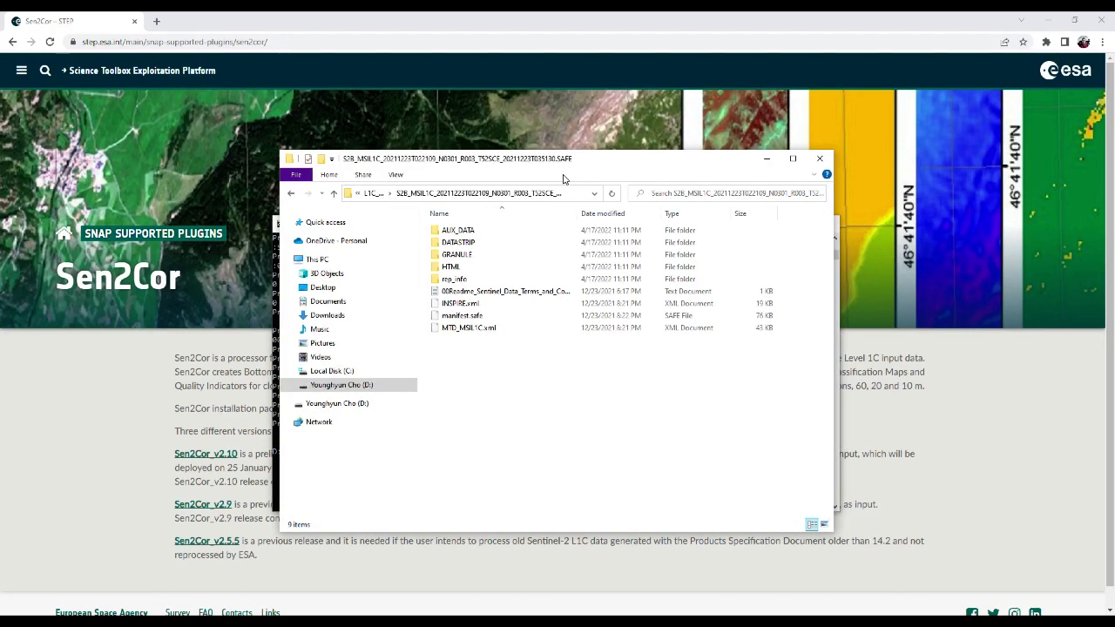
pyautogui.click(335, 194)
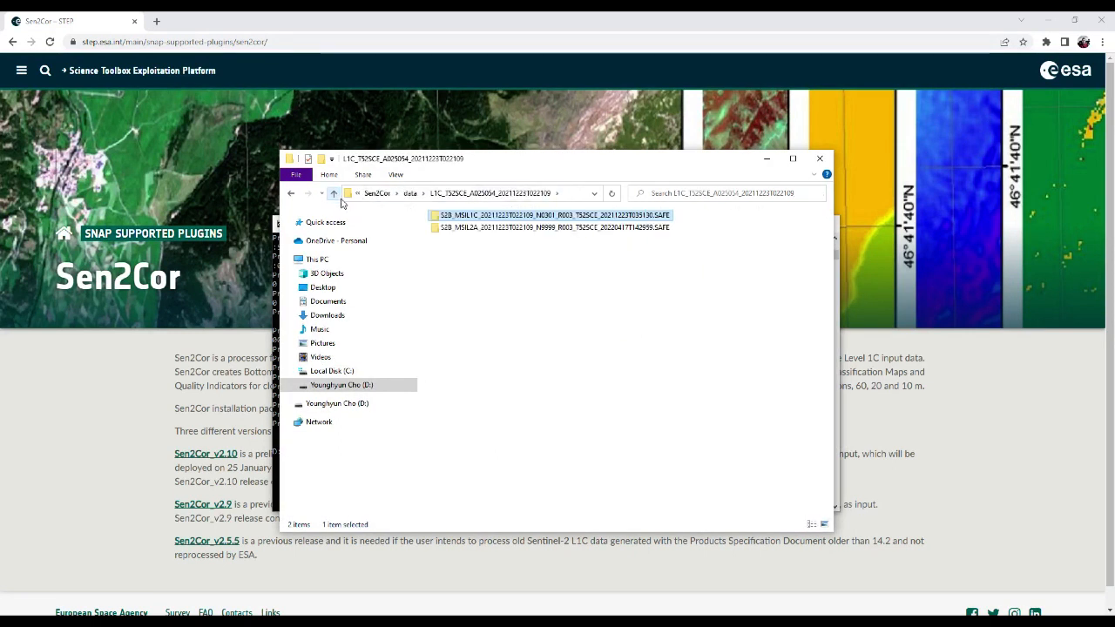
pyautogui.click(335, 194)
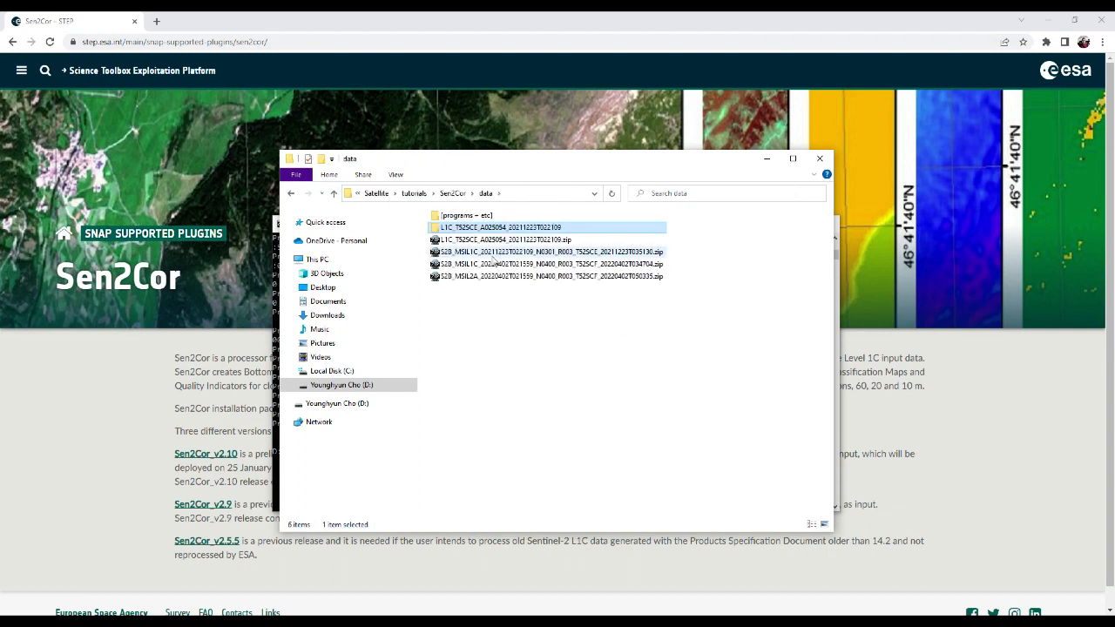
pyautogui.doubleClick(482, 229)
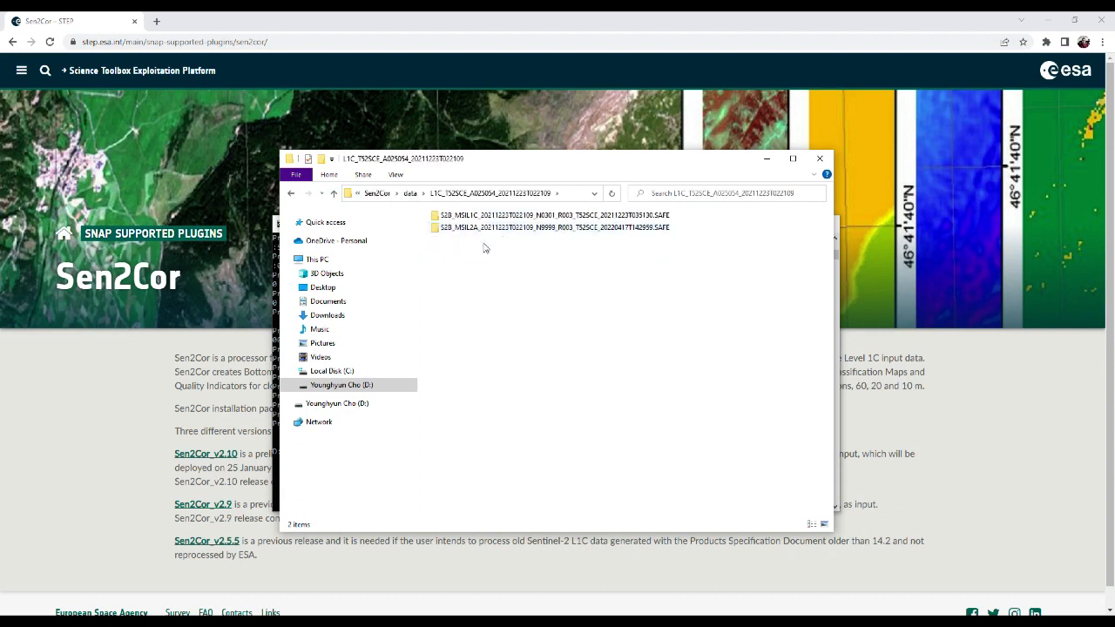
pyautogui.click(449, 232)
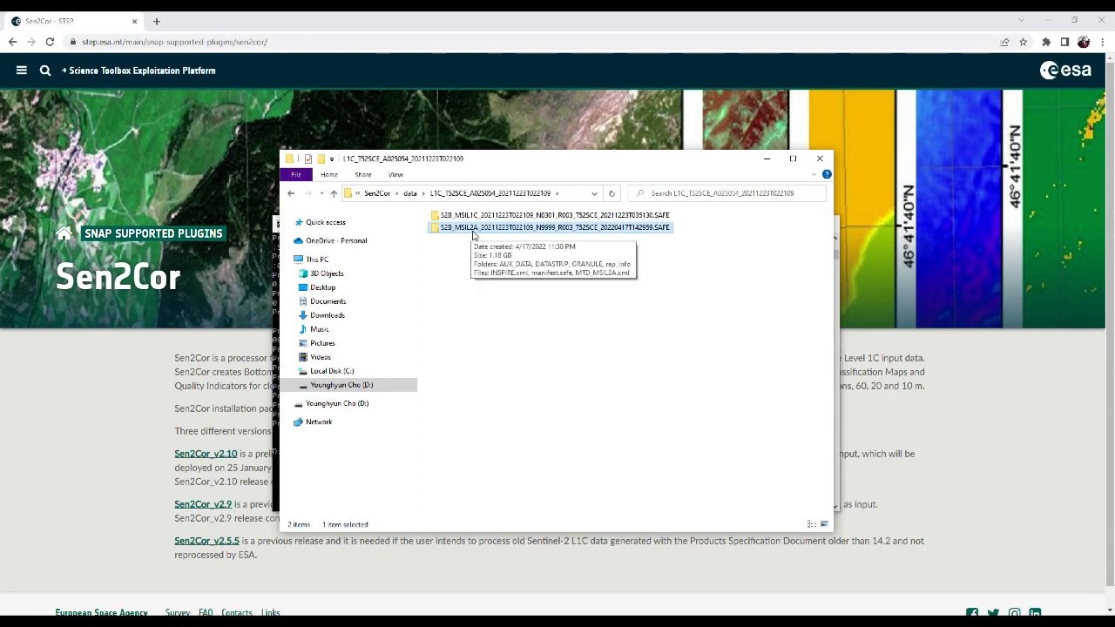
pyautogui.doubleClick(620, 228)
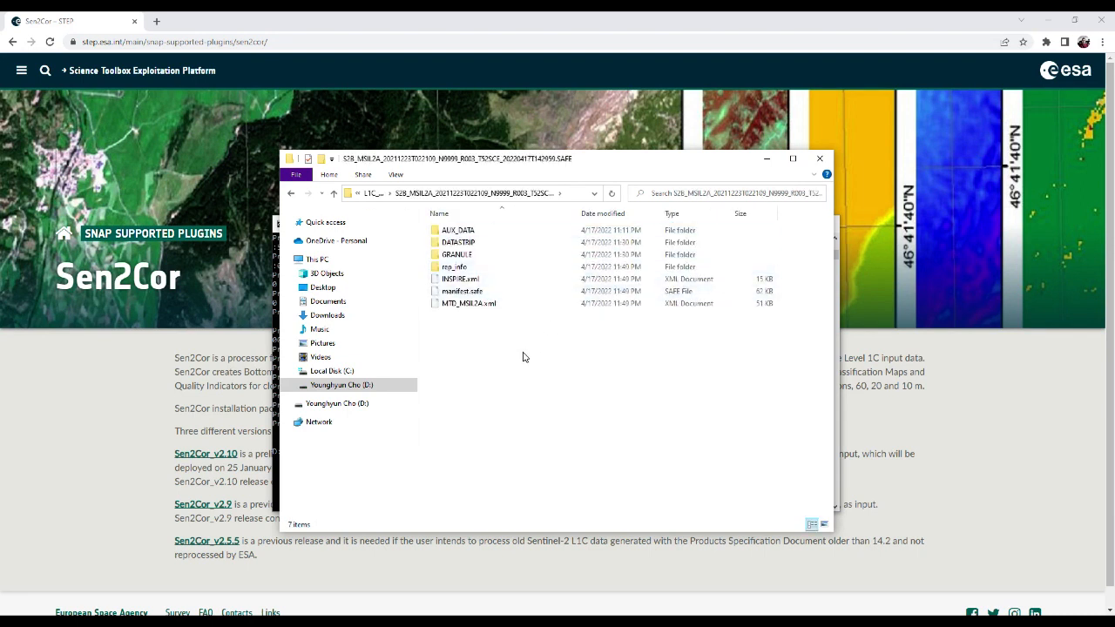
# Open the IMG_DATA folder of the L2A_T52SCE_A025054_20211223T022109 granule inside GRANULE.
pyautogui.doubleClick(457, 257)
pyautogui.click(468, 233)
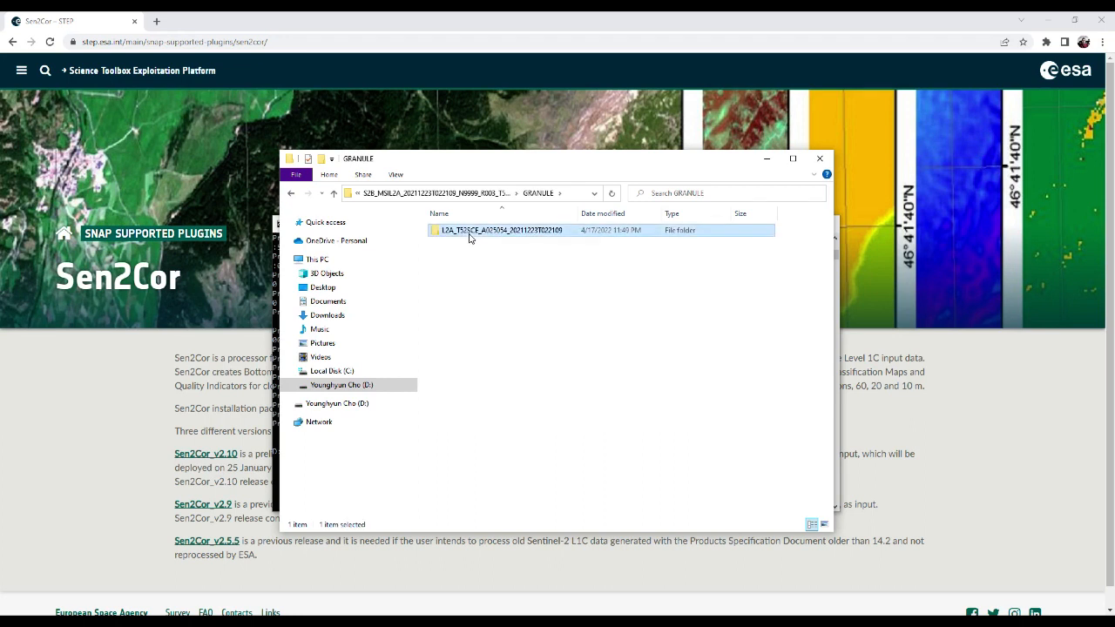
pyautogui.doubleClick(469, 231)
pyautogui.click(455, 244)
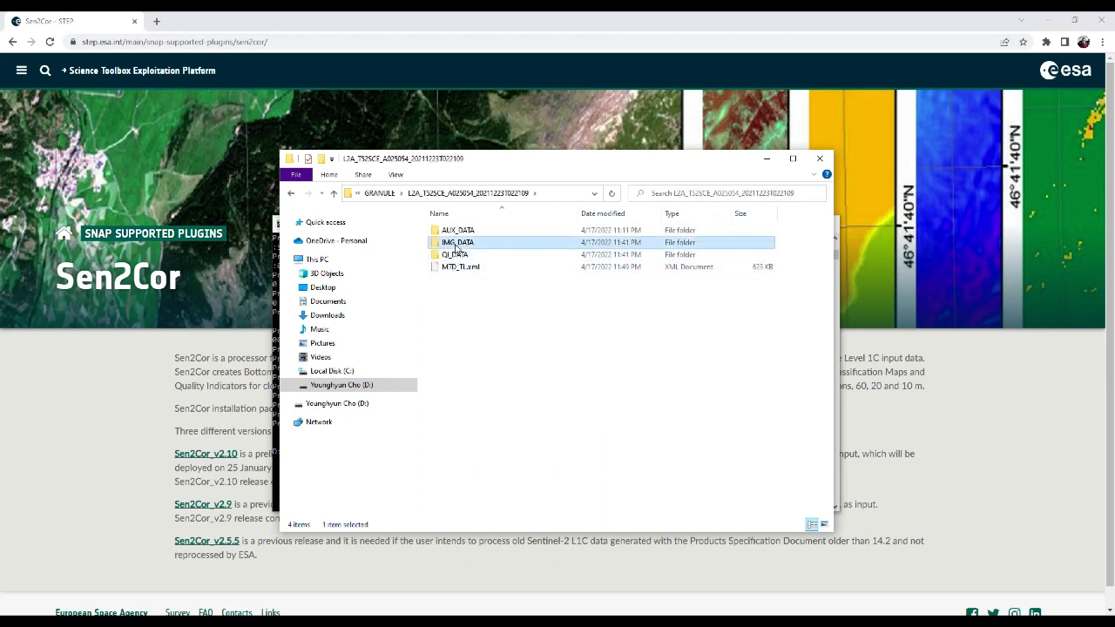
pyautogui.doubleClick(455, 245)
# Inspect the exported JP2 band files in the R10m, R20m and R60m folders in turn.
pyautogui.doubleClick(450, 232)
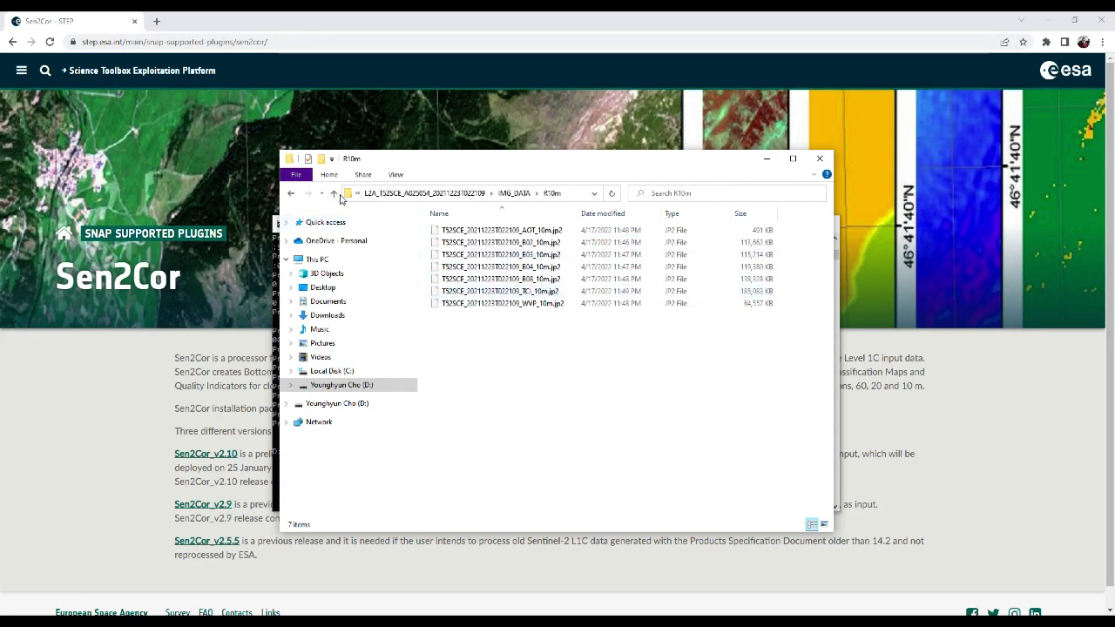
pyautogui.click(334, 193)
pyautogui.doubleClick(453, 243)
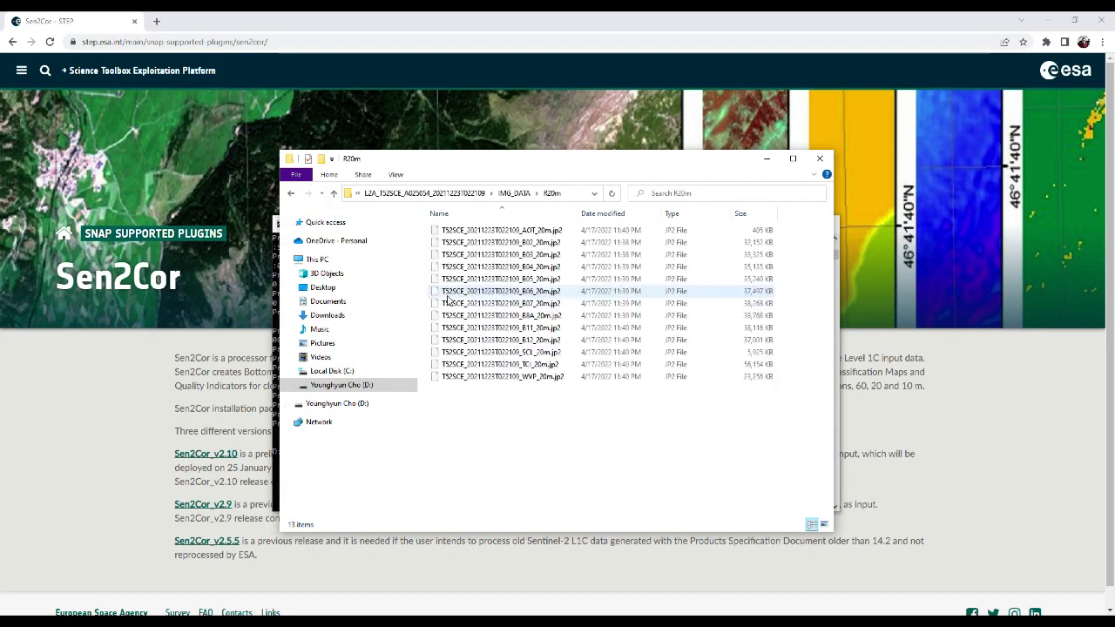
pyautogui.click(333, 194)
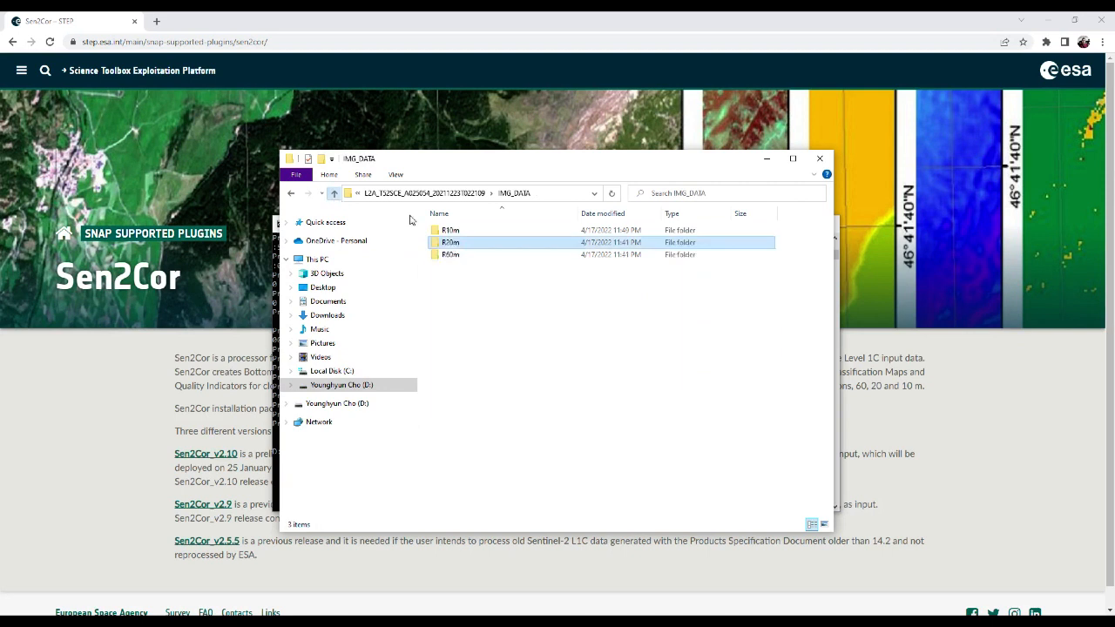
pyautogui.doubleClick(440, 256)
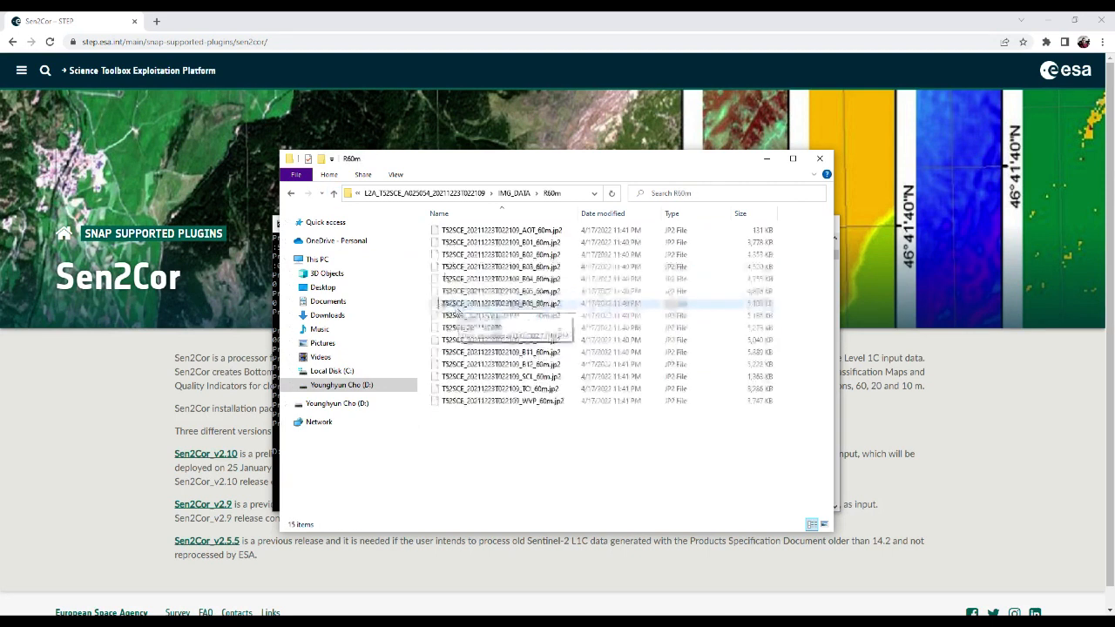
# Go back up from the R60m folder to the L1C_T52SCE_A025054_20211223T022109 folder.
pyautogui.click(335, 194)
pyautogui.click(334, 195)
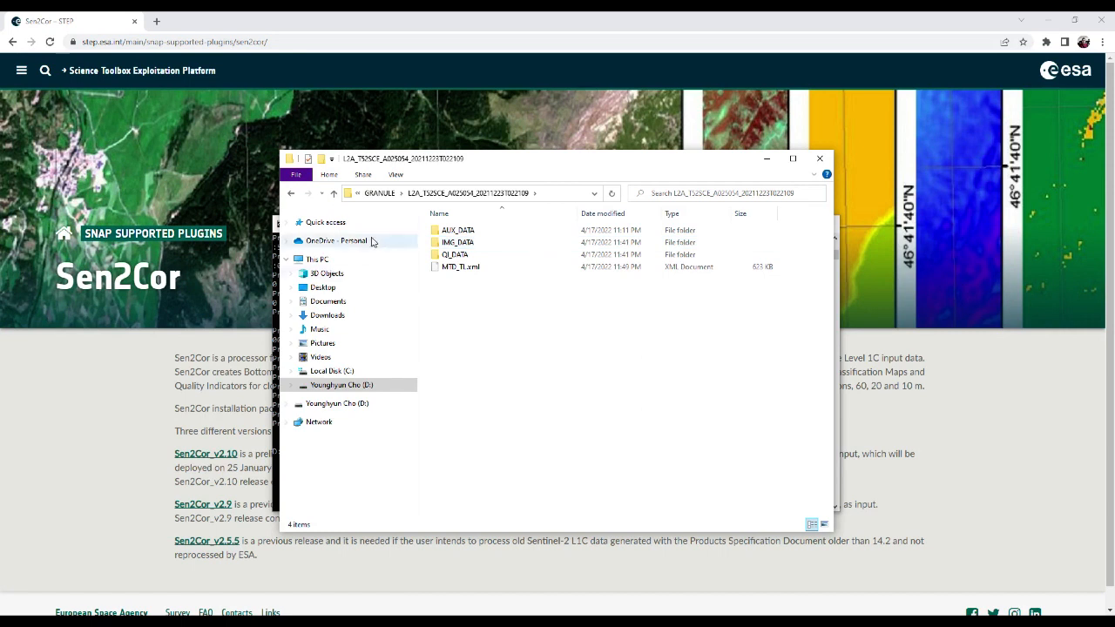
pyautogui.click(333, 195)
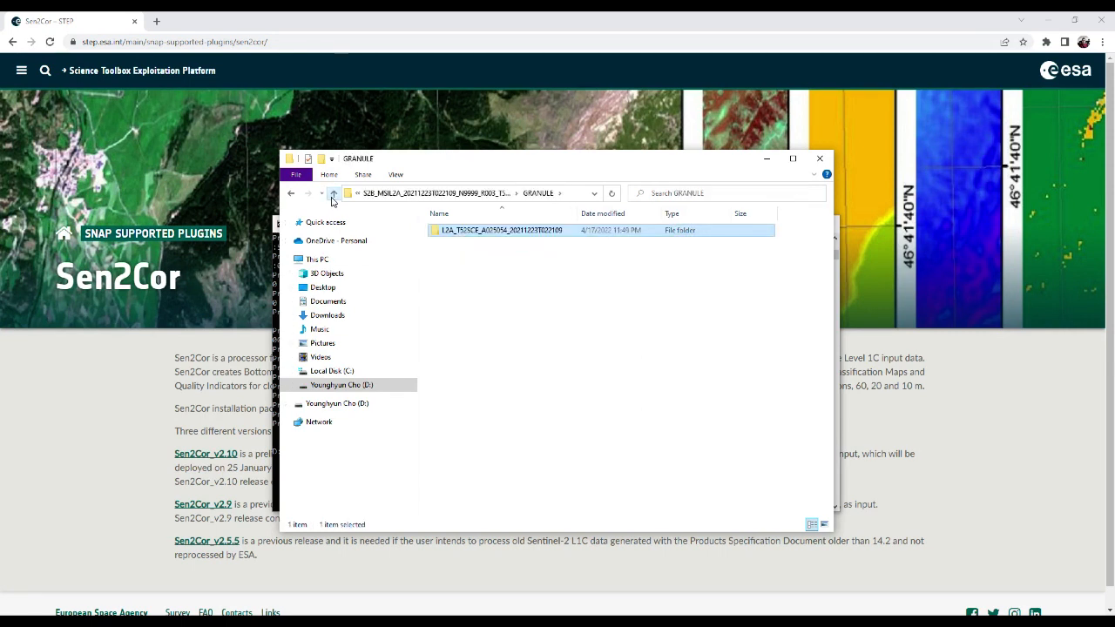
pyautogui.click(333, 195)
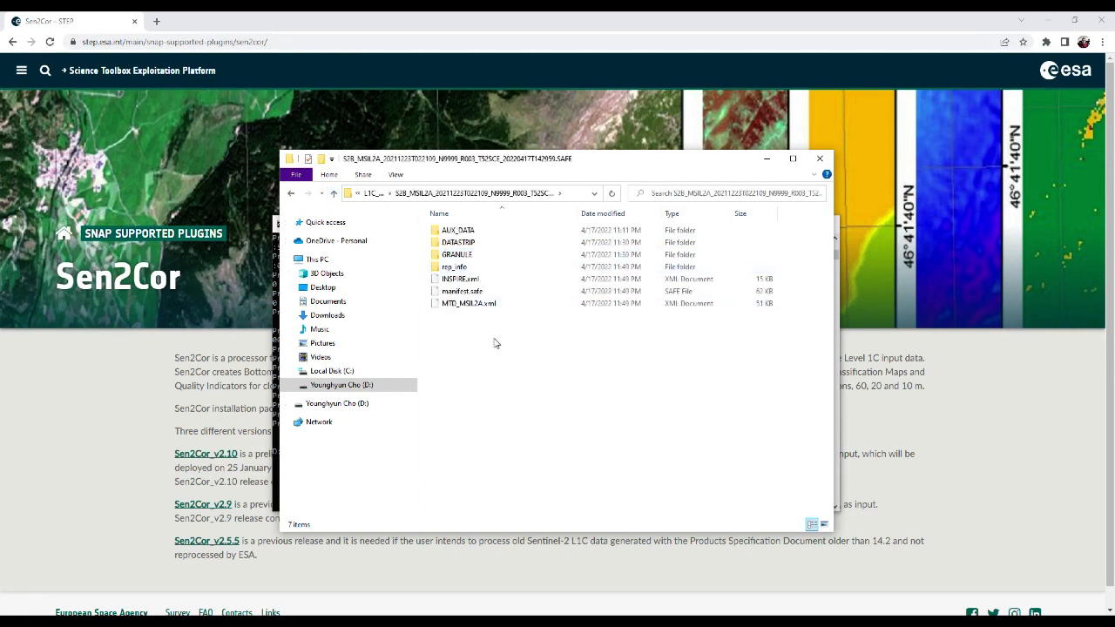
pyautogui.click(334, 193)
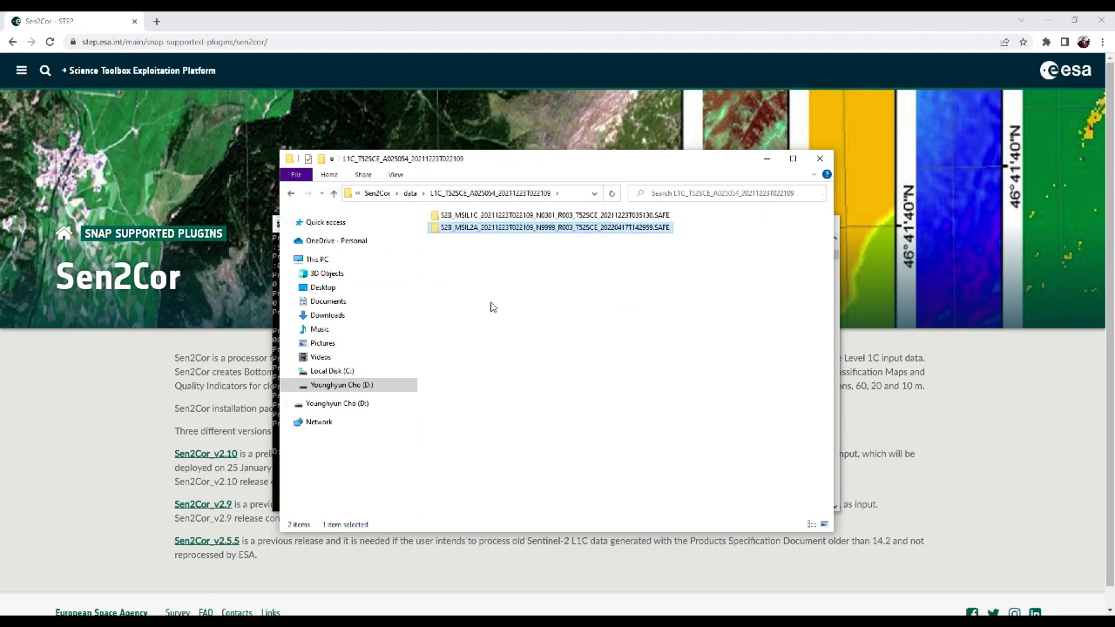
# Compare the S2B_MSIL1C input and S2B_MSIL2A output .SAFE folders and check the end of the Sen2Cor log in Command Prompt.
pyautogui.click(491, 306)
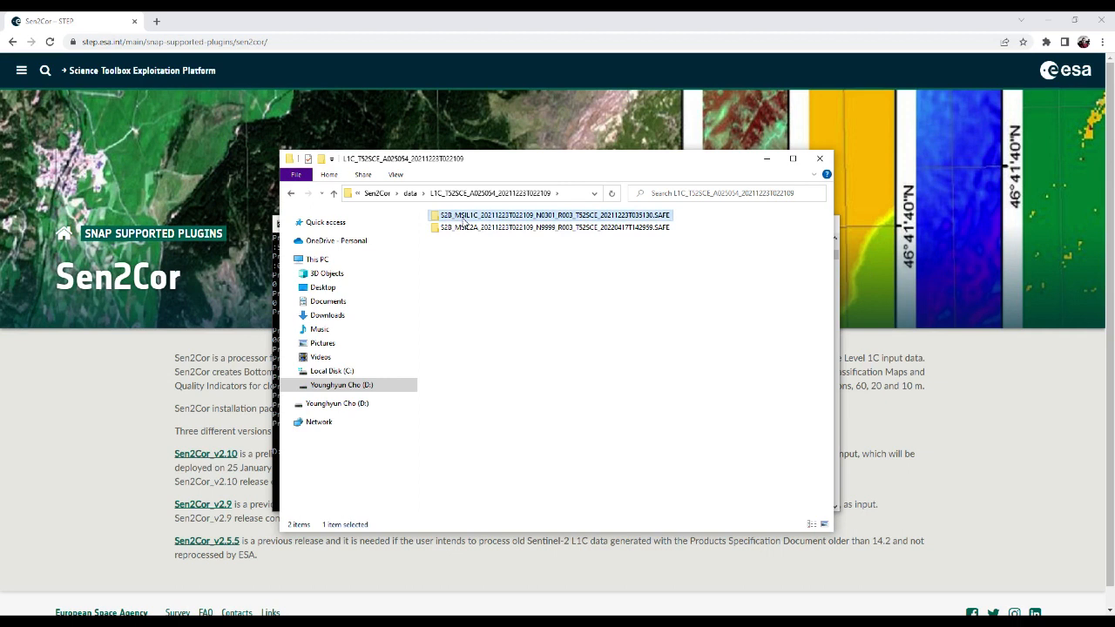
pyautogui.click(472, 231)
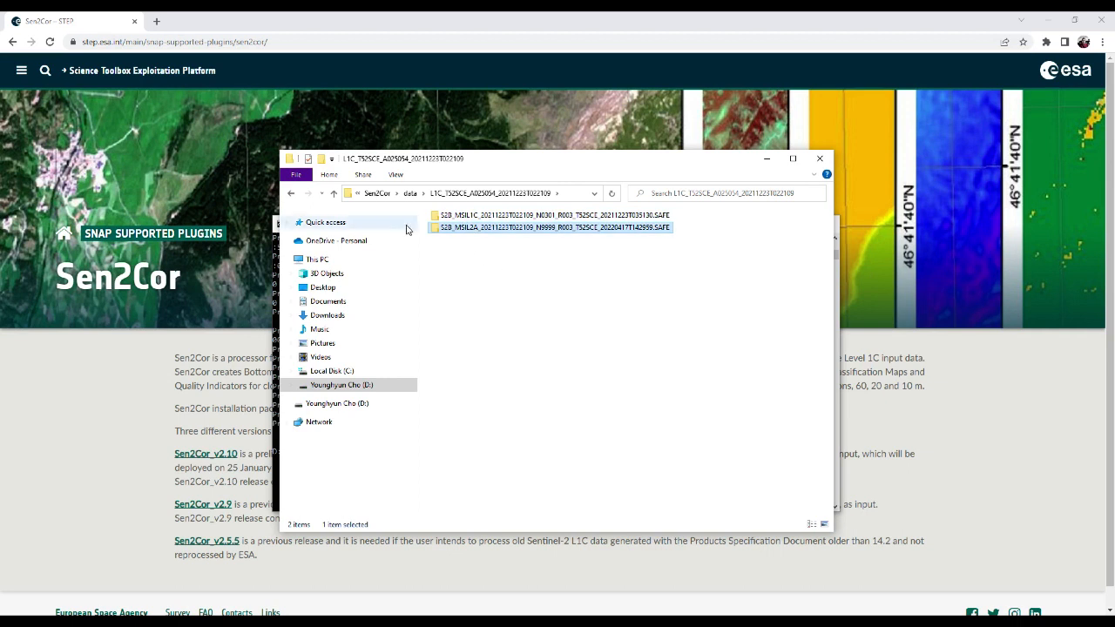
pyautogui.click(477, 308)
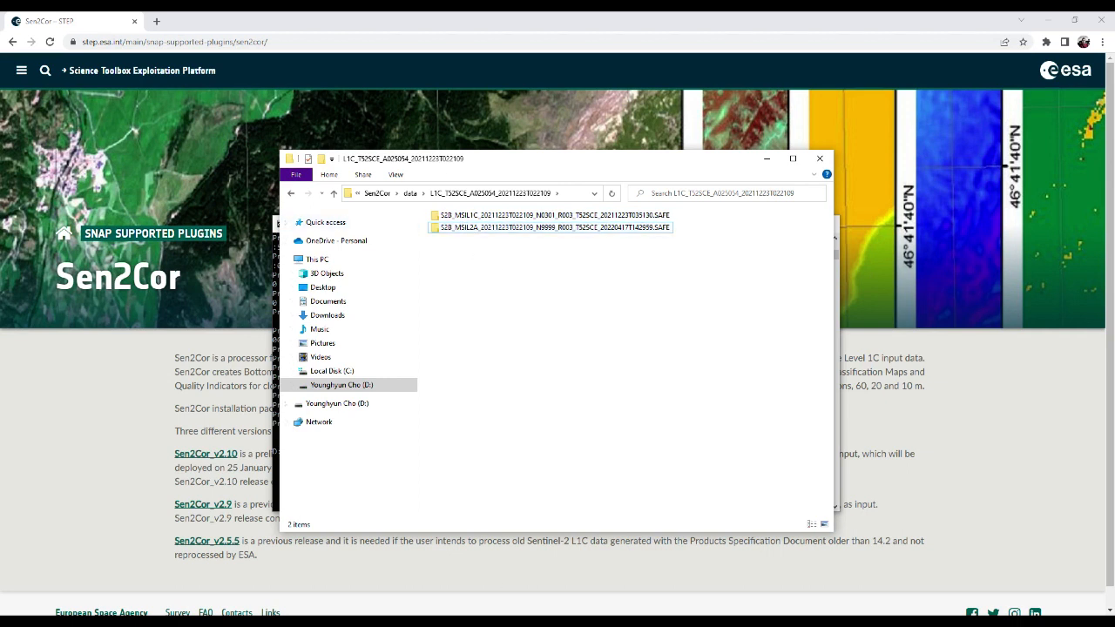
pyautogui.hotkey('alt', 'Tab')
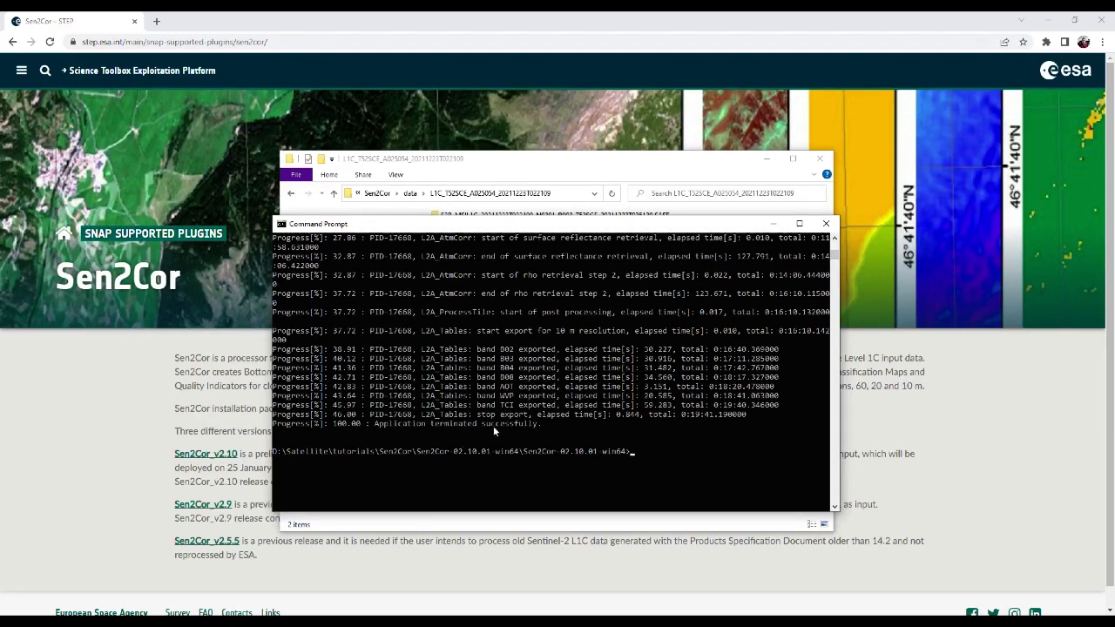
pyautogui.click(495, 159)
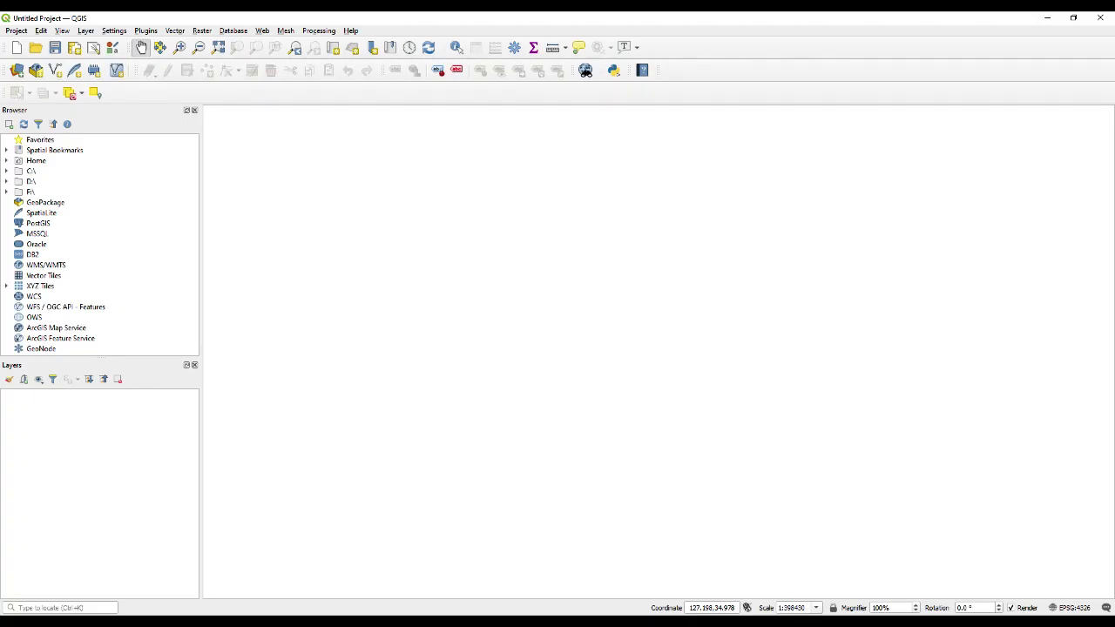
# Switch to QGIS and start adding a raster layer from file, opening the browser for choosing raster datasets.
pyautogui.click(17, 72)
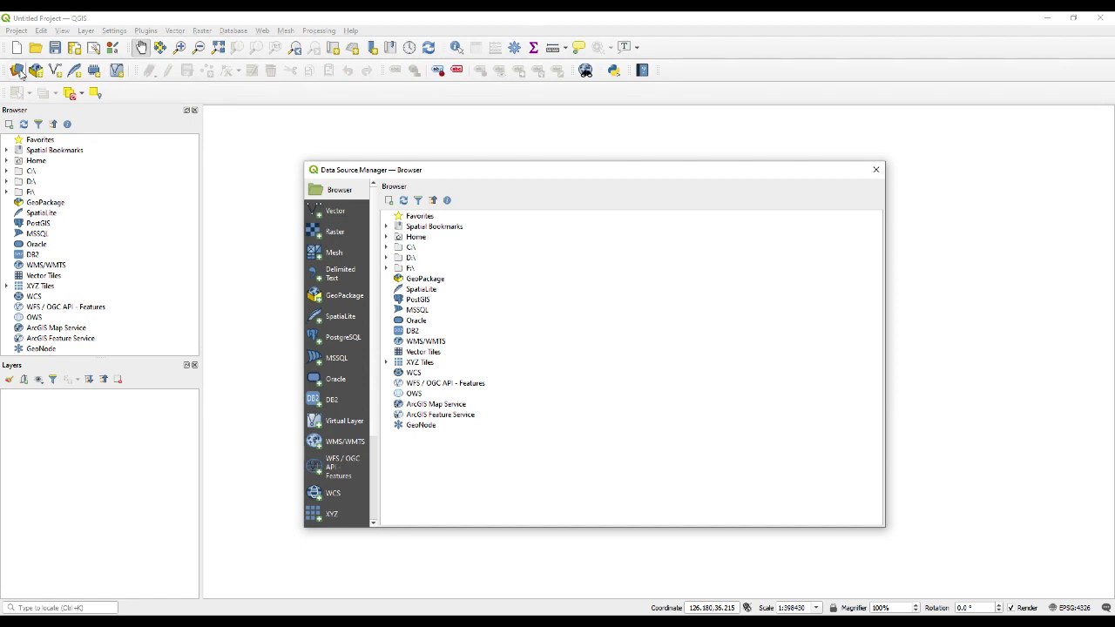
pyautogui.click(345, 235)
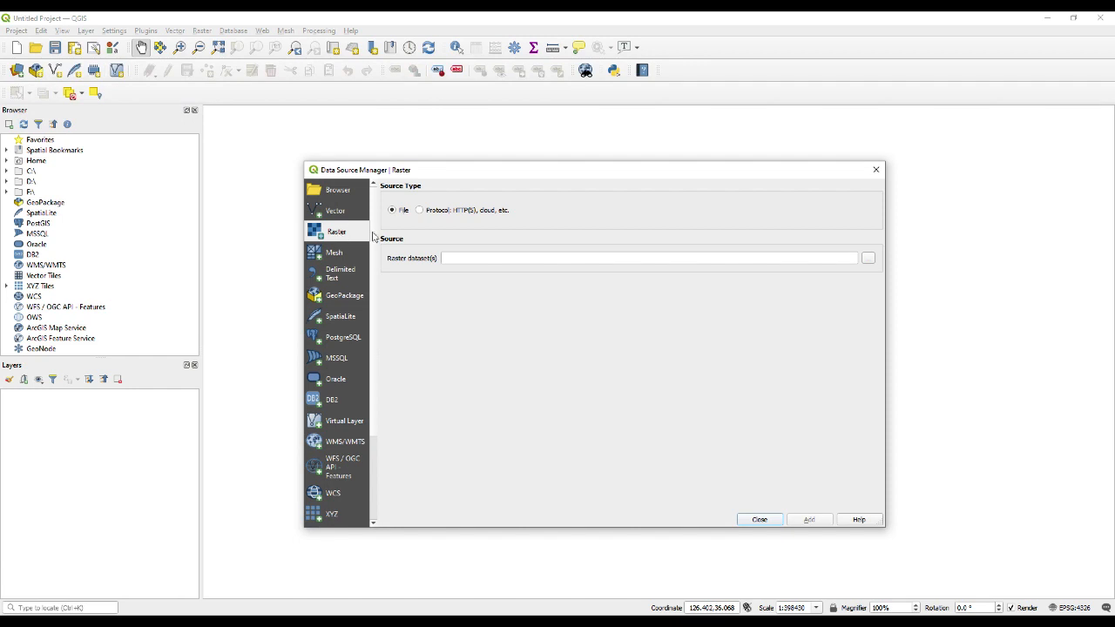
pyautogui.click(870, 260)
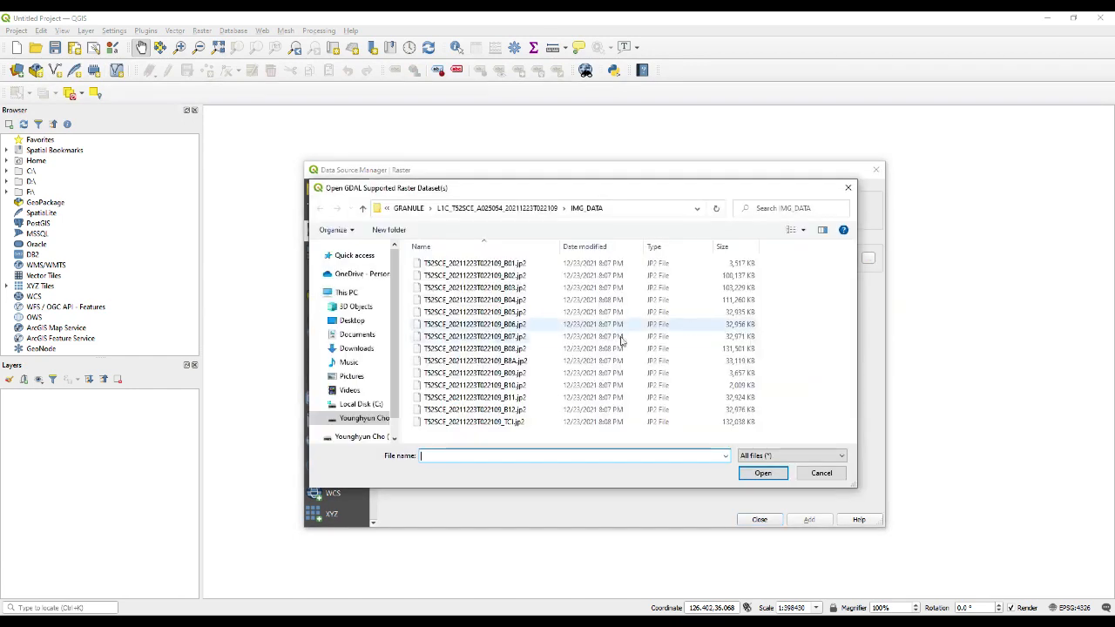
# Browse up from IMG_DATA to the Satellite folder and back through tutorials, Sen2Cor and data to L1C_T52SCE_A025054_20211223T022109.
pyautogui.click(408, 208)
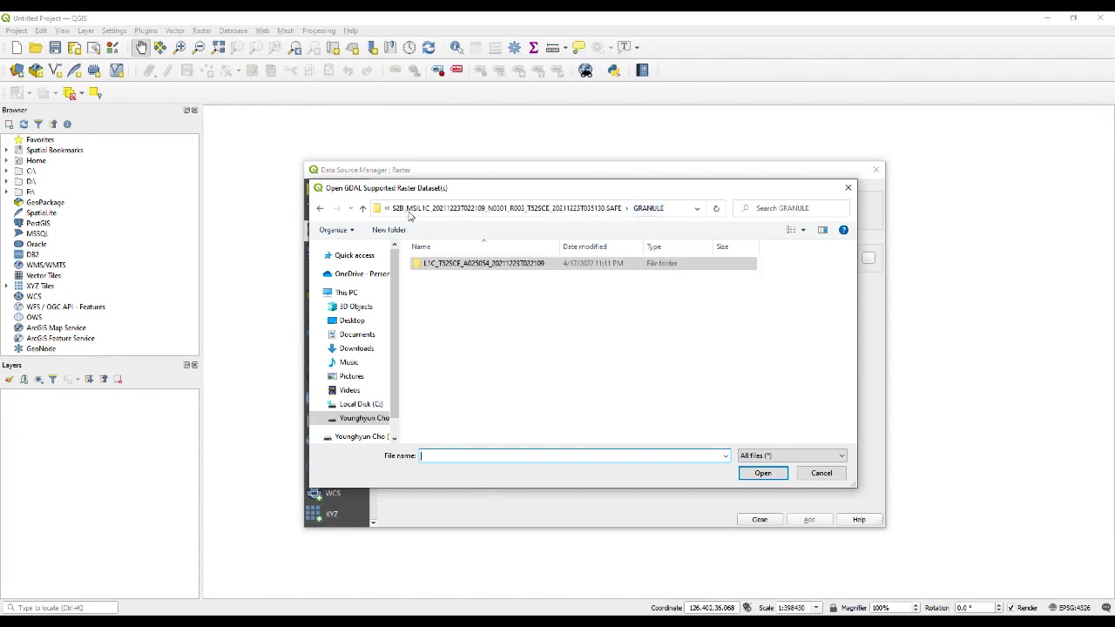
pyautogui.click(406, 209)
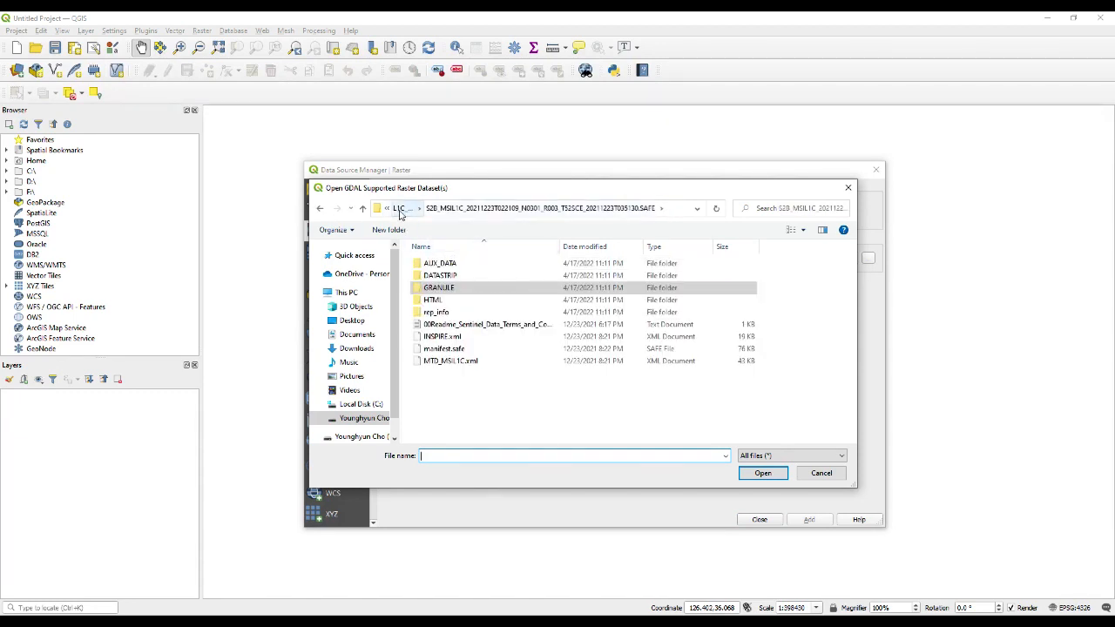
pyautogui.click(404, 209)
pyautogui.click(403, 209)
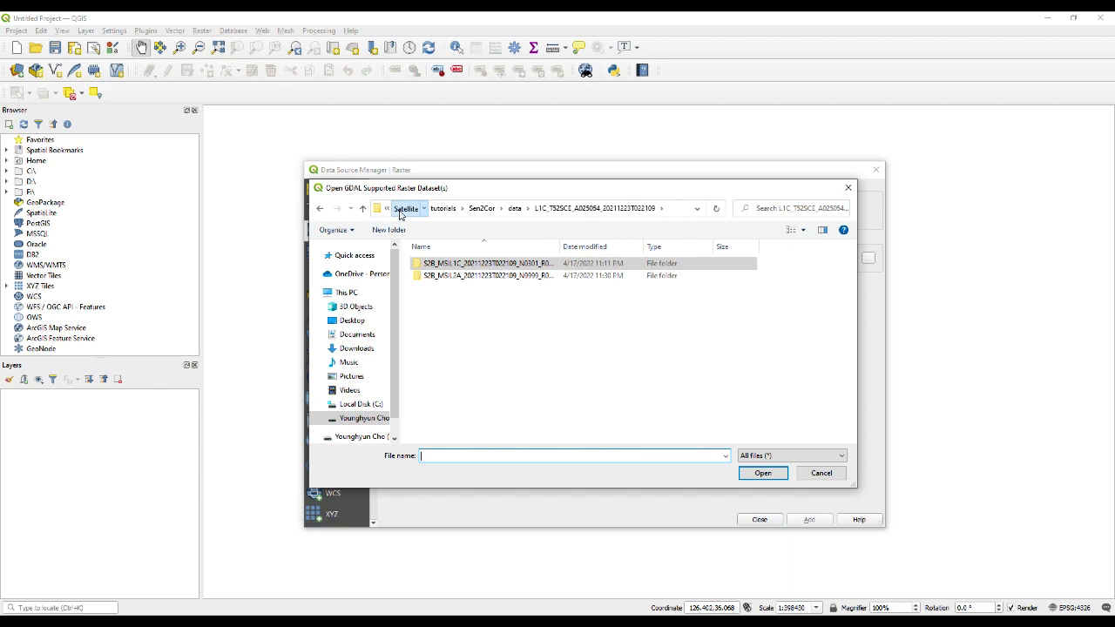
pyautogui.doubleClick(435, 293)
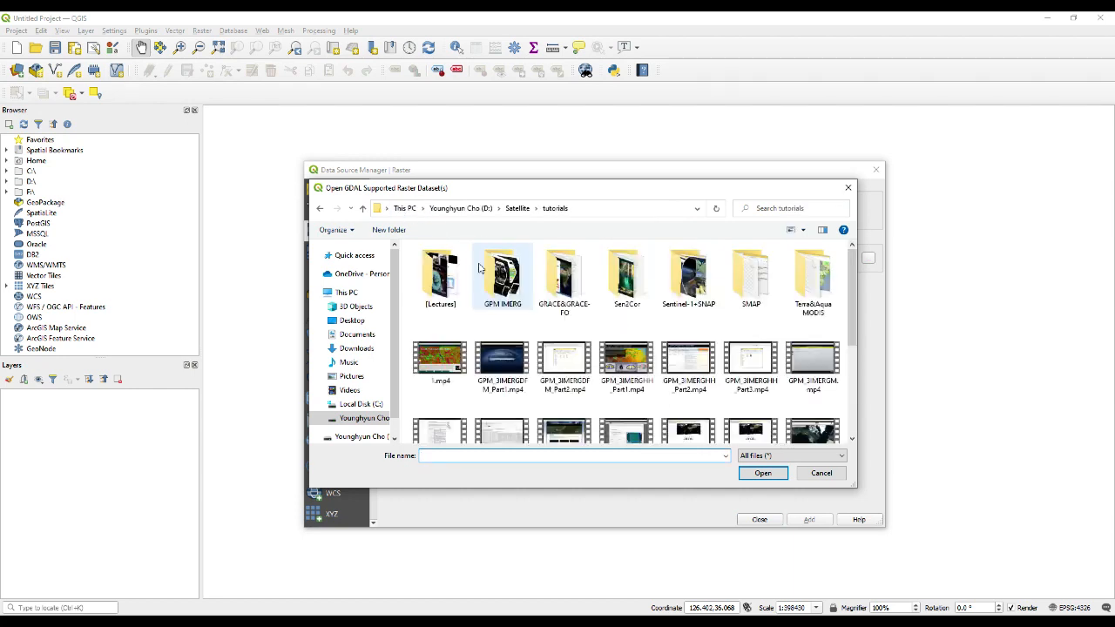
pyautogui.doubleClick(614, 288)
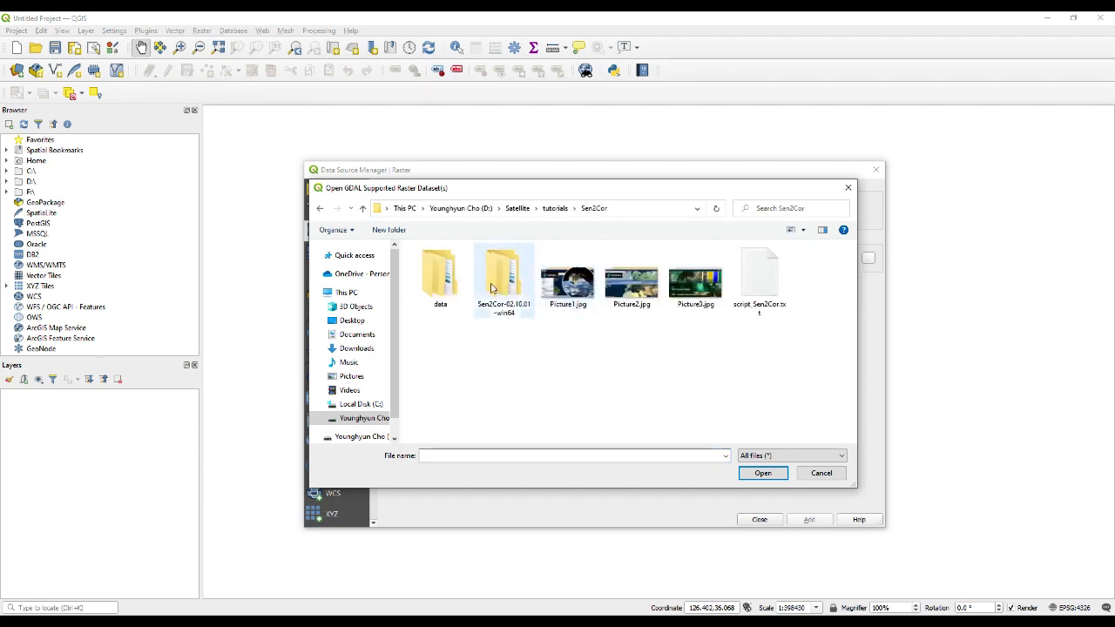
pyautogui.doubleClick(448, 287)
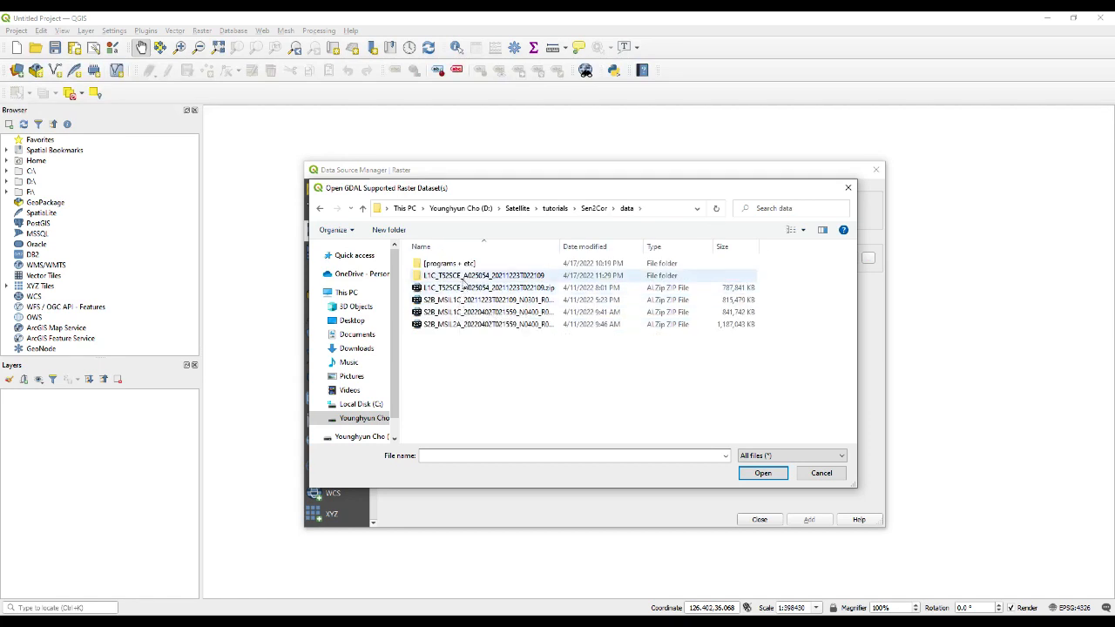
pyautogui.click(464, 278)
pyautogui.doubleClick(473, 279)
# Open the IMG_DATA folder of the L1C granule inside the S2B_MSIL1C .SAFE product.
pyautogui.click(461, 266)
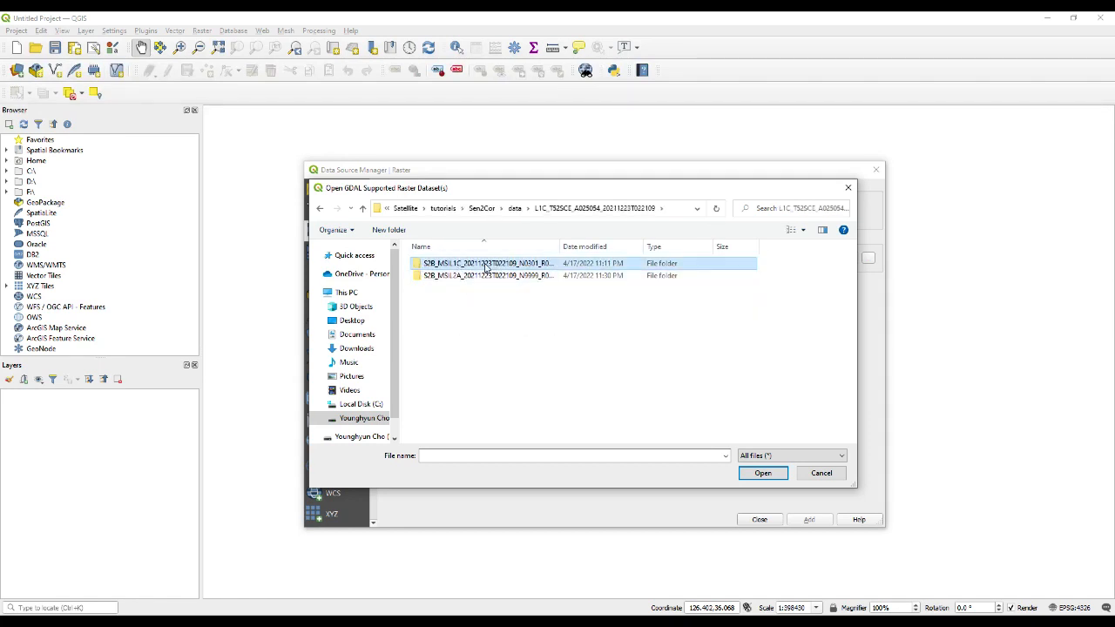
pyautogui.doubleClick(485, 266)
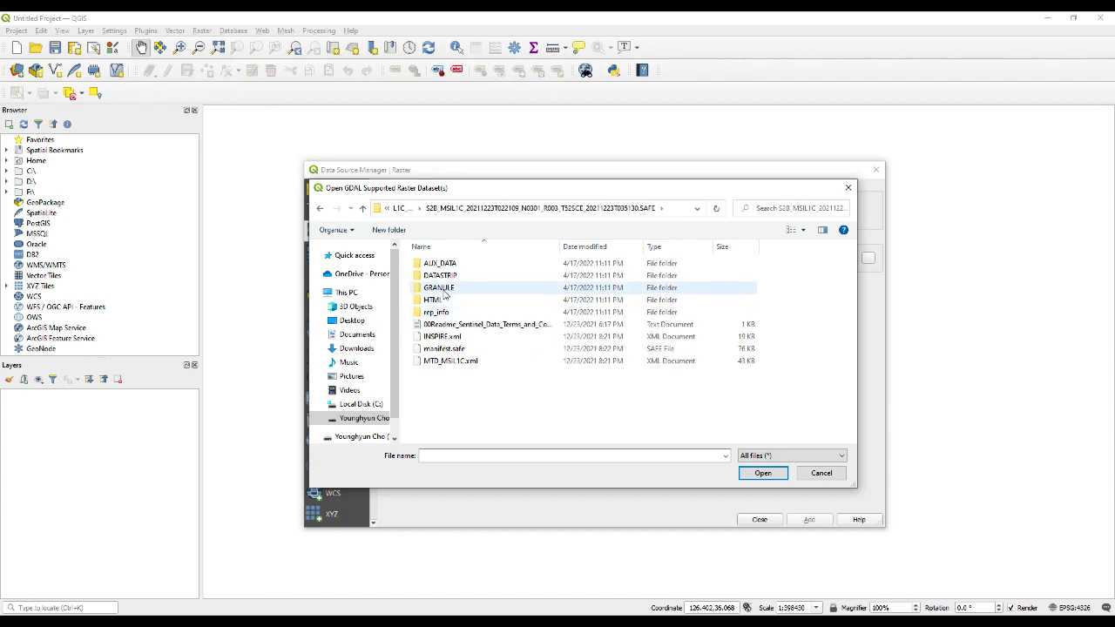
pyautogui.doubleClick(442, 289)
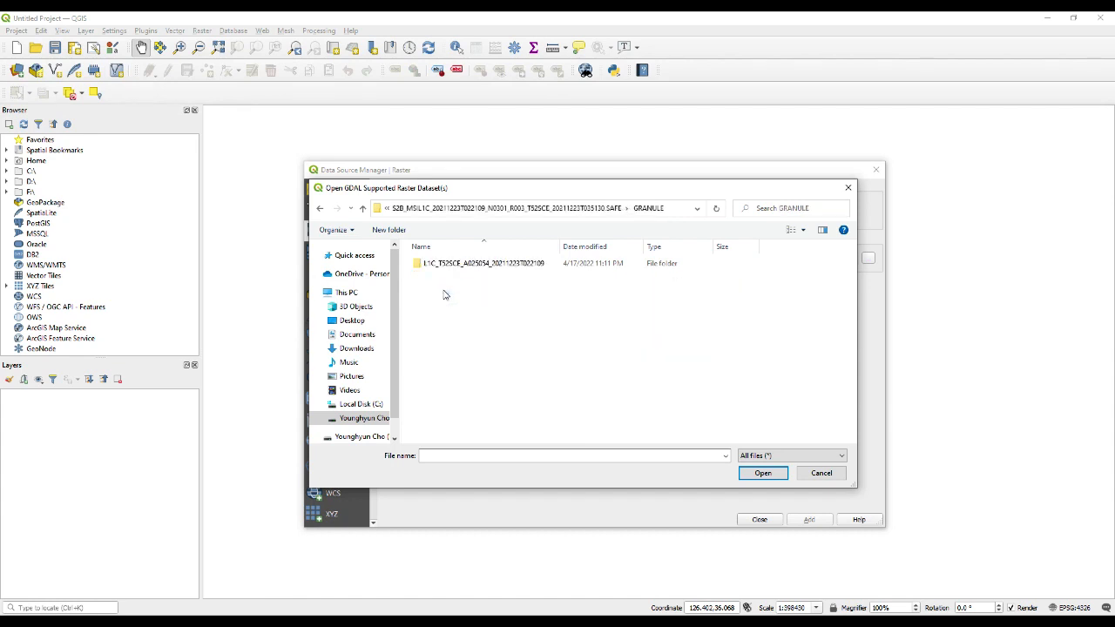
pyautogui.doubleClick(454, 264)
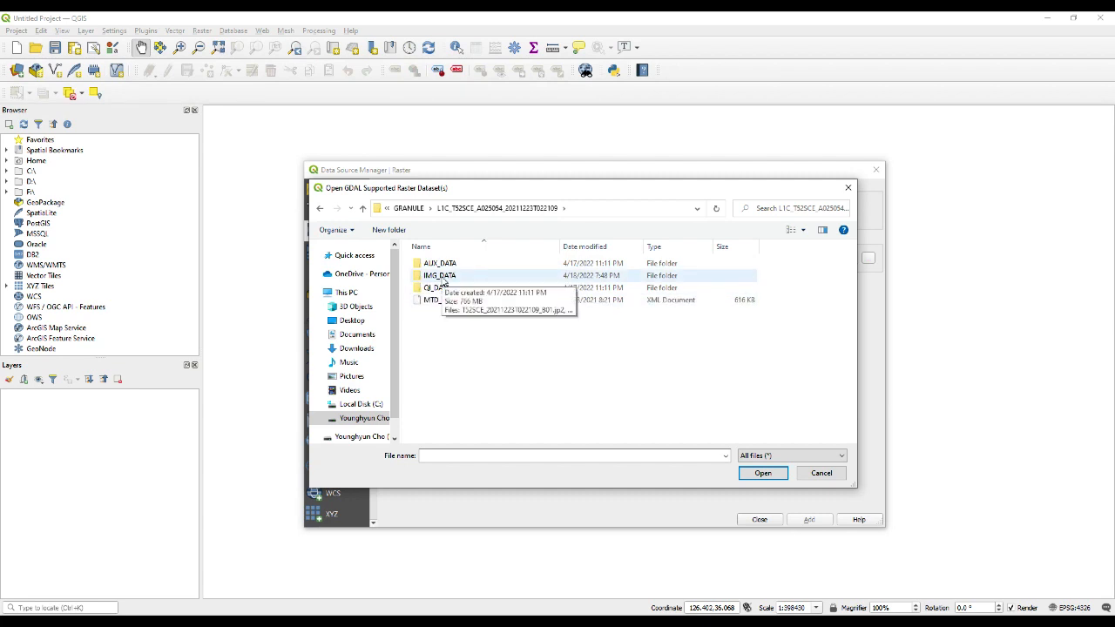
pyautogui.doubleClick(440, 275)
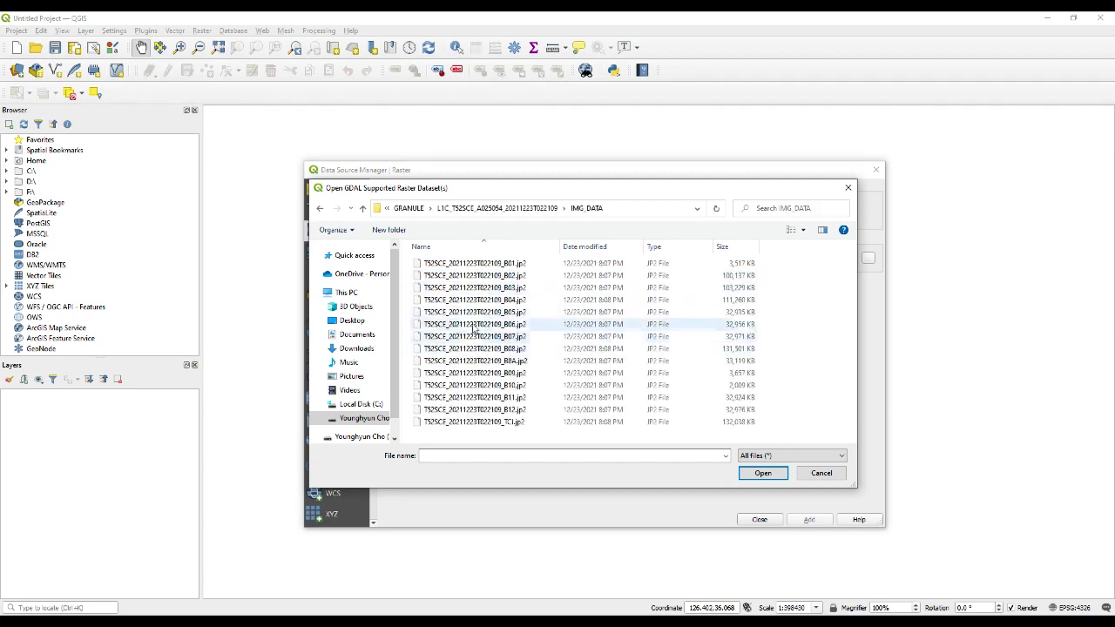
# Add the Level-1C band files B02, B03 and B04 of T52SCE_20211223T022109 to the project as raster layers.
pyautogui.click(479, 277)
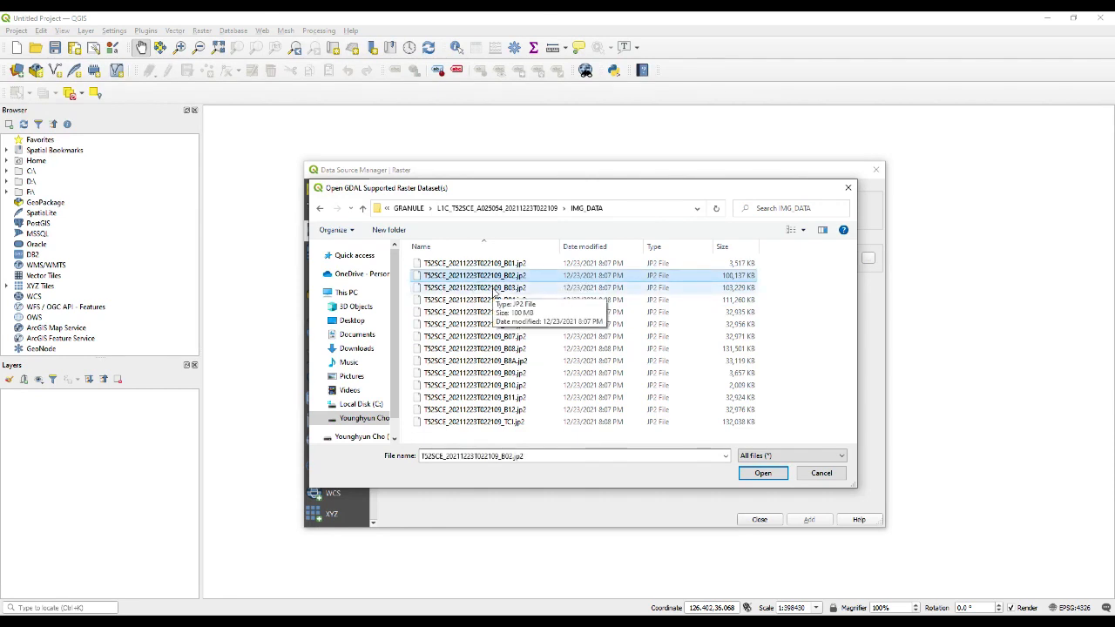
pyautogui.click(494, 301)
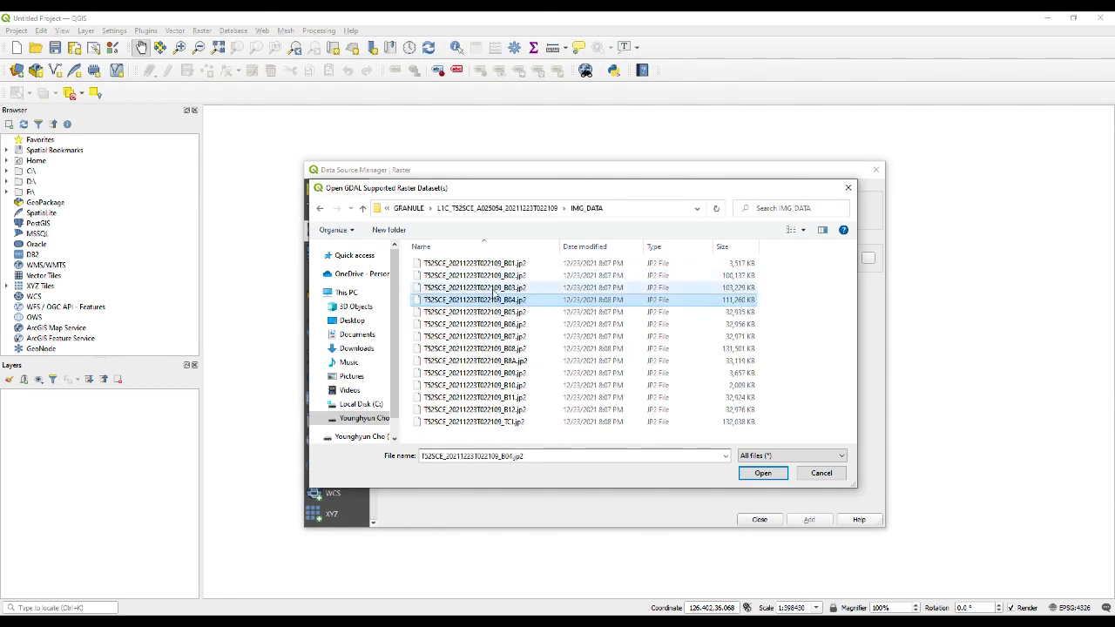
pyautogui.press('Up')
pyautogui.press('Up')
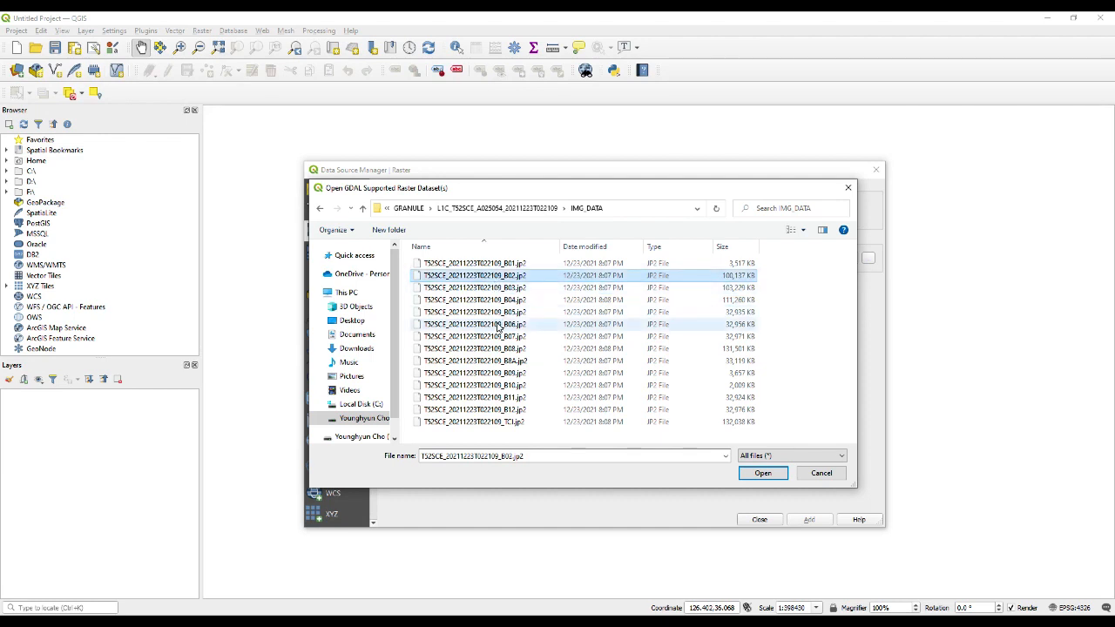
pyautogui.keyDown('shift'); pyautogui.click(502, 301); pyautogui.keyUp('shift')
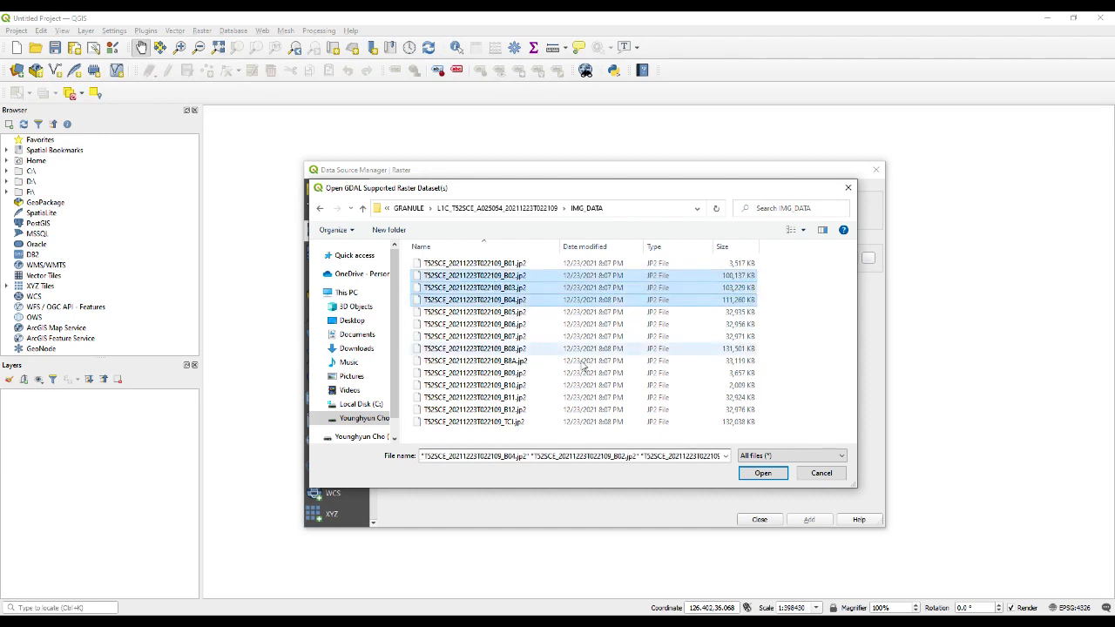
pyautogui.click(758, 472)
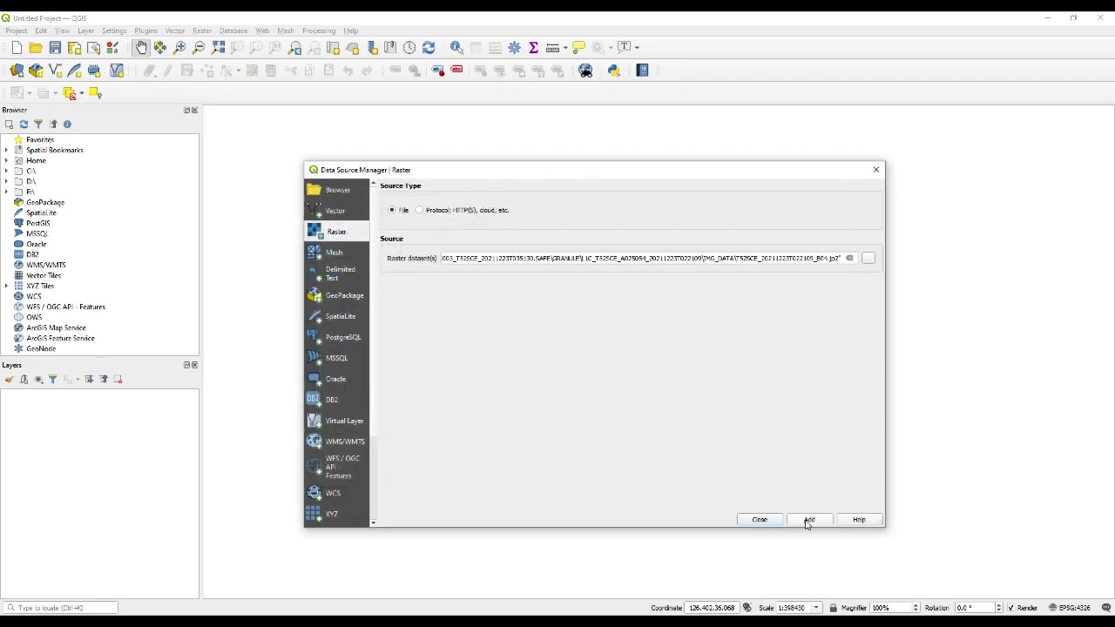
pyautogui.click(808, 520)
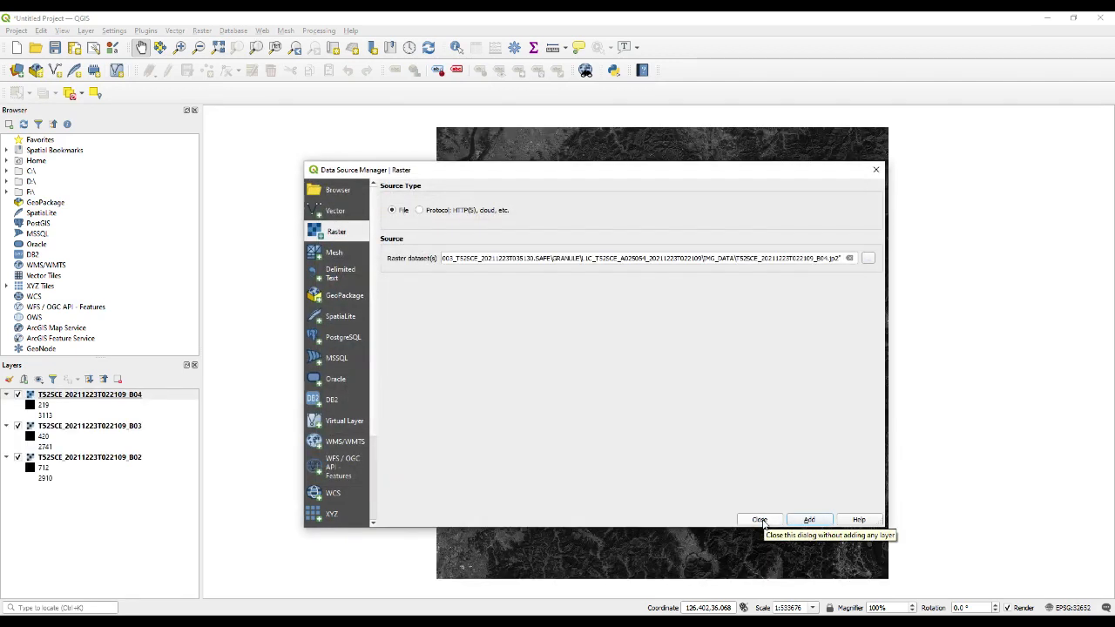
pyautogui.click(759, 519)
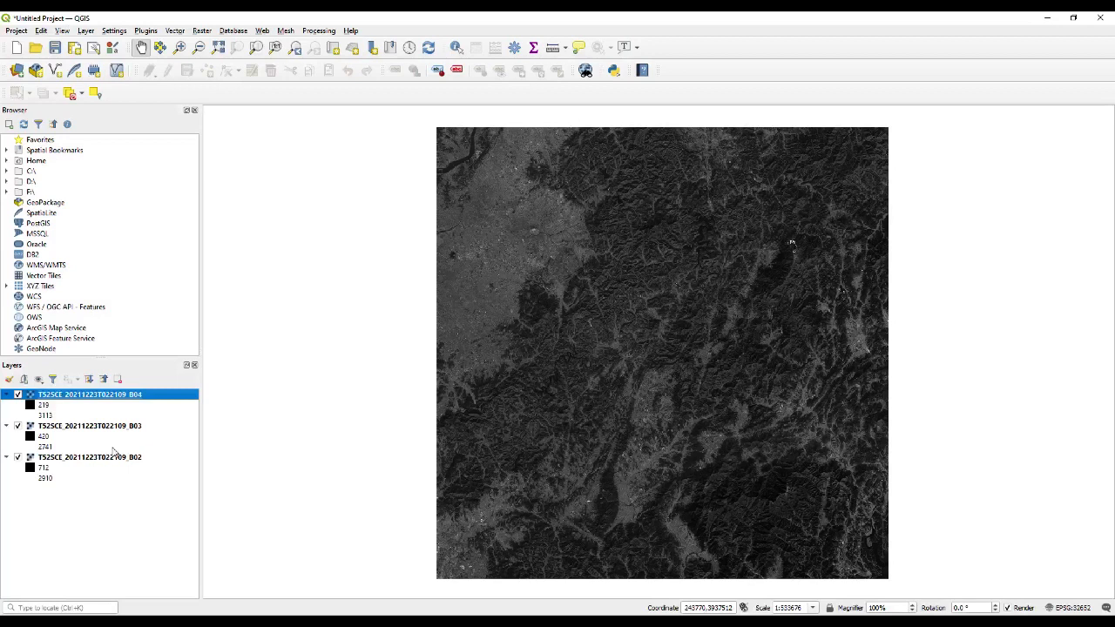
# Build a virtual raster from the B02, B03 and B04 layers, placing each input file into a separate band.
pyautogui.click(202, 31)
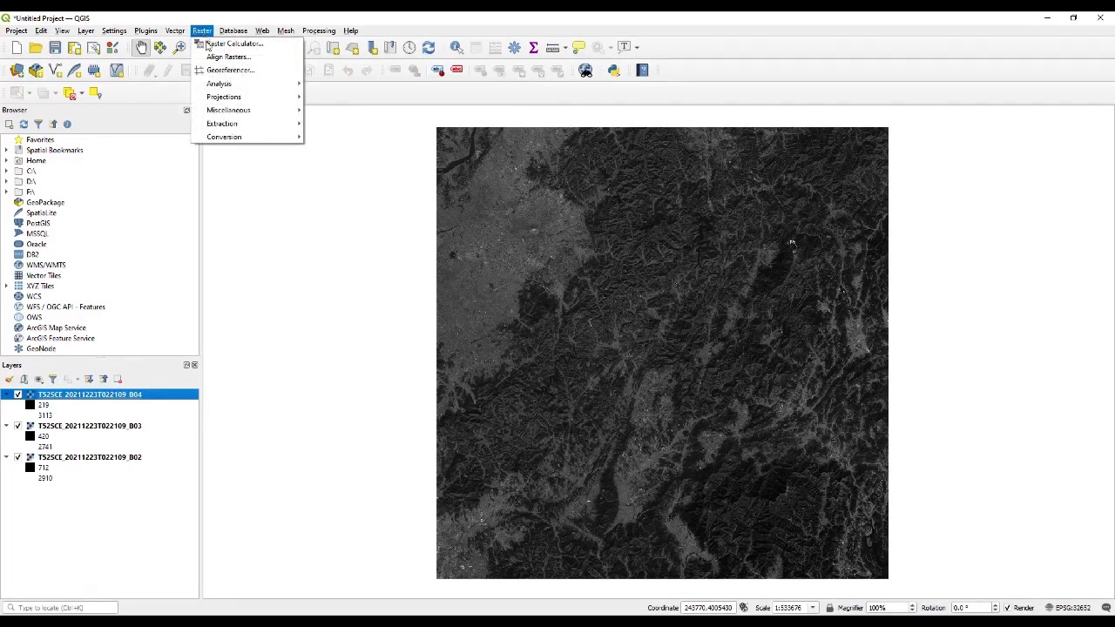
pyautogui.moveTo(216, 112)
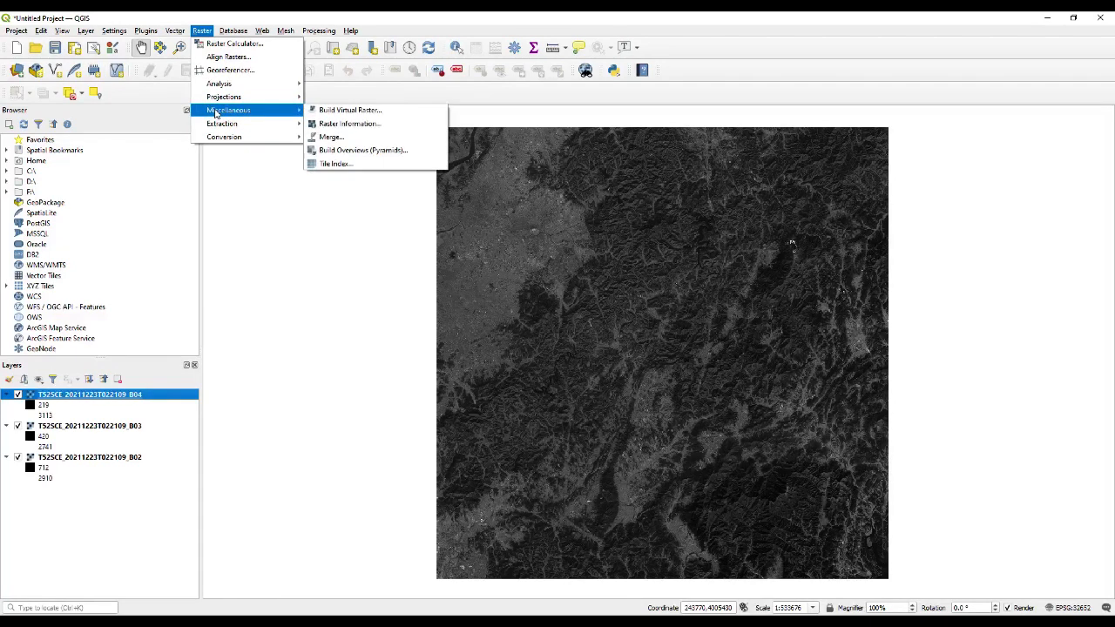
pyautogui.click(349, 111)
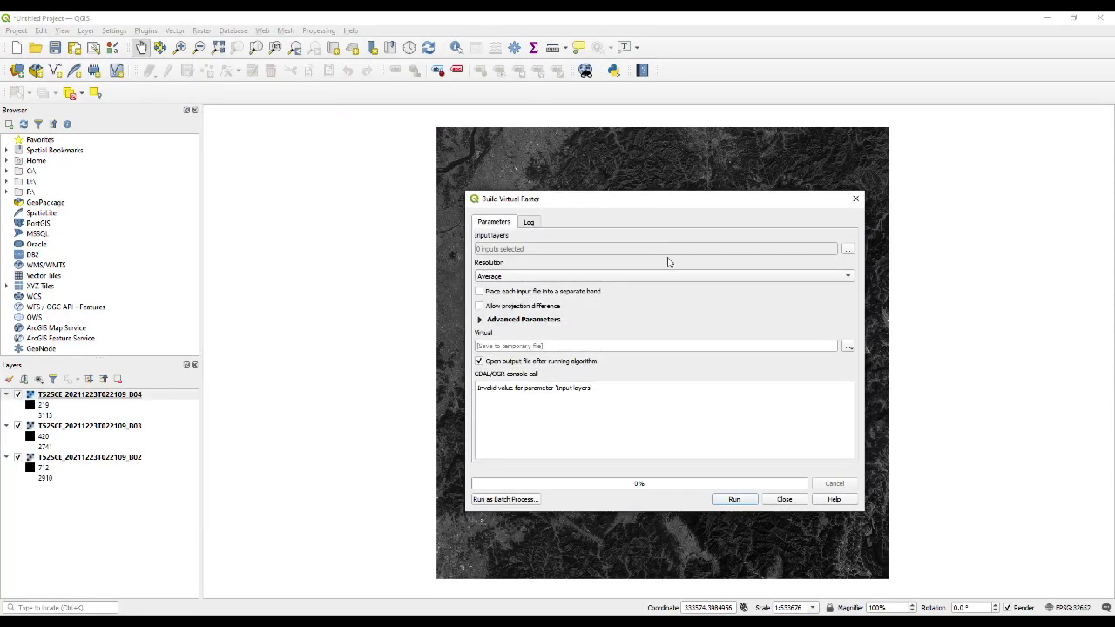
pyautogui.moveTo(659, 205); pyautogui.dragTo(657, 202)
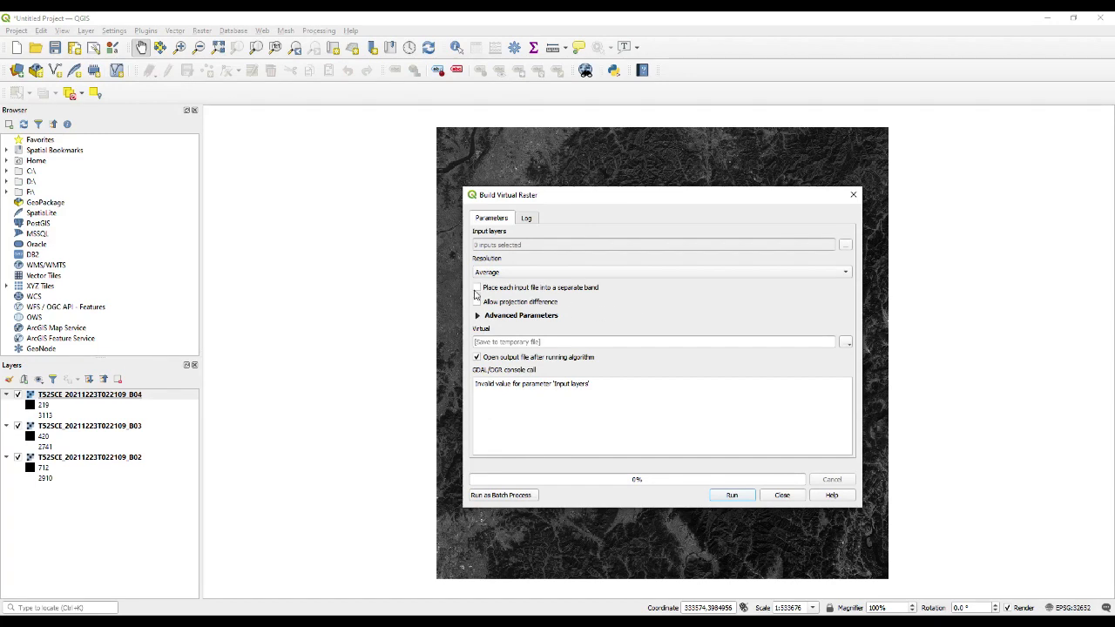
pyautogui.click(477, 288)
pyautogui.click(845, 246)
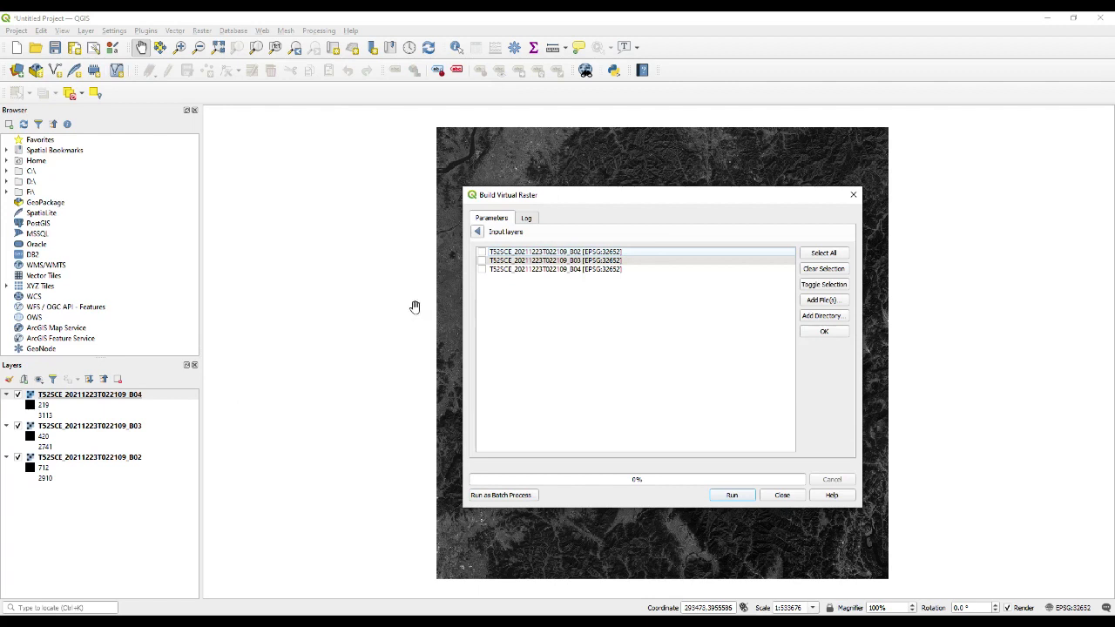
pyautogui.click(819, 254)
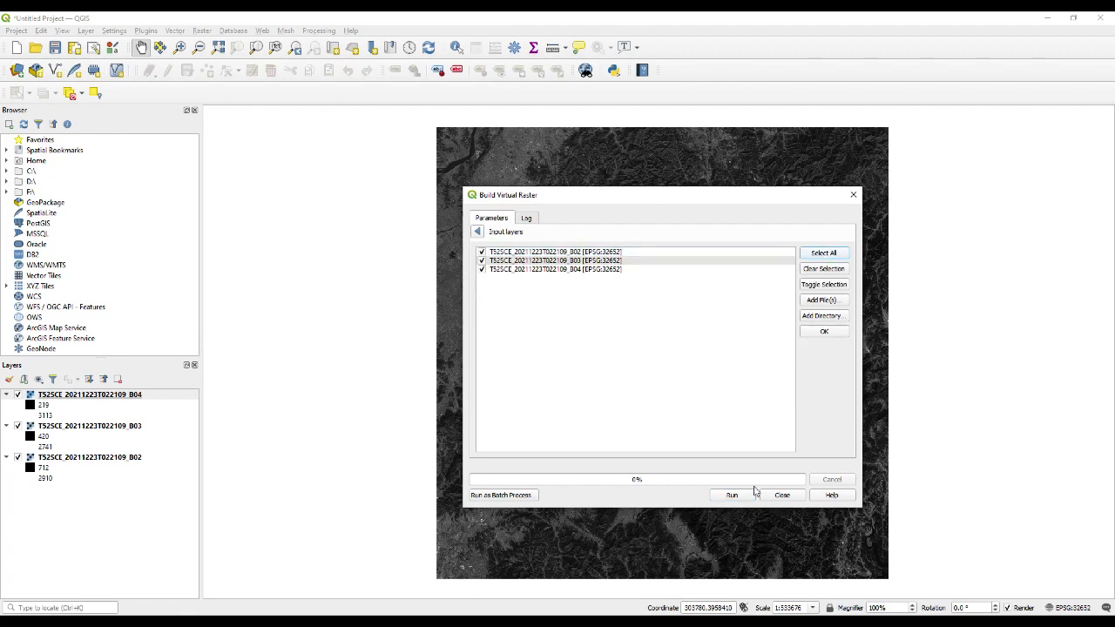
pyautogui.click(728, 495)
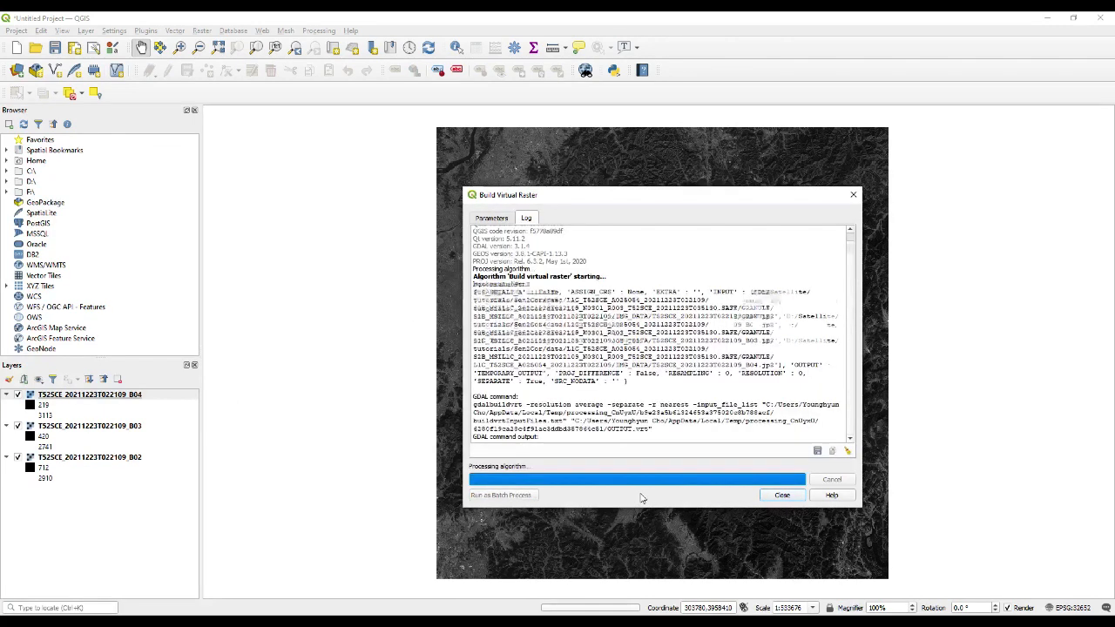
pyautogui.click(781, 494)
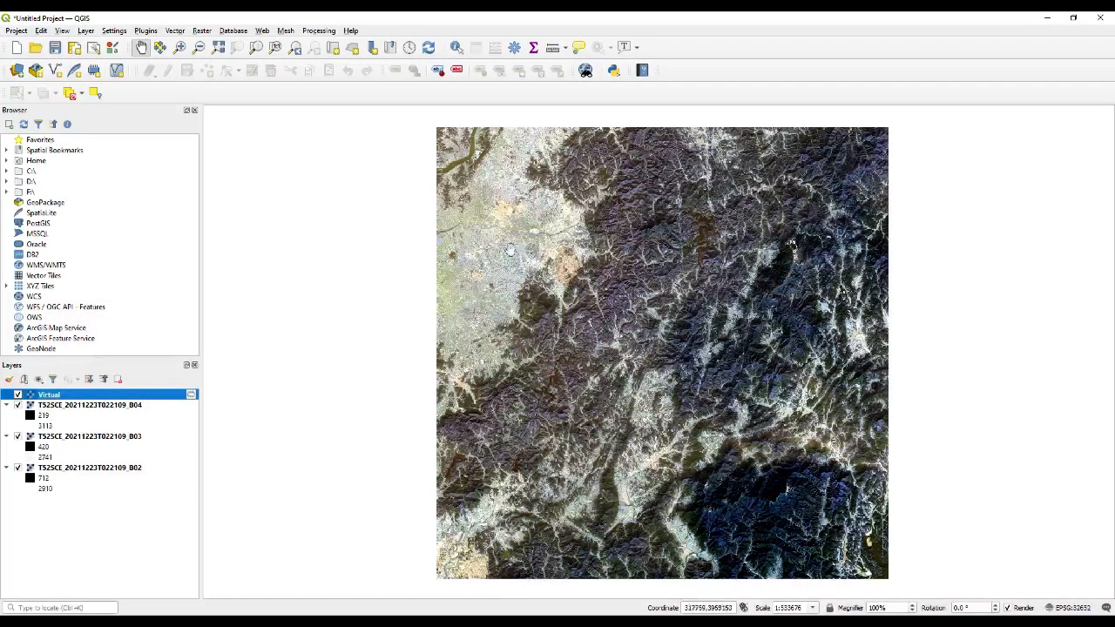
pyautogui.click(200, 30)
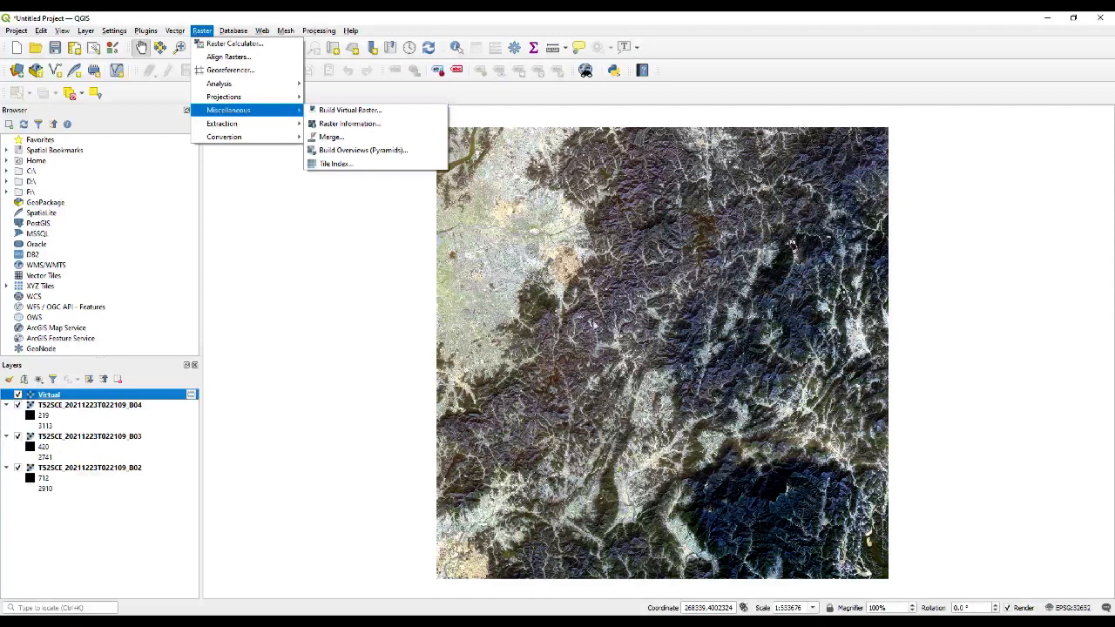
pyautogui.click(575, 18)
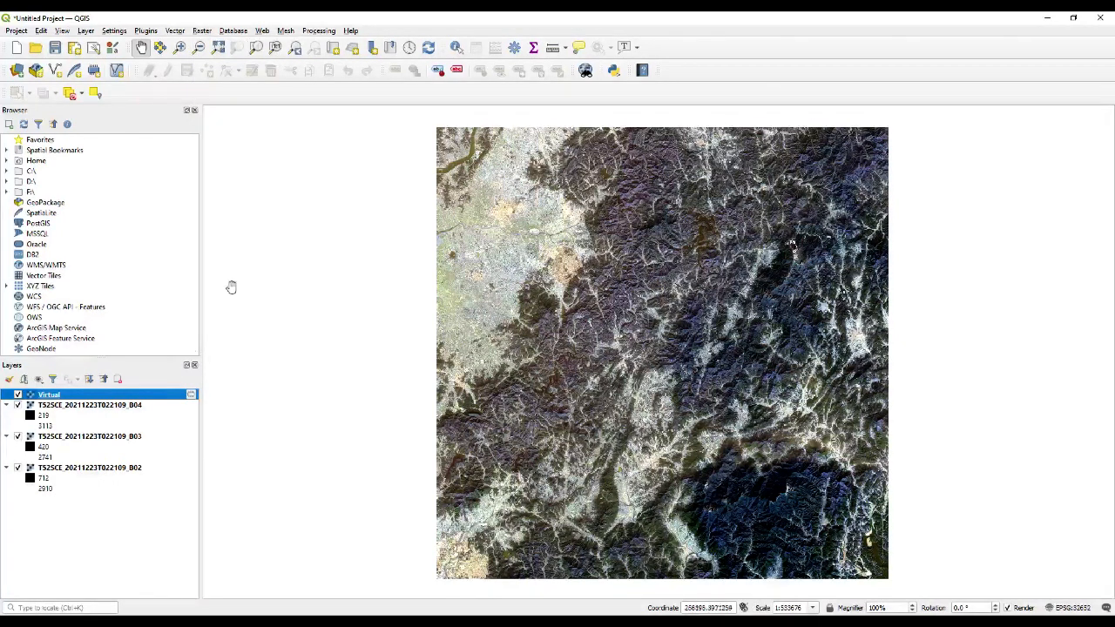
# Remove the single-band layers B04, B03 and B02 of T52SCE_20211223T022109 from the project.
pyautogui.click(87, 408)
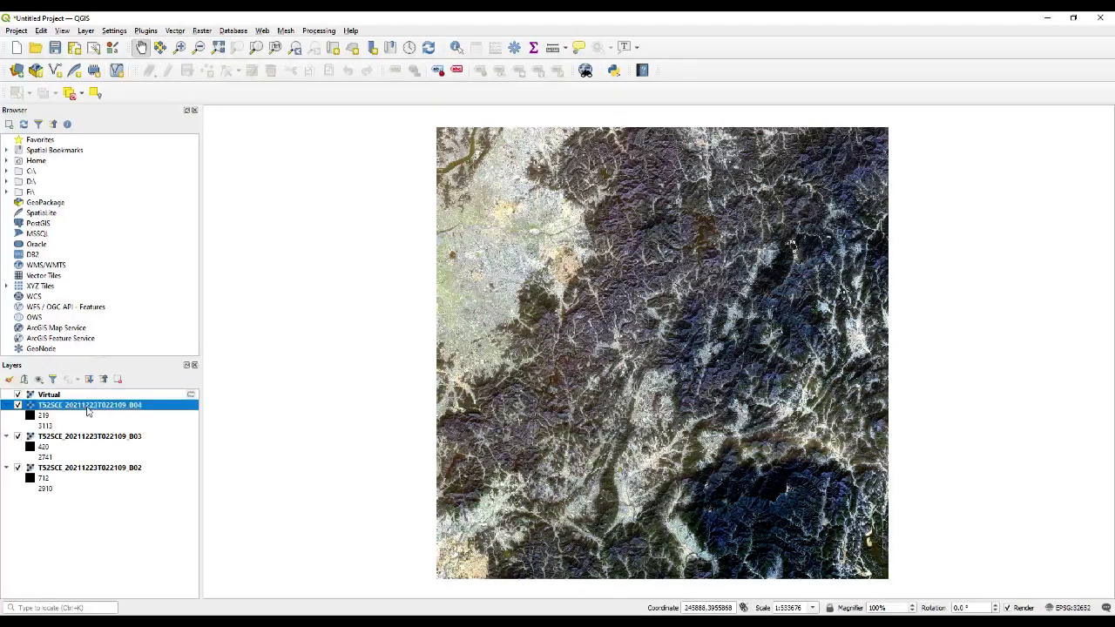
pyautogui.keyDown('shift'); pyautogui.click(108, 471); pyautogui.keyUp('shift')
pyautogui.rightClick(109, 472)
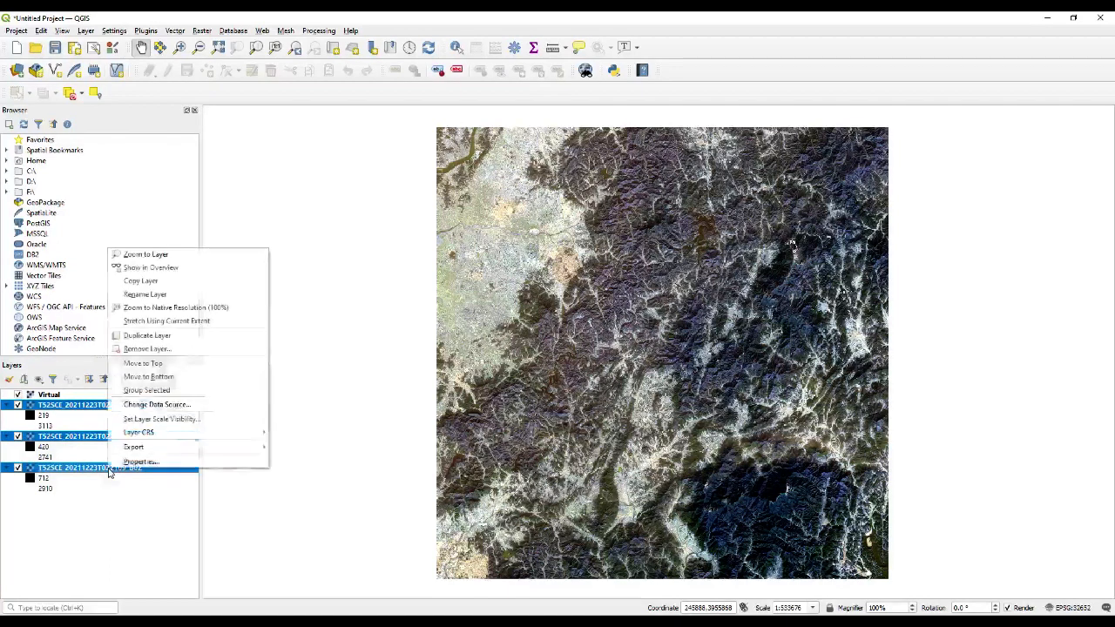
pyautogui.click(143, 348)
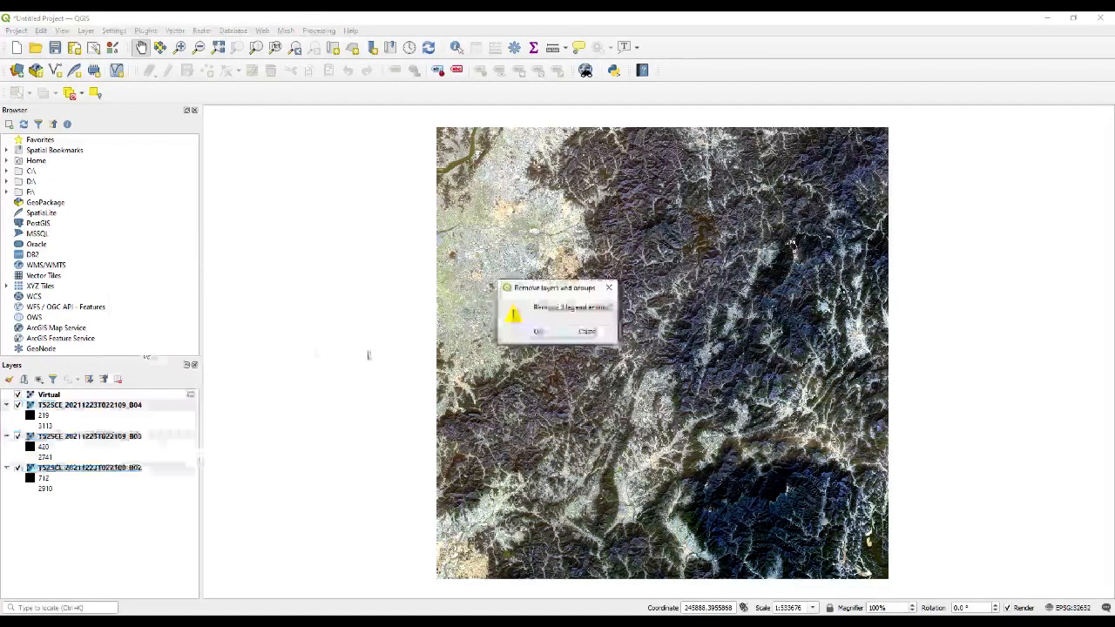
pyautogui.click(536, 332)
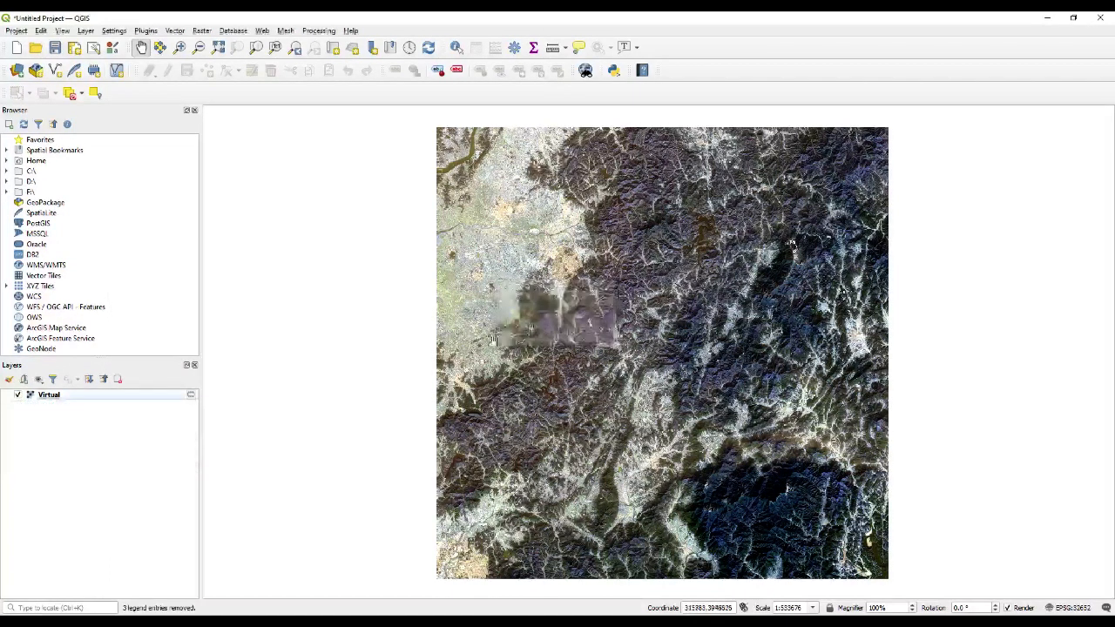
# In the Virtual layer's symbology, assign Band 3 to red and Band 1 to blue, and apply the rendering.
pyautogui.rightClick(43, 397)
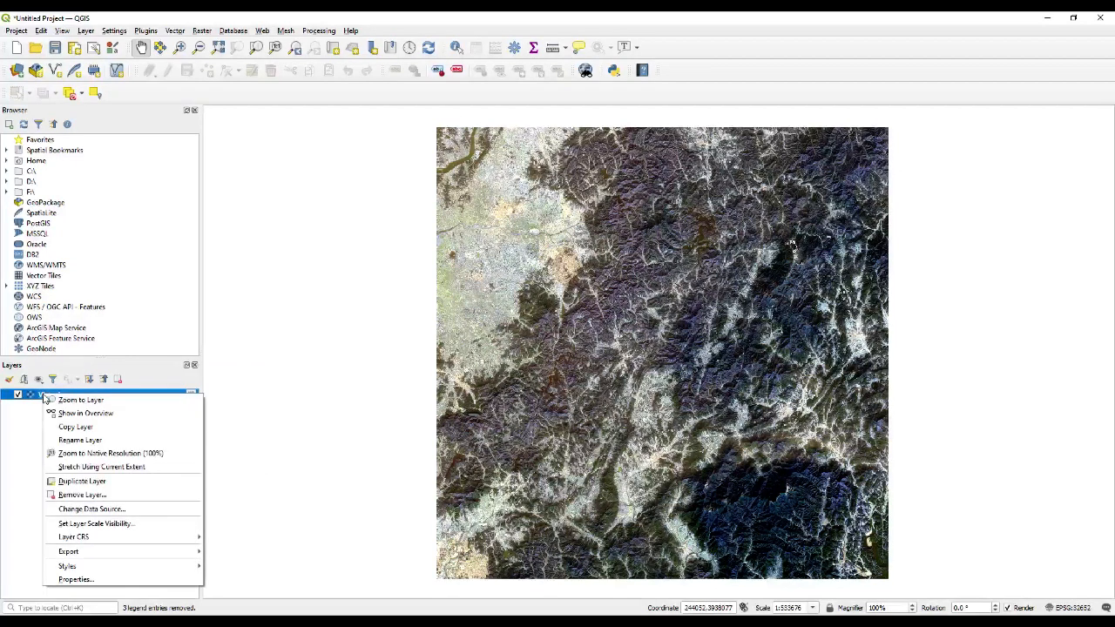
pyautogui.click(91, 581)
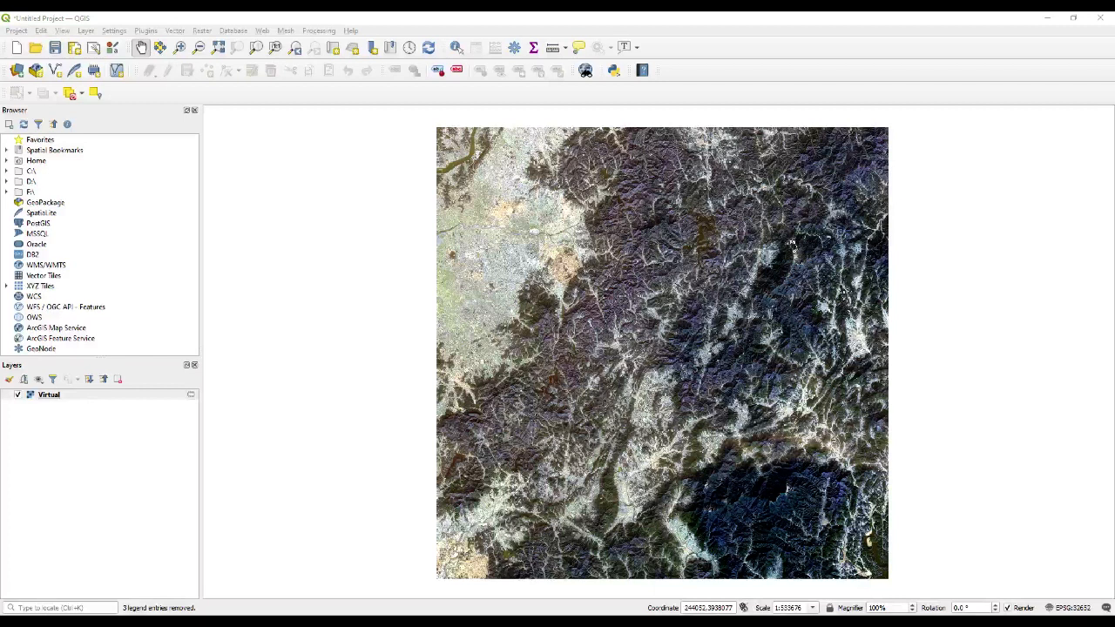
pyautogui.moveTo(836, 133); pyautogui.dragTo(686, 143)
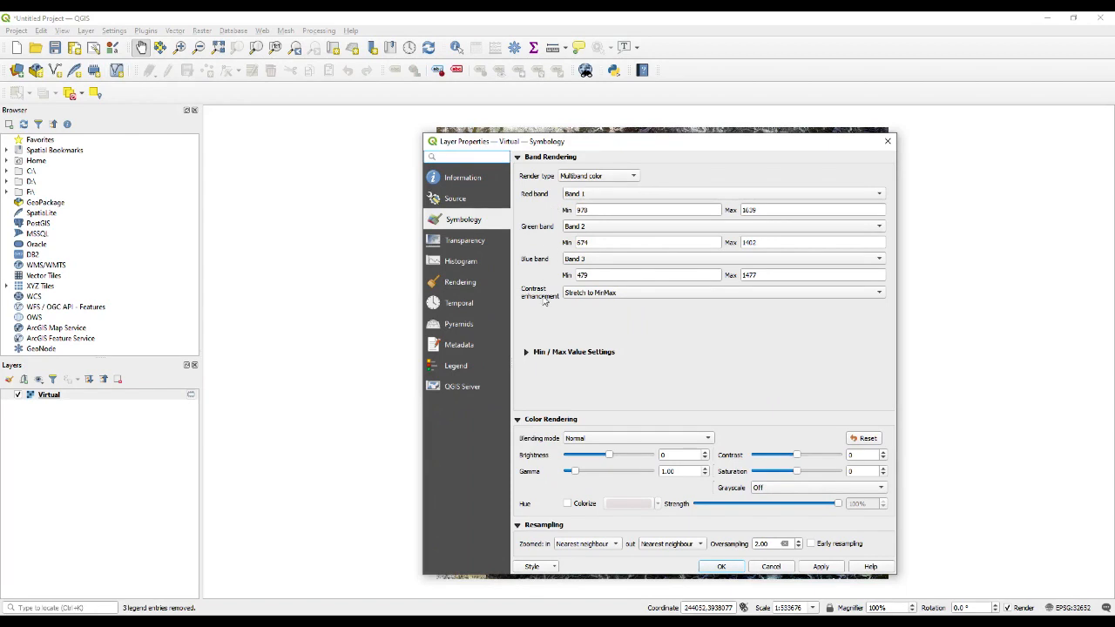
pyautogui.click(592, 193)
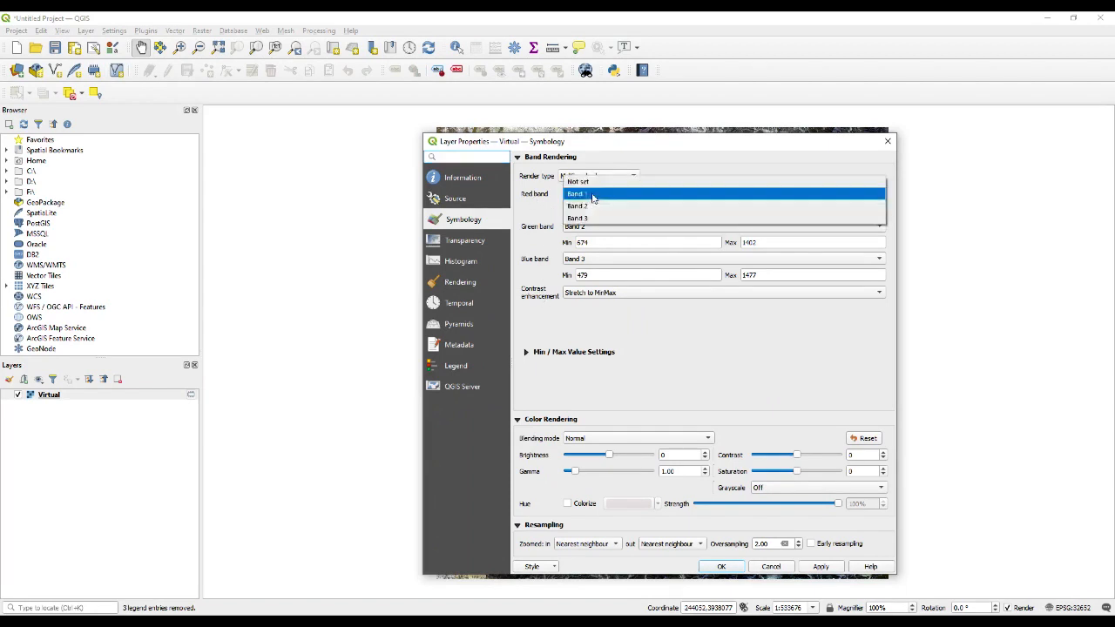
pyautogui.click(593, 224)
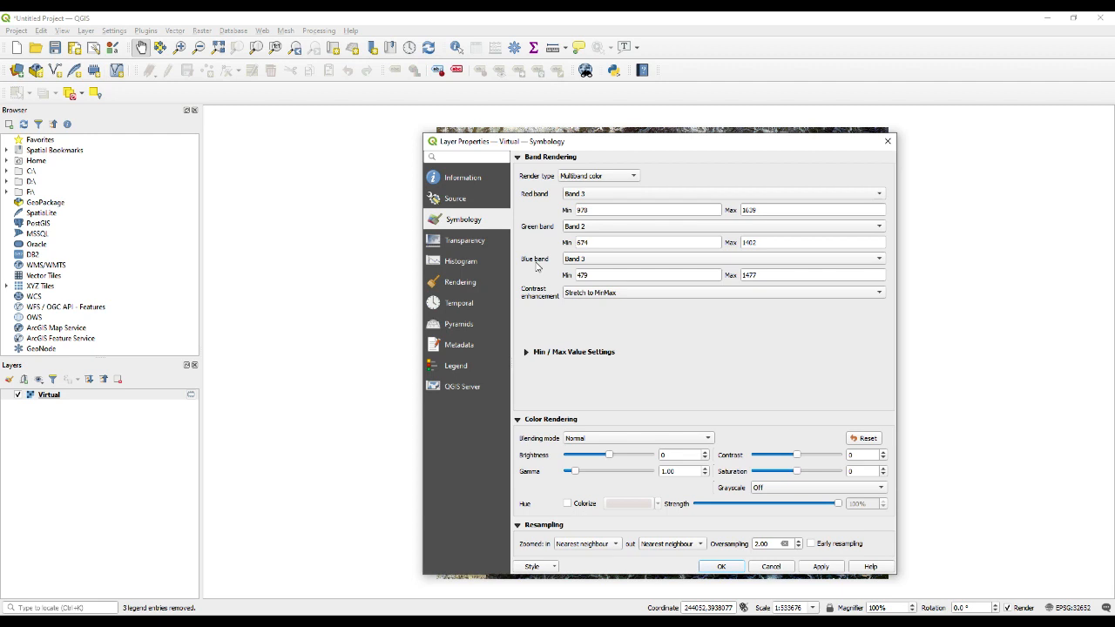
pyautogui.click(578, 259)
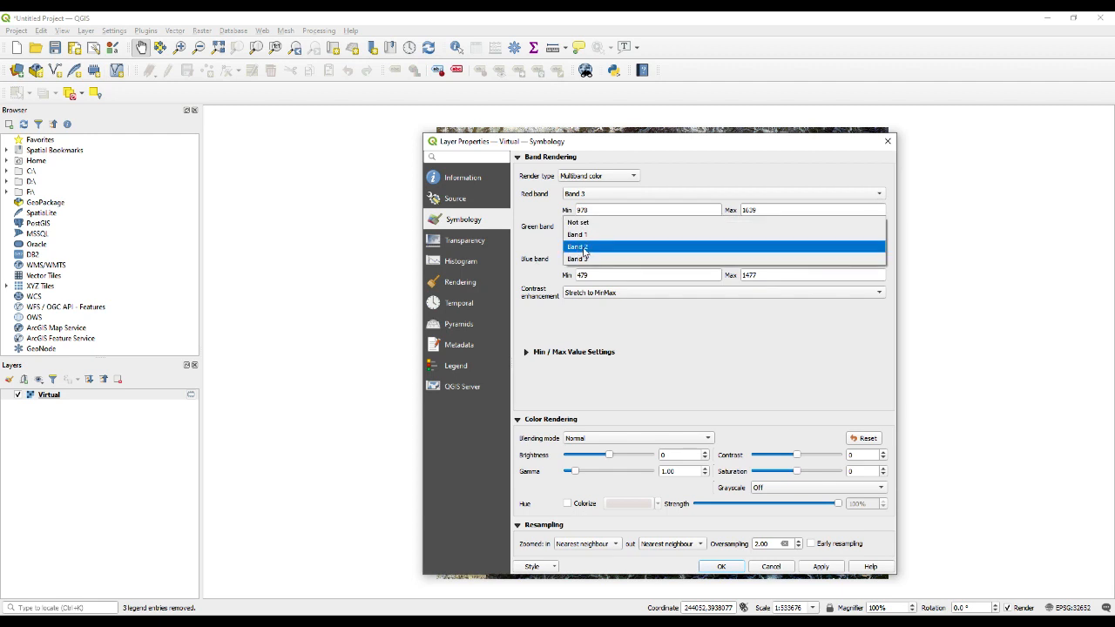
pyautogui.click(586, 236)
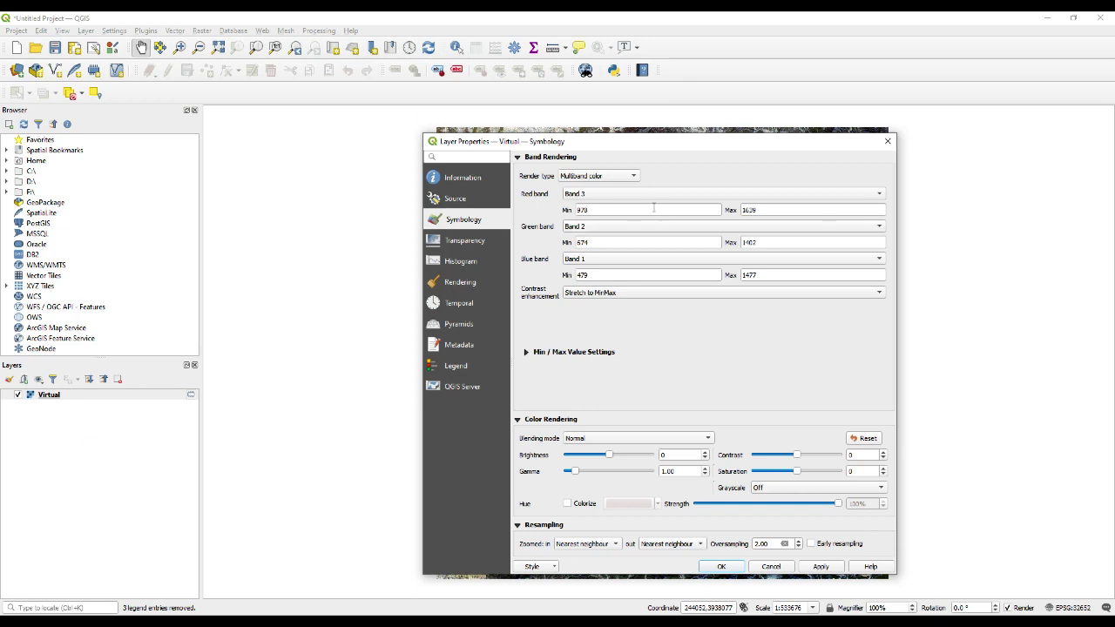
pyautogui.click(821, 567)
pyautogui.click(721, 567)
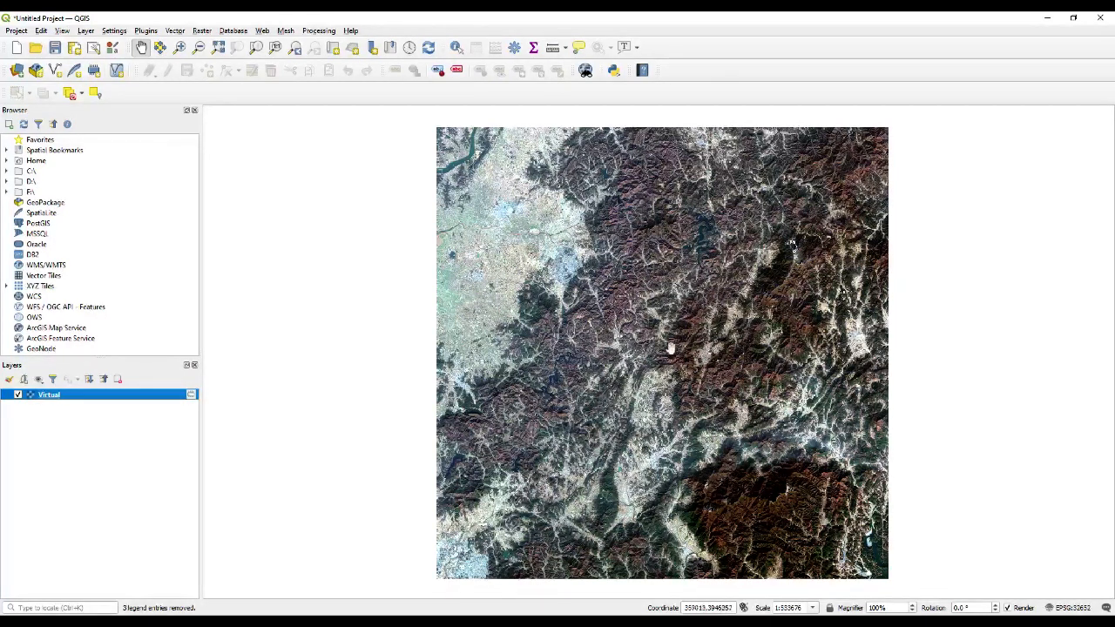
# Start adding another raster layer from file and browse up to the L1C_T52SCE_A025054_20211223T022109 folder.
pyautogui.click(17, 74)
pyautogui.click(868, 259)
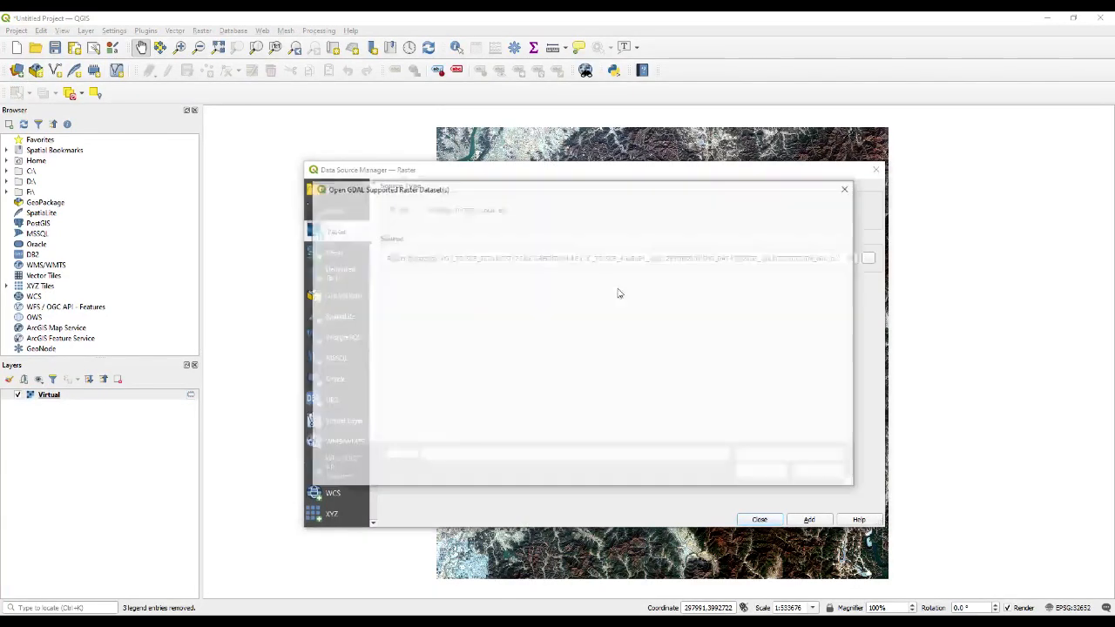
pyautogui.click(397, 216)
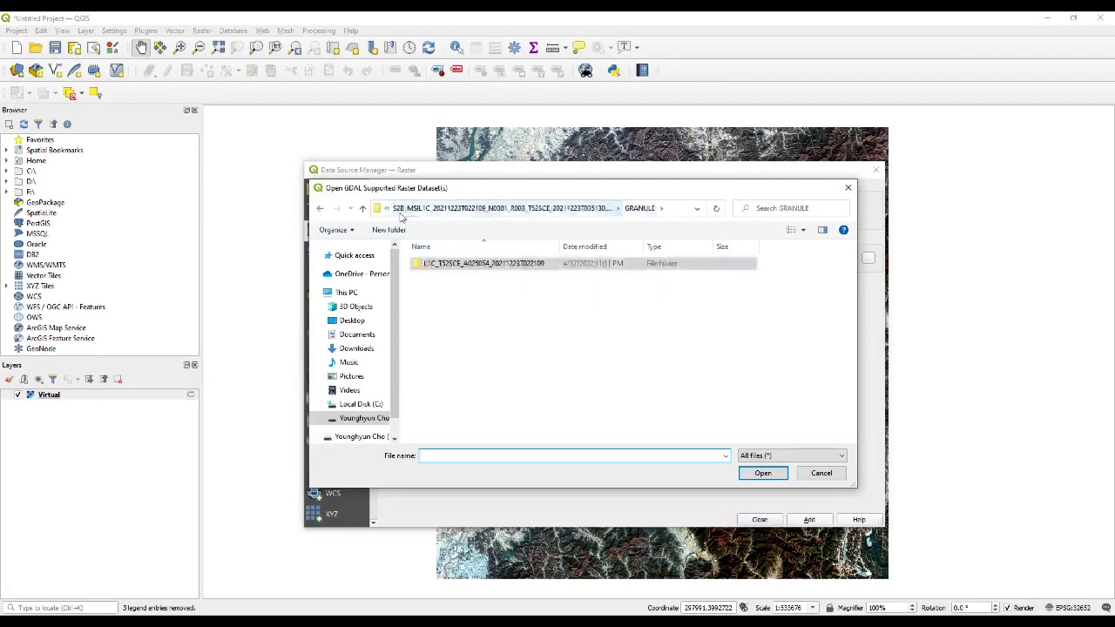
pyautogui.click(400, 217)
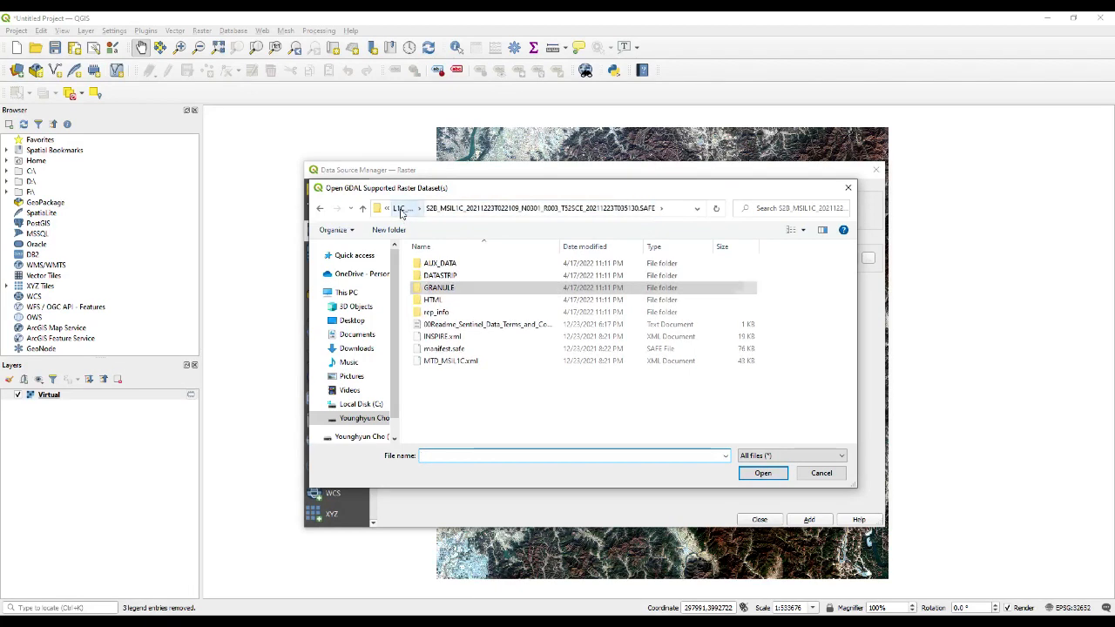
pyautogui.click(398, 209)
# Open the R10m folder within IMG_DATA of the L2A granule inside the S2B_MSIL2A product.
pyautogui.doubleClick(461, 276)
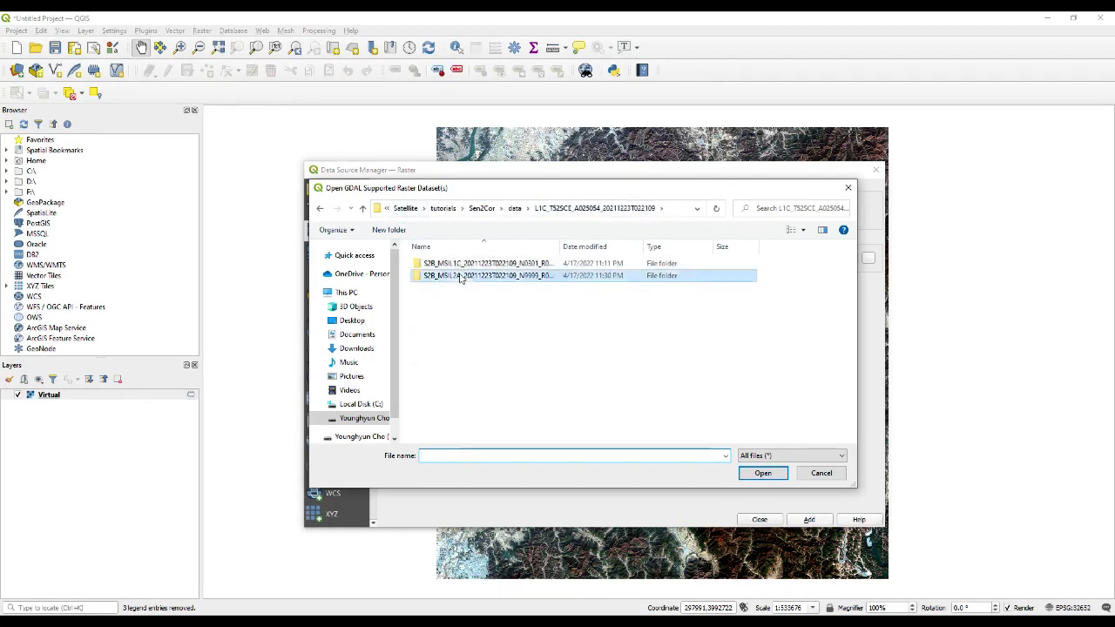
pyautogui.click(441, 288)
pyautogui.doubleClick(441, 288)
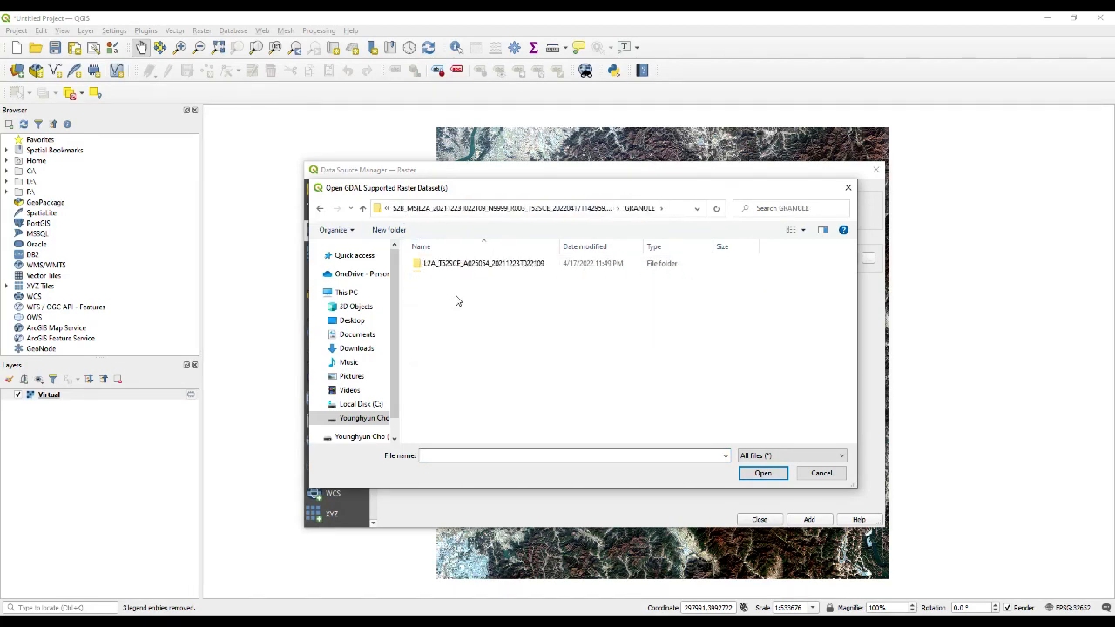
pyautogui.doubleClick(449, 264)
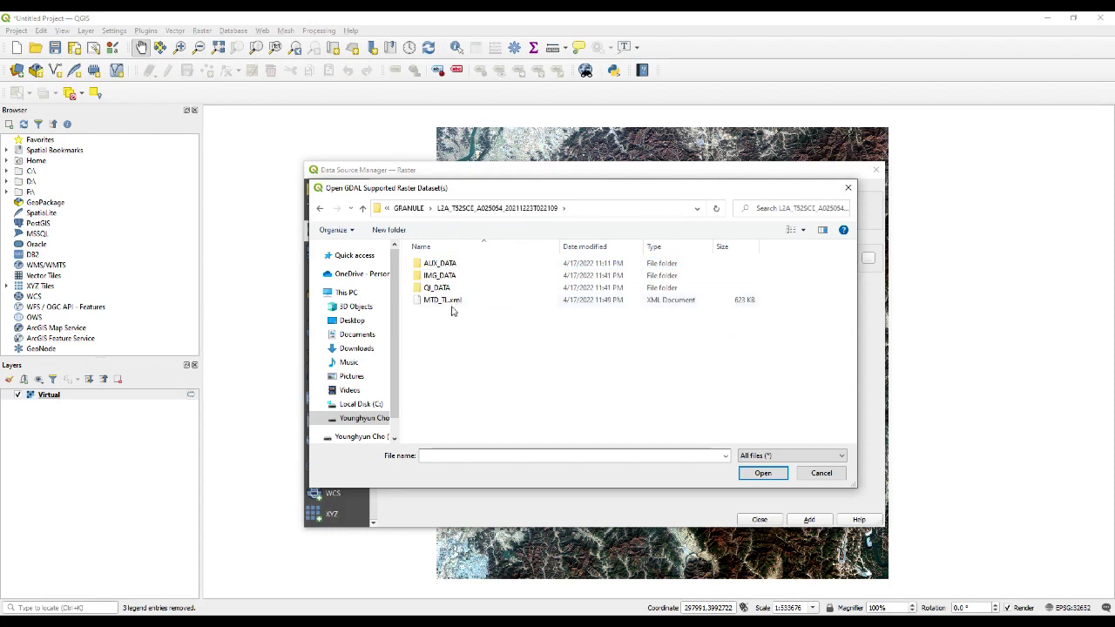
pyautogui.doubleClick(435, 275)
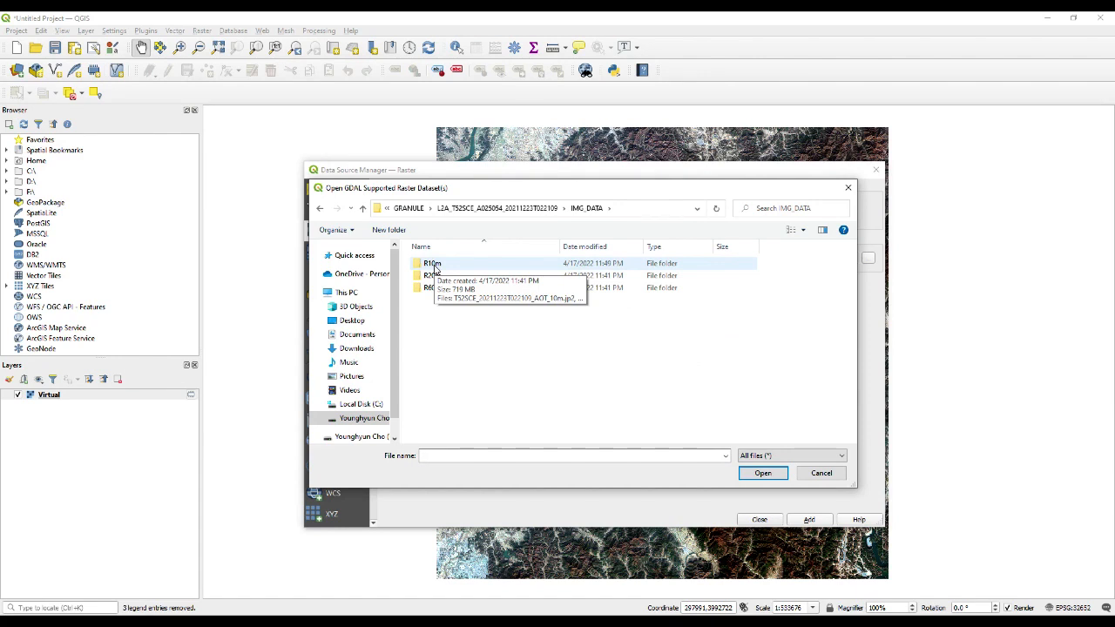
pyautogui.doubleClick(435, 264)
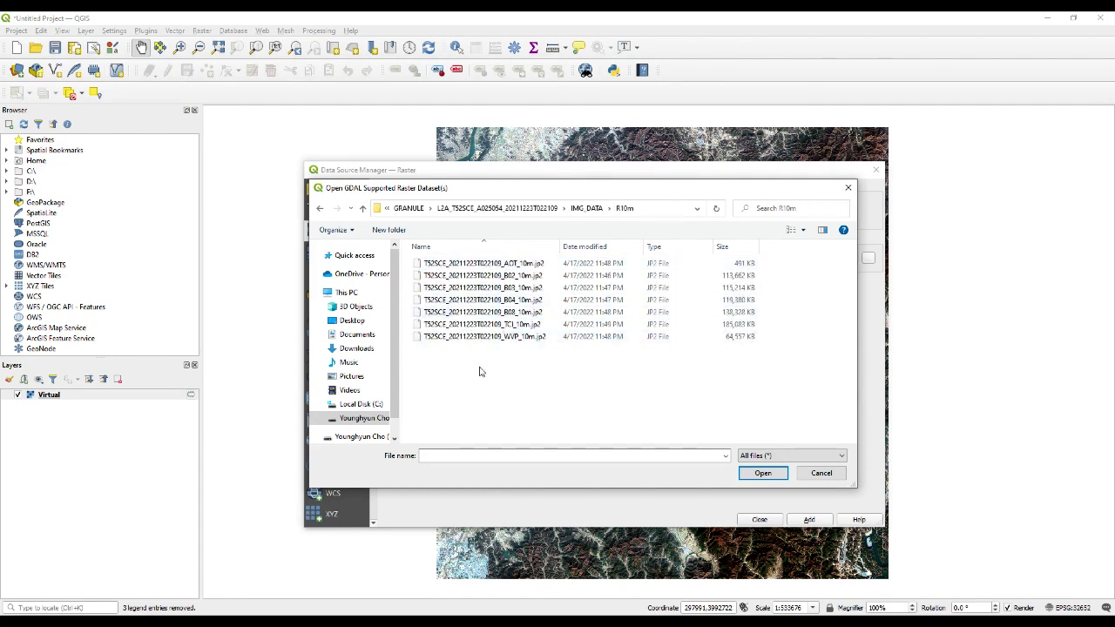
# Add the Level-2A 10 m band files B02, B03 and B04 of T52SCE_20211223T022109 to the project as raster layers.
pyautogui.click(501, 275)
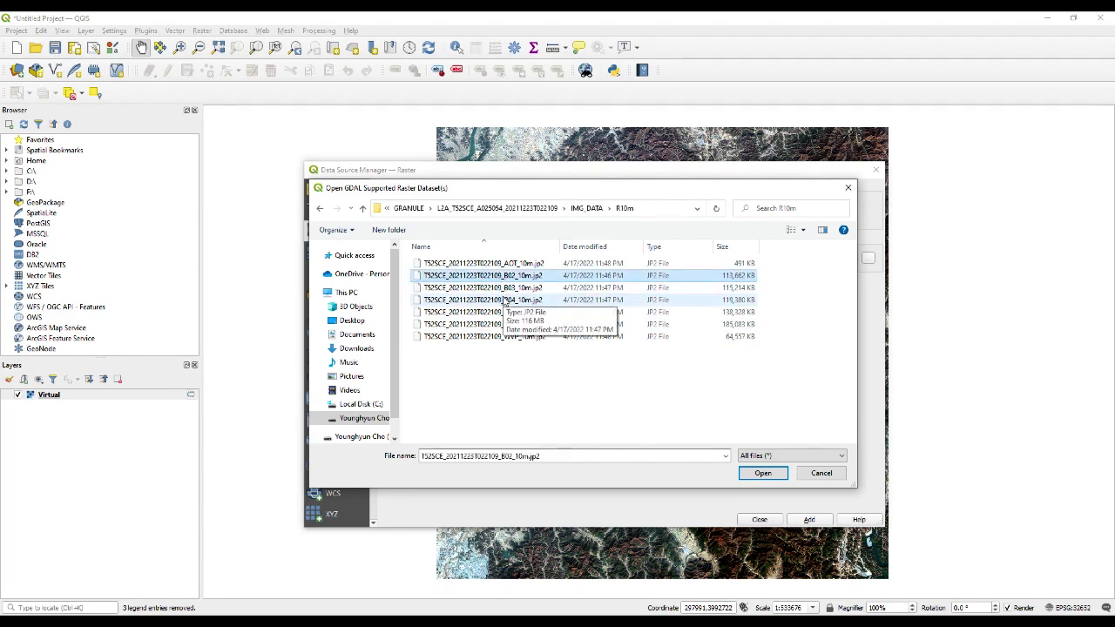
pyautogui.keyDown('shift'); pyautogui.click(504, 299); pyautogui.keyUp('shift')
pyautogui.click(775, 475)
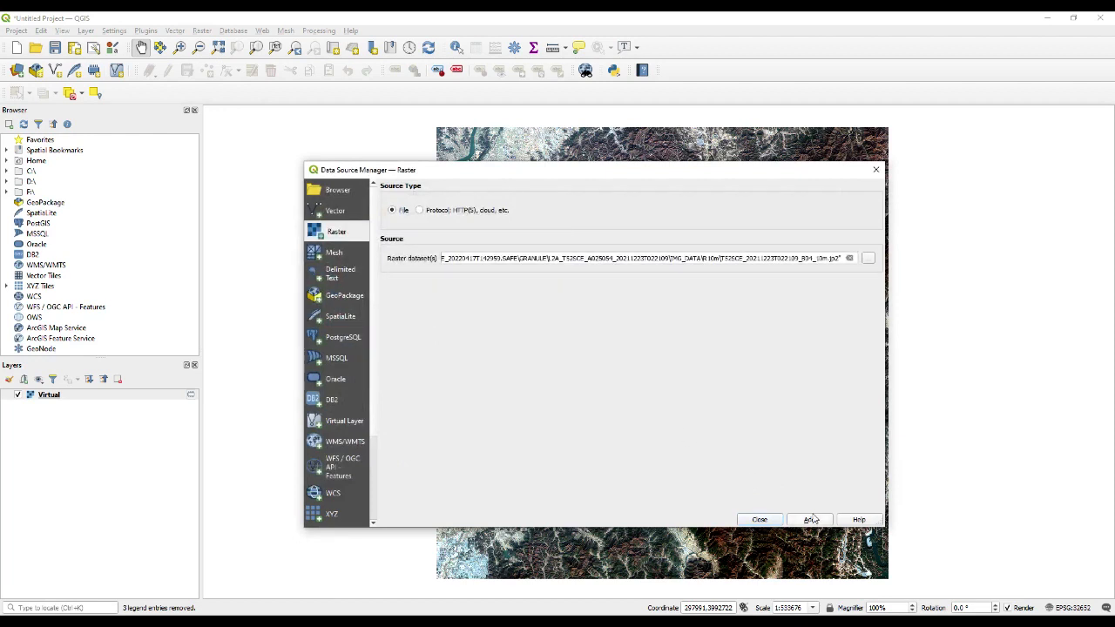
pyautogui.click(809, 520)
pyautogui.click(761, 519)
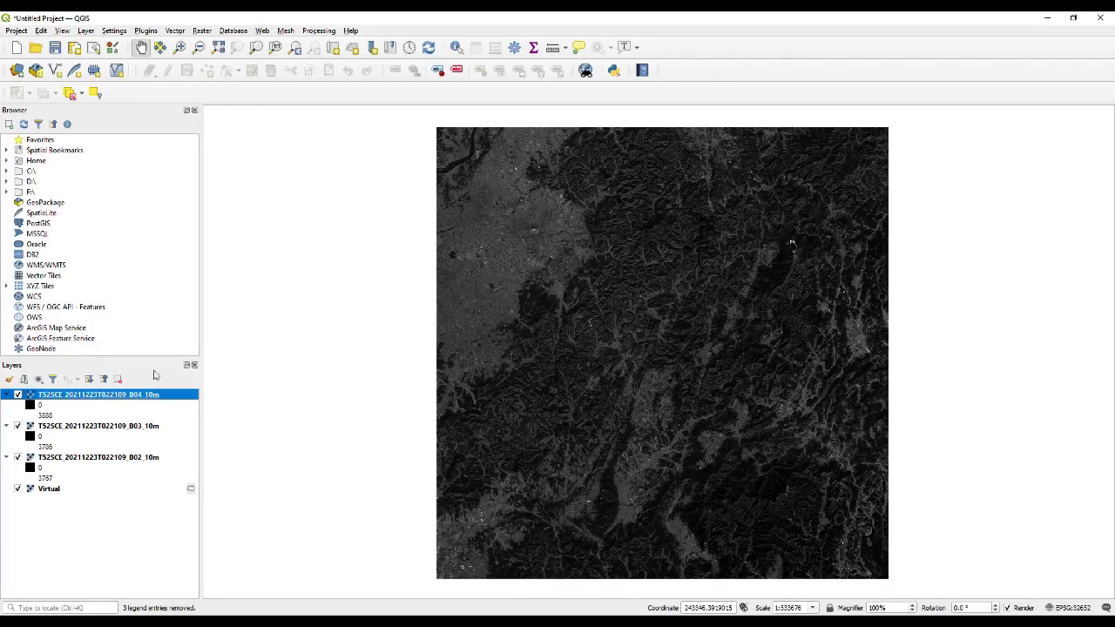
# Build a temporary virtual raster from the Level-2A B02, B03 and B04 10 m layers, with each input in a separate band.
pyautogui.click(204, 31)
pyautogui.moveTo(246, 111)
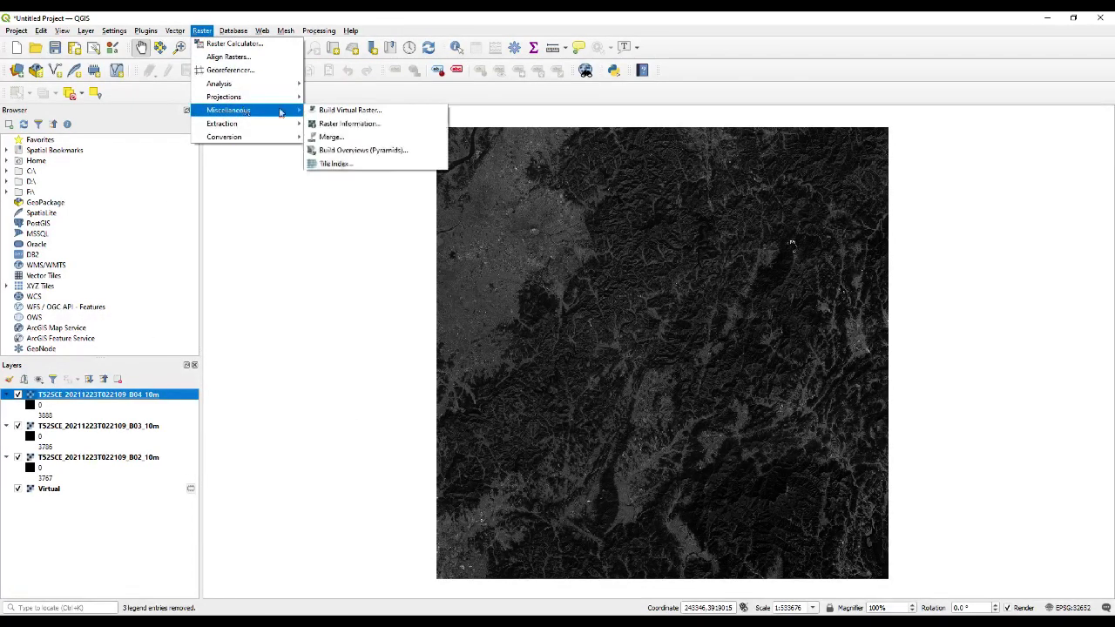
pyautogui.click(322, 111)
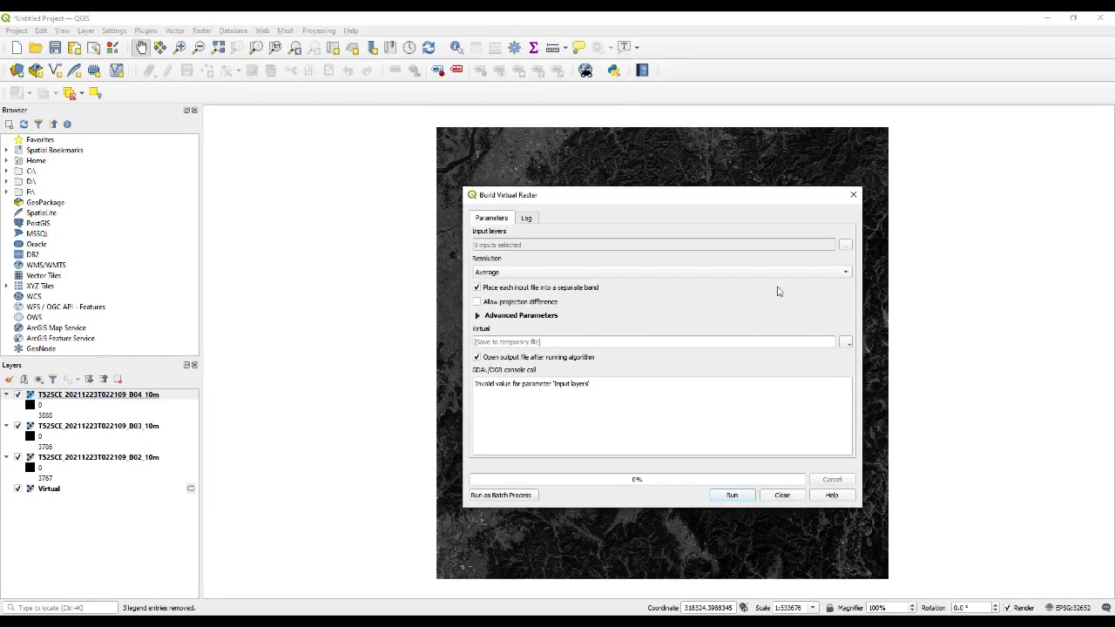
pyautogui.click(845, 245)
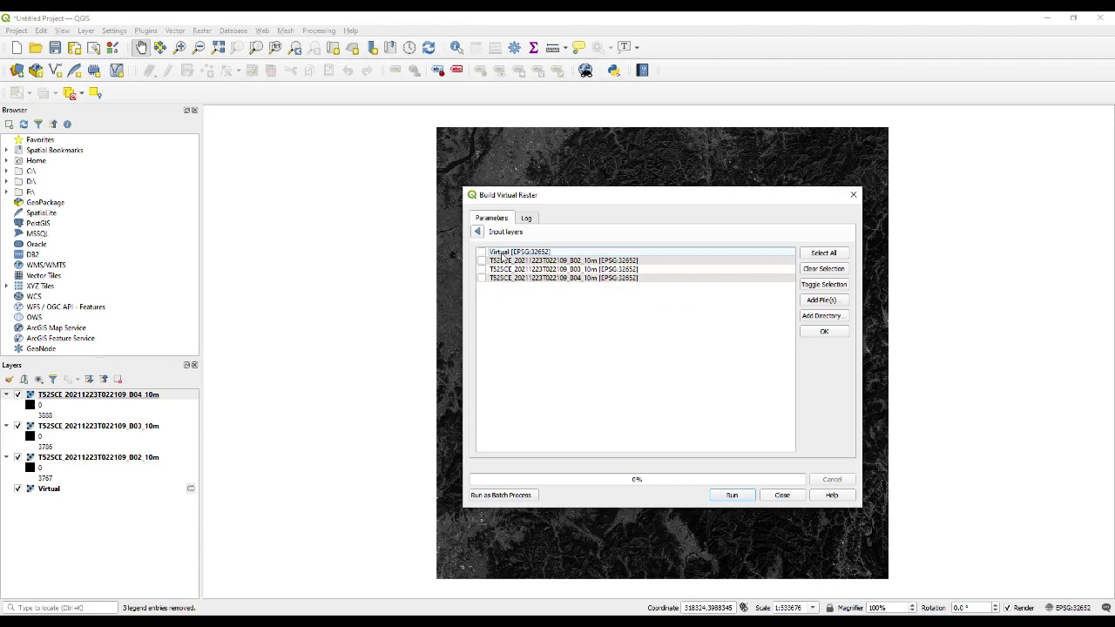
pyautogui.click(823, 253)
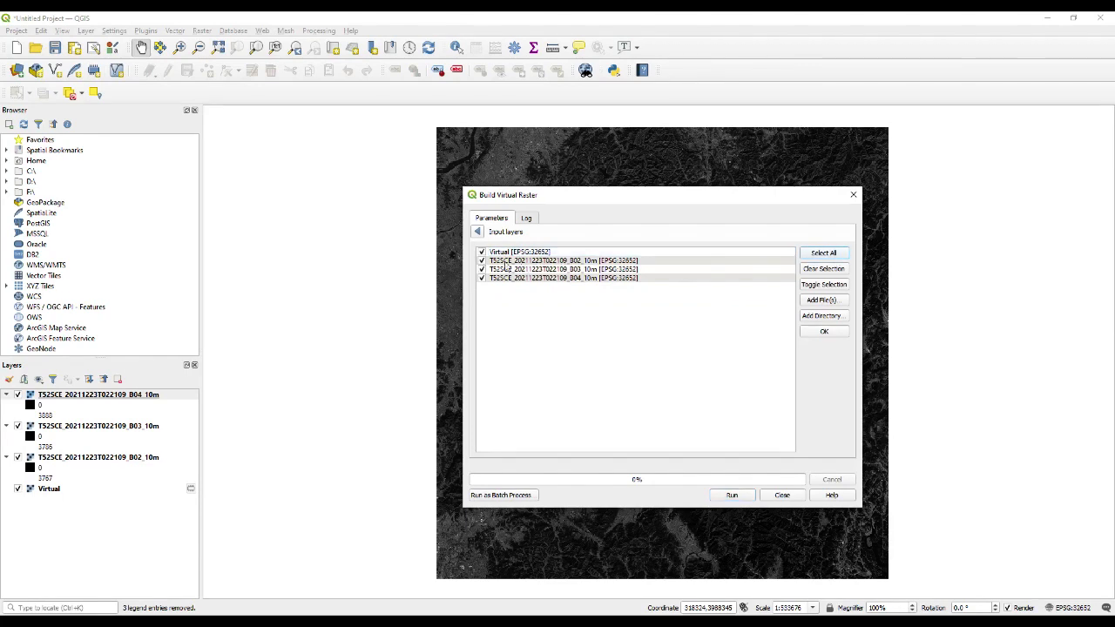
pyautogui.click(482, 253)
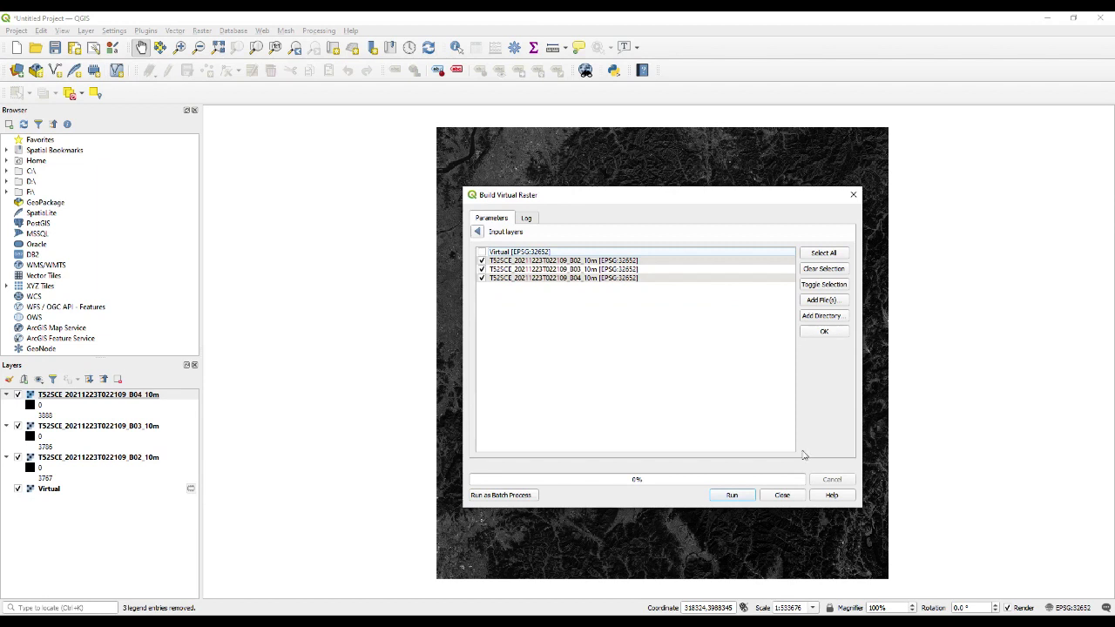
pyautogui.click(732, 495)
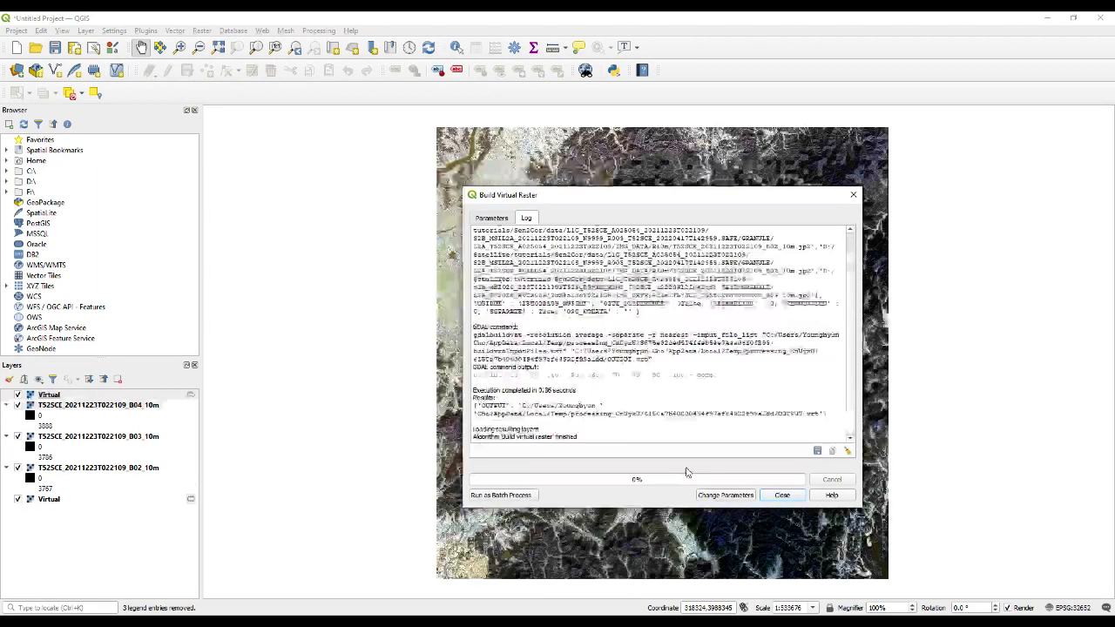
pyautogui.click(793, 497)
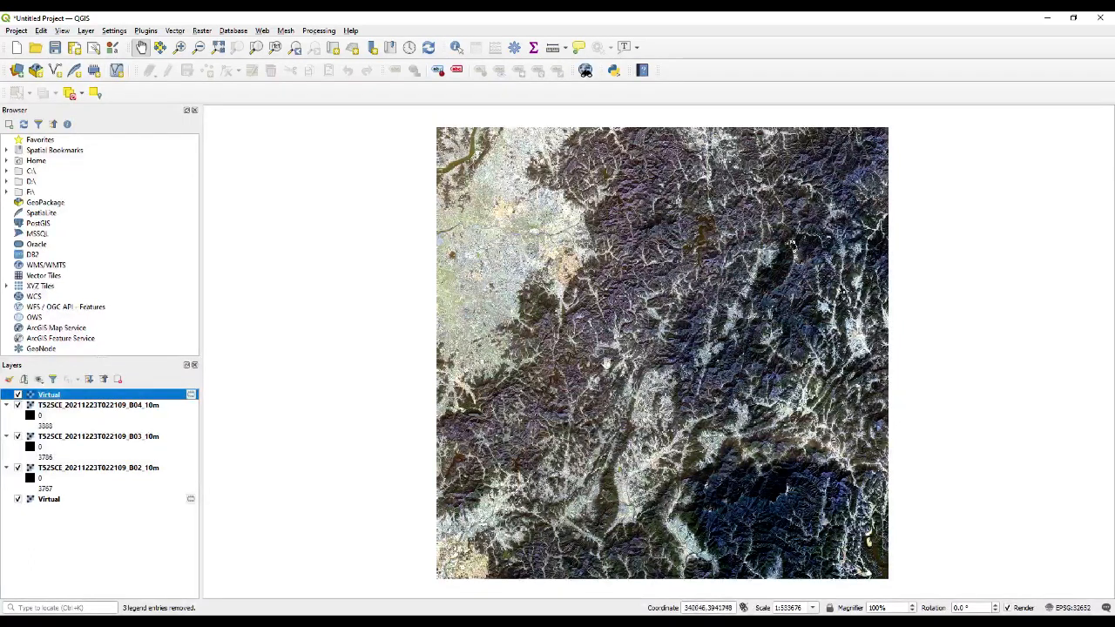
# Remove the T52SCE_20211223T022109 B02, B03 and B04 10 m layers from the project.
pyautogui.click(119, 406)
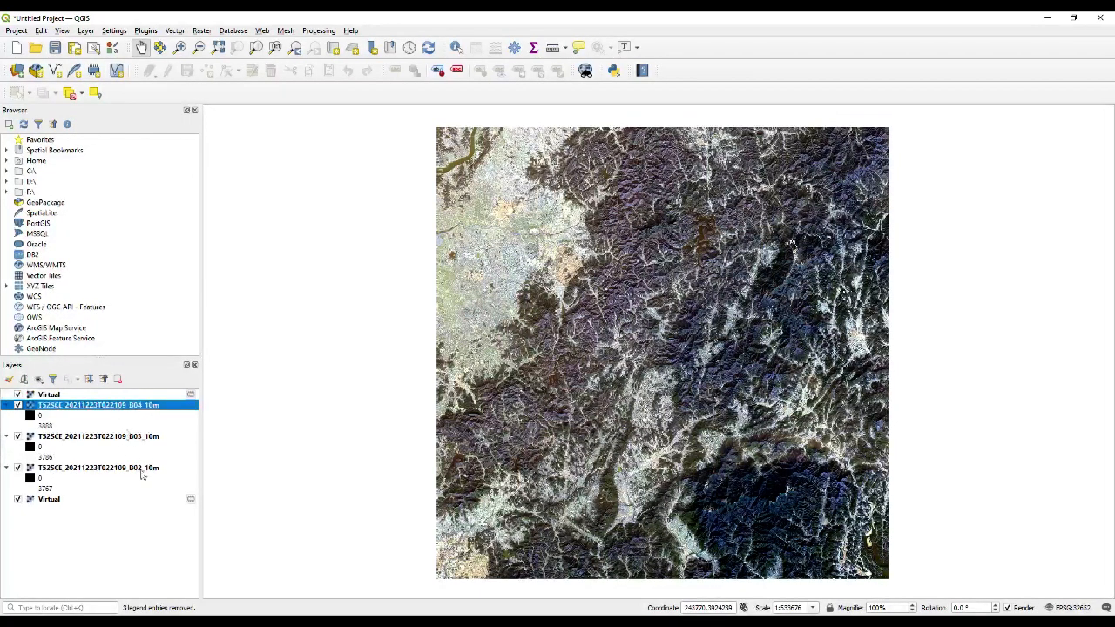
pyautogui.keyDown('shift'); pyautogui.click(153, 470); pyautogui.keyUp('shift')
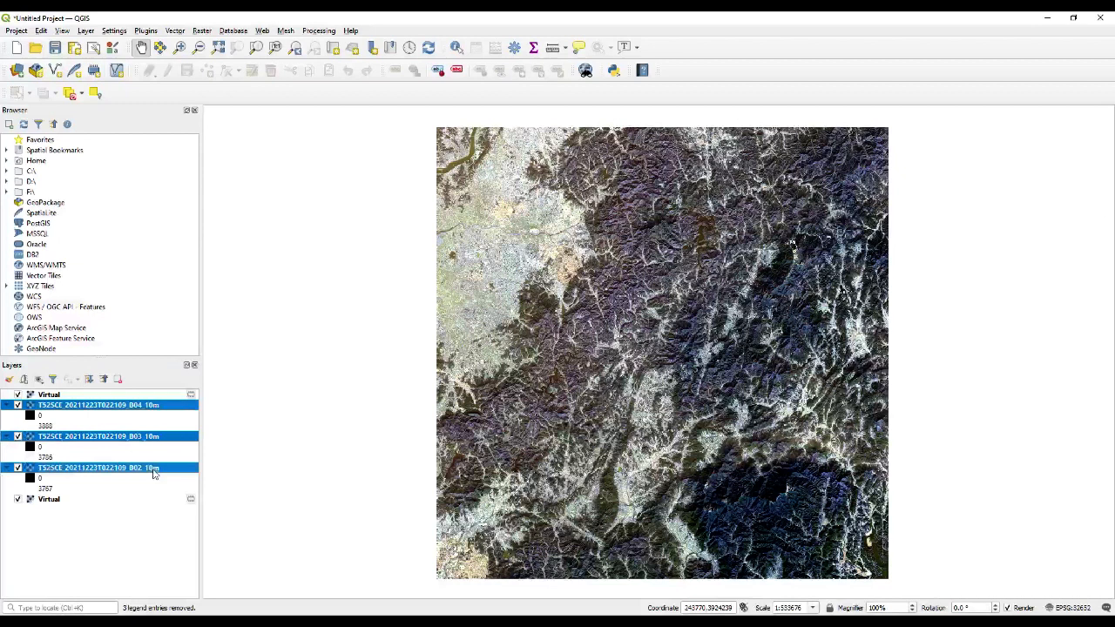
pyautogui.rightClick(153, 471)
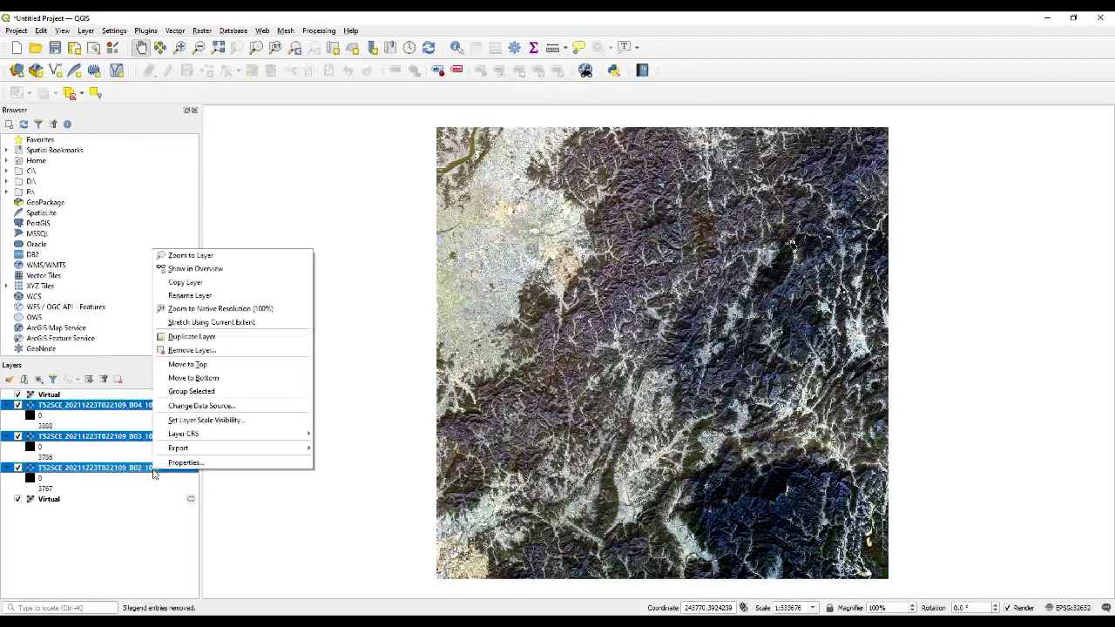
pyautogui.click(192, 349)
pyautogui.click(537, 332)
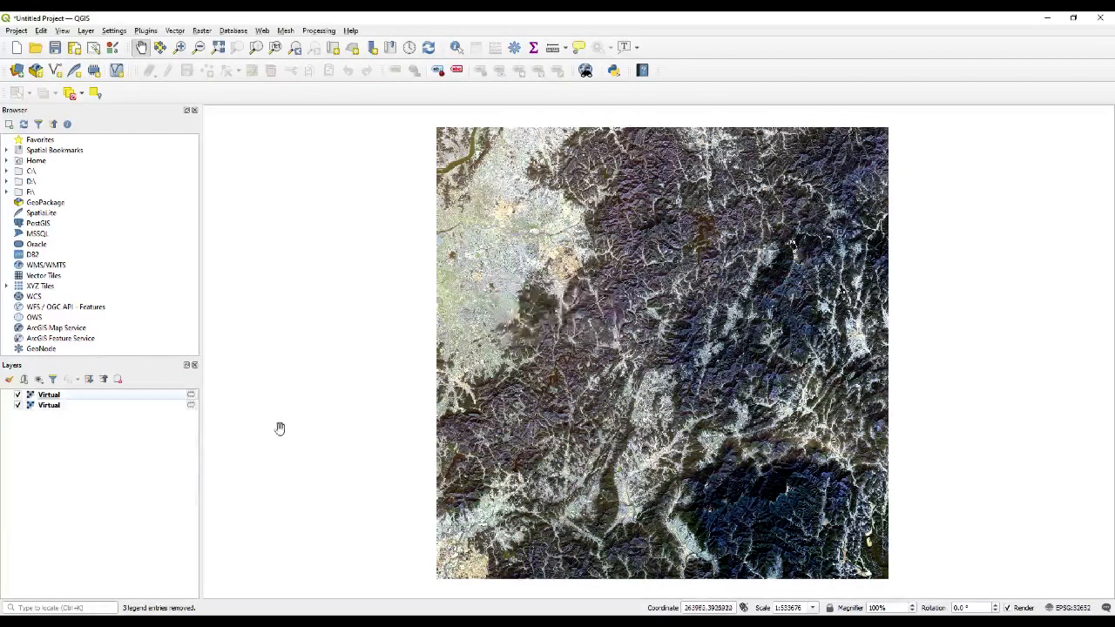
# In the upper Virtual layer's symbology, assign Band 3 to red and Band 1 to blue, and apply the rendering.
pyautogui.rightClick(56, 396)
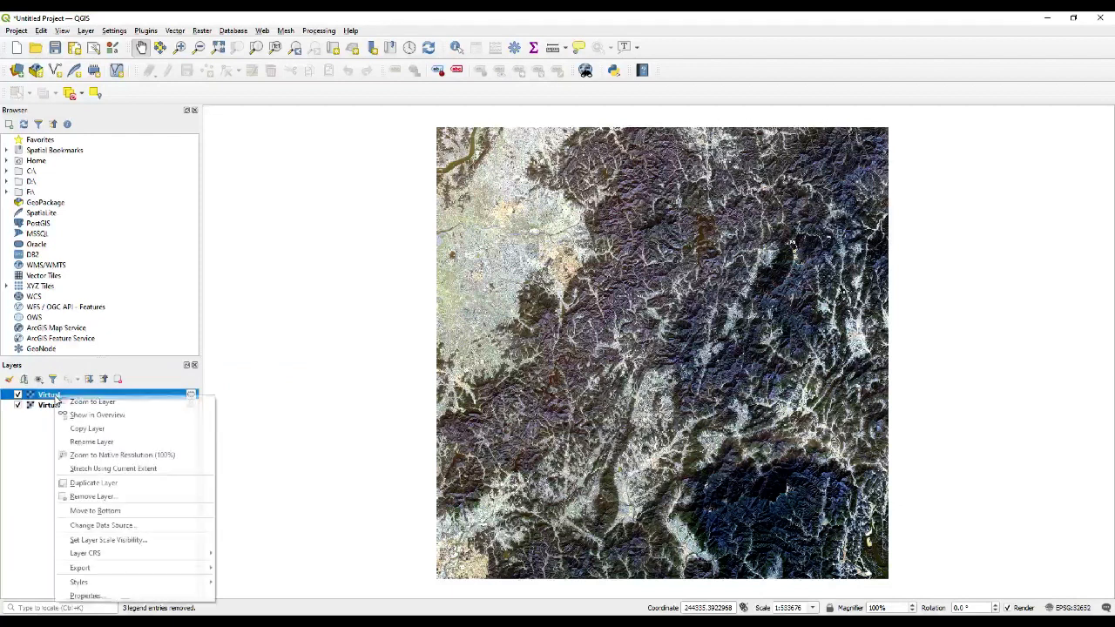
pyautogui.click(102, 596)
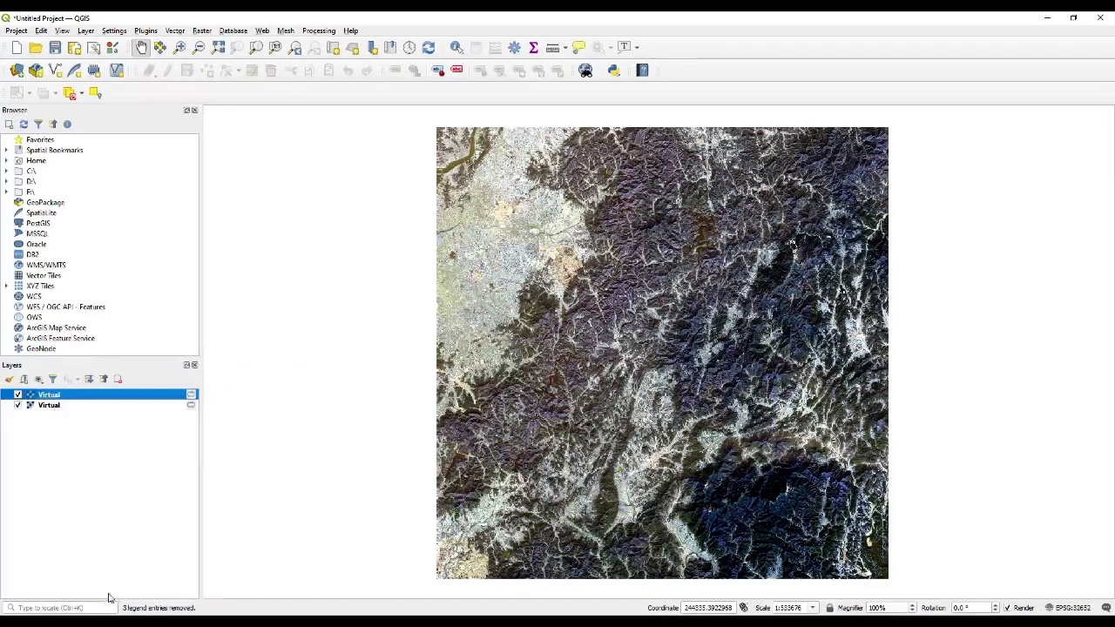
pyautogui.click(631, 194)
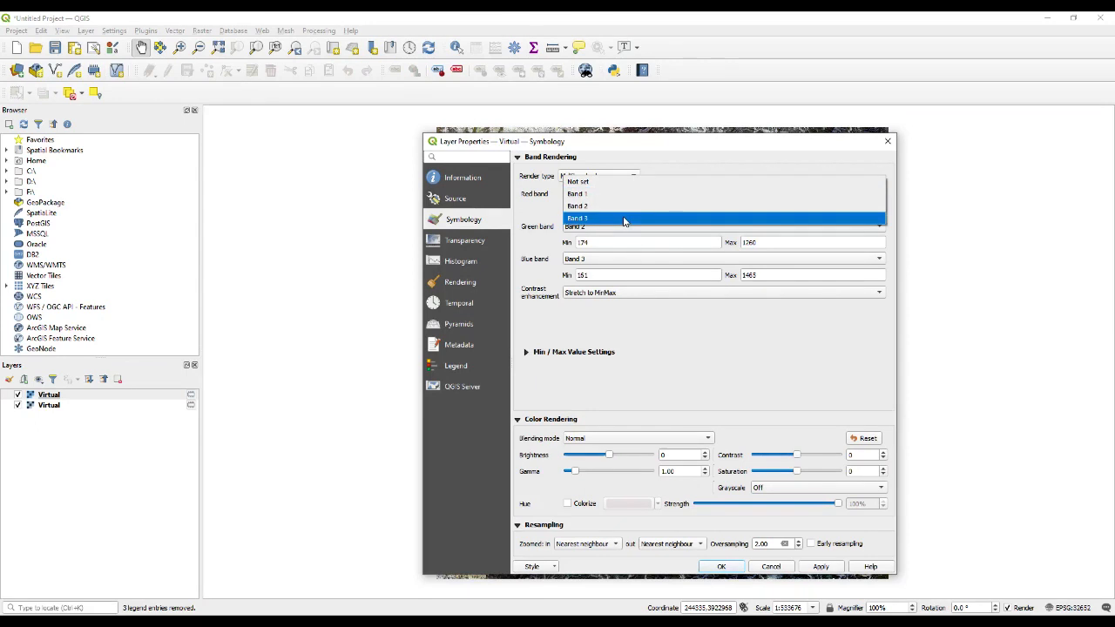
pyautogui.click(623, 219)
pyautogui.click(619, 259)
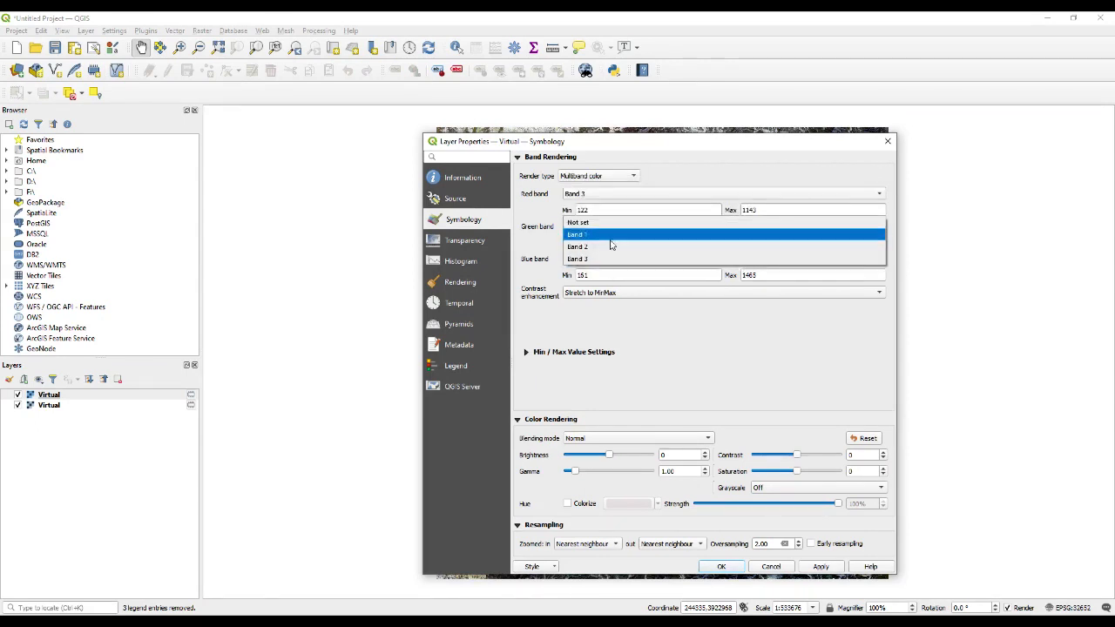
pyautogui.click(613, 234)
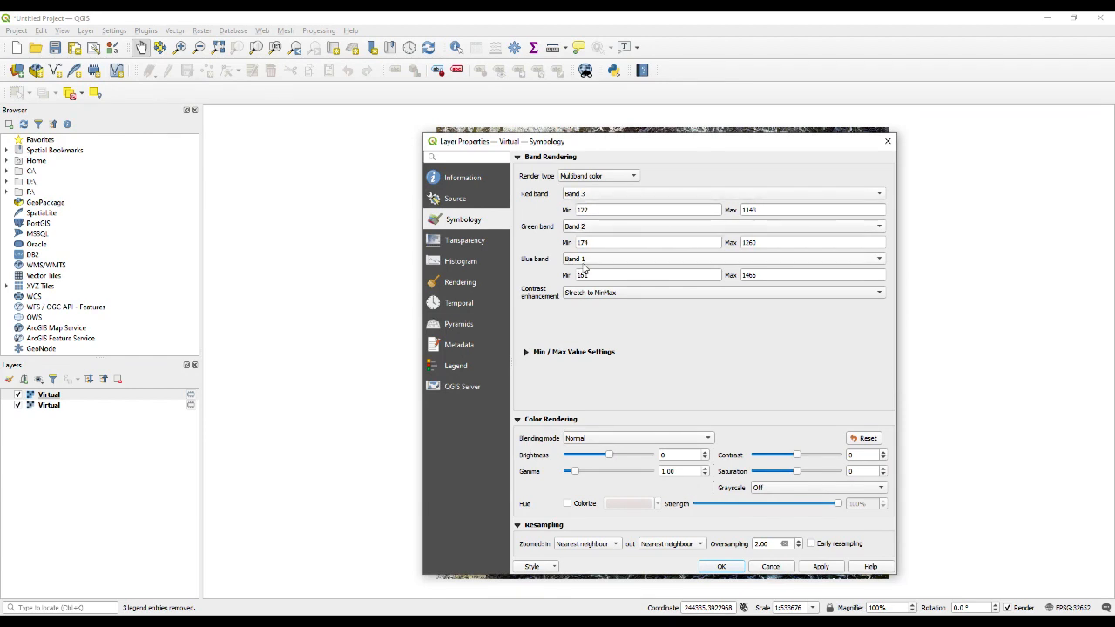
pyautogui.click(821, 566)
pyautogui.click(721, 566)
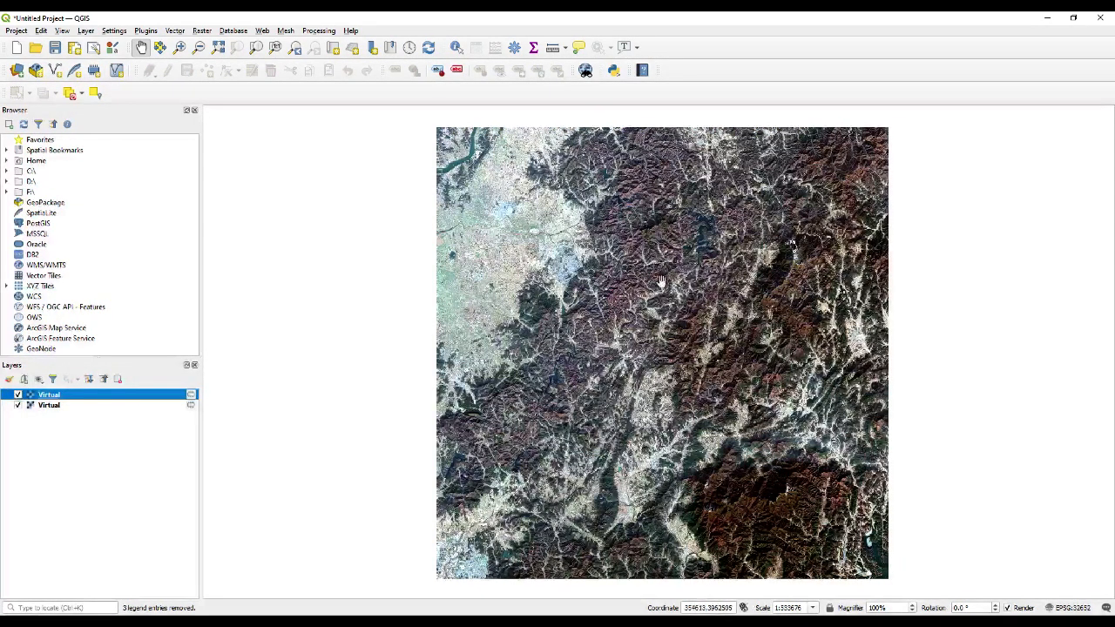
# Toggle the upper Virtual layer's visibility repeatedly to compare the Level-2A and Level-1C composites over the whole tile.
pyautogui.click(18, 396)
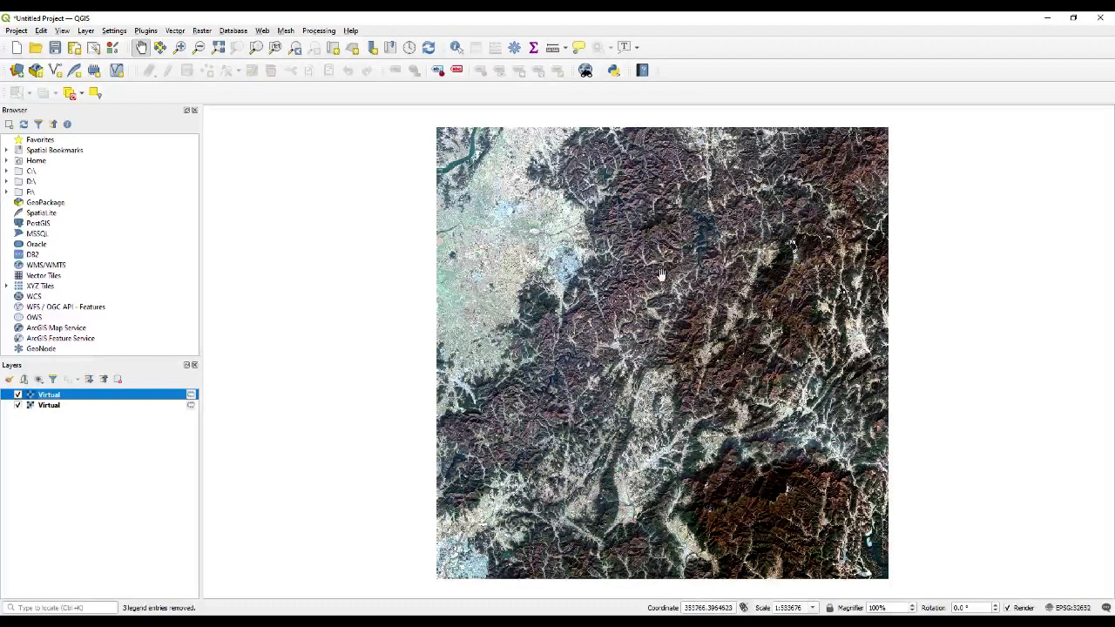
pyautogui.click(18, 395)
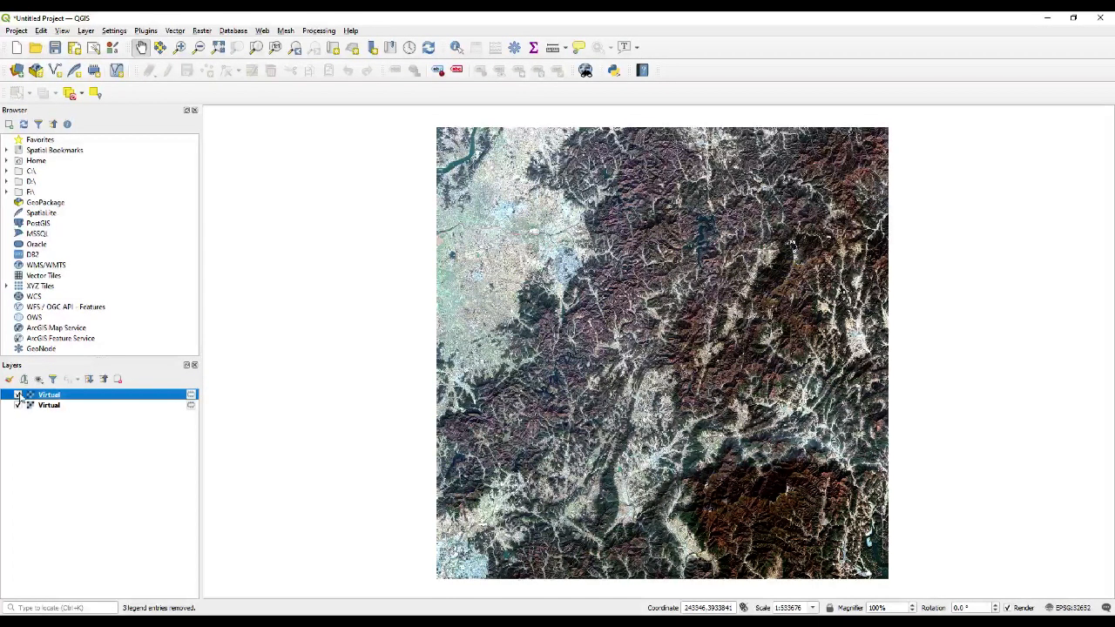
pyautogui.click(18, 396)
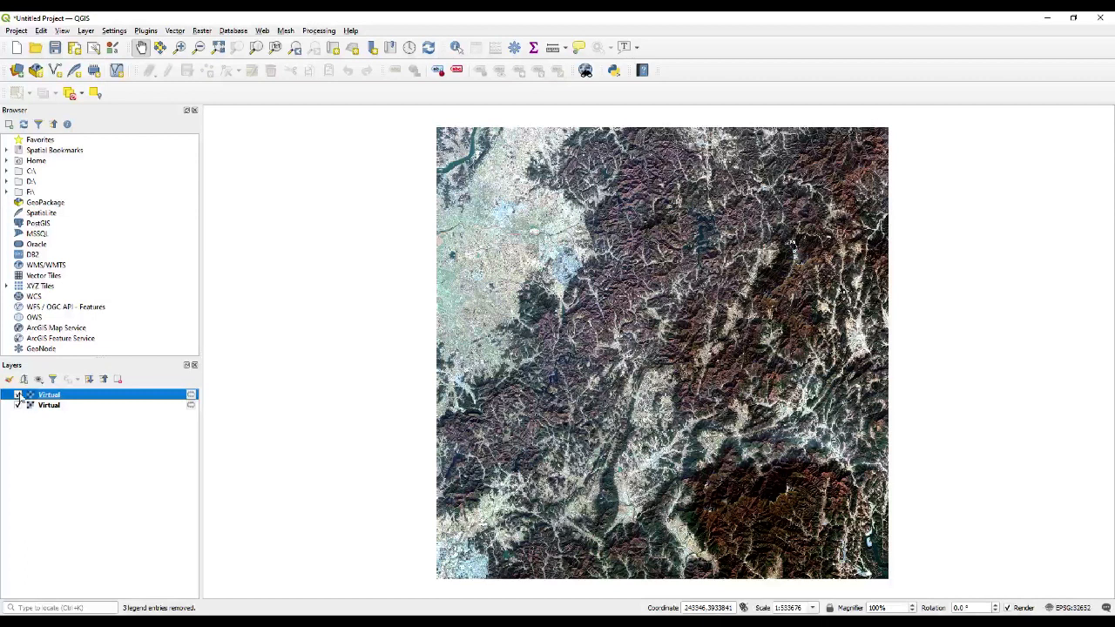
pyautogui.click(18, 396)
pyautogui.click(17, 395)
pyautogui.click(17, 395)
# Compare the Level-2A and Level-1C composites close up around the winding reservoir by toggling the upper Virtual layer's visibility.
pyautogui.scroll(1, 681, 297)
pyautogui.moveTo(756, 266); pyautogui.dragTo(722, 333)
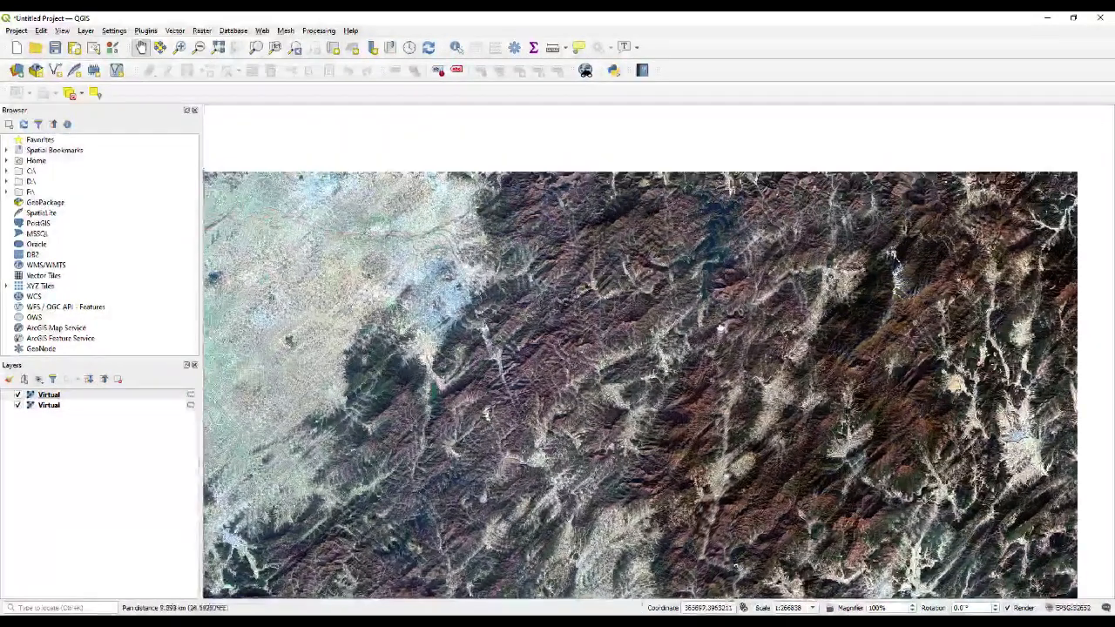
pyautogui.scroll(2, 713, 281)
pyautogui.moveTo(740, 295); pyautogui.dragTo(700, 323)
pyautogui.scroll(-1, 685, 329)
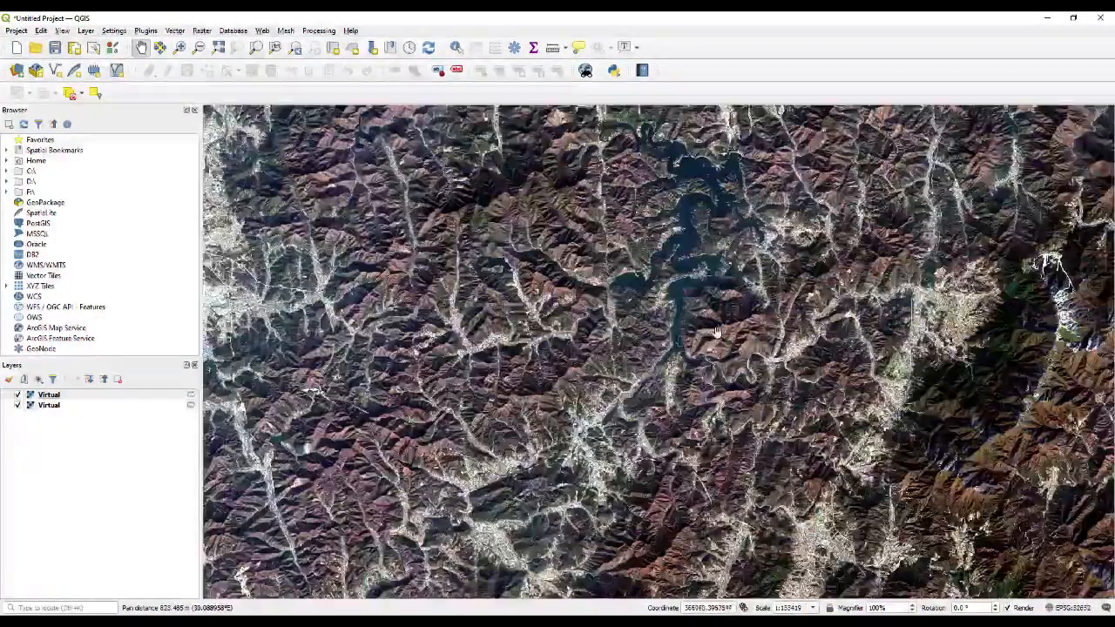
pyautogui.moveTo(760, 306); pyautogui.dragTo(724, 359)
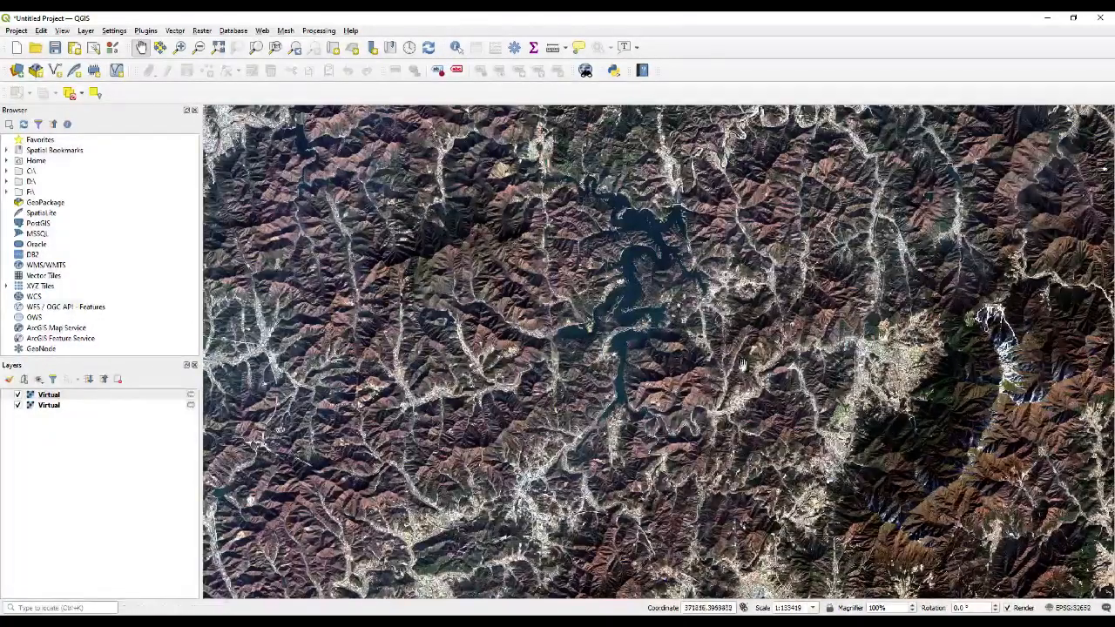
pyautogui.click(19, 396)
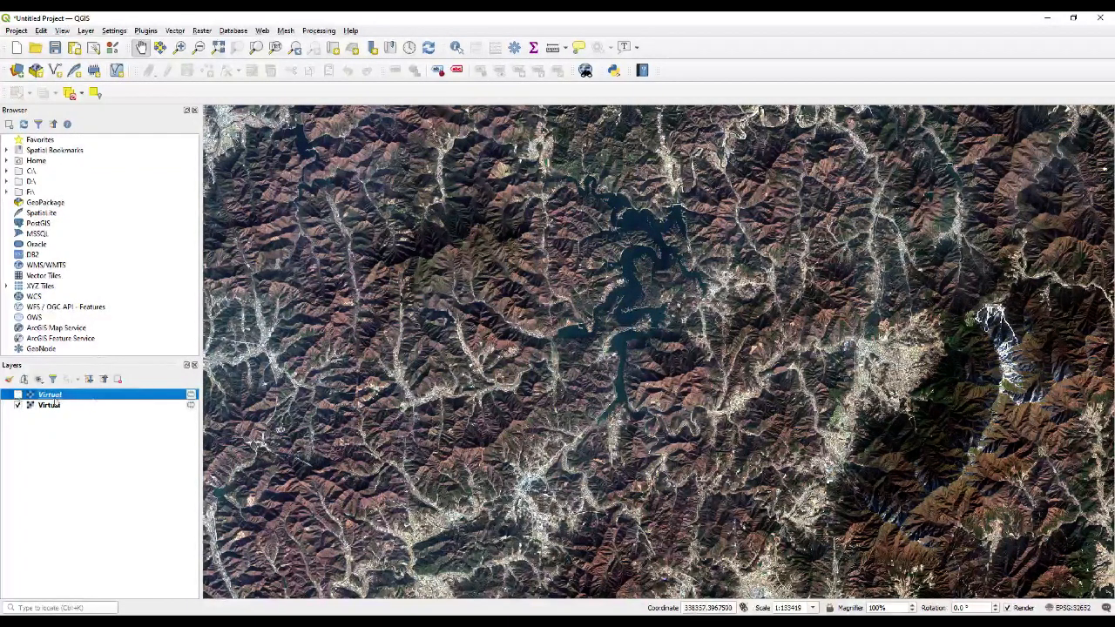
pyautogui.click(19, 397)
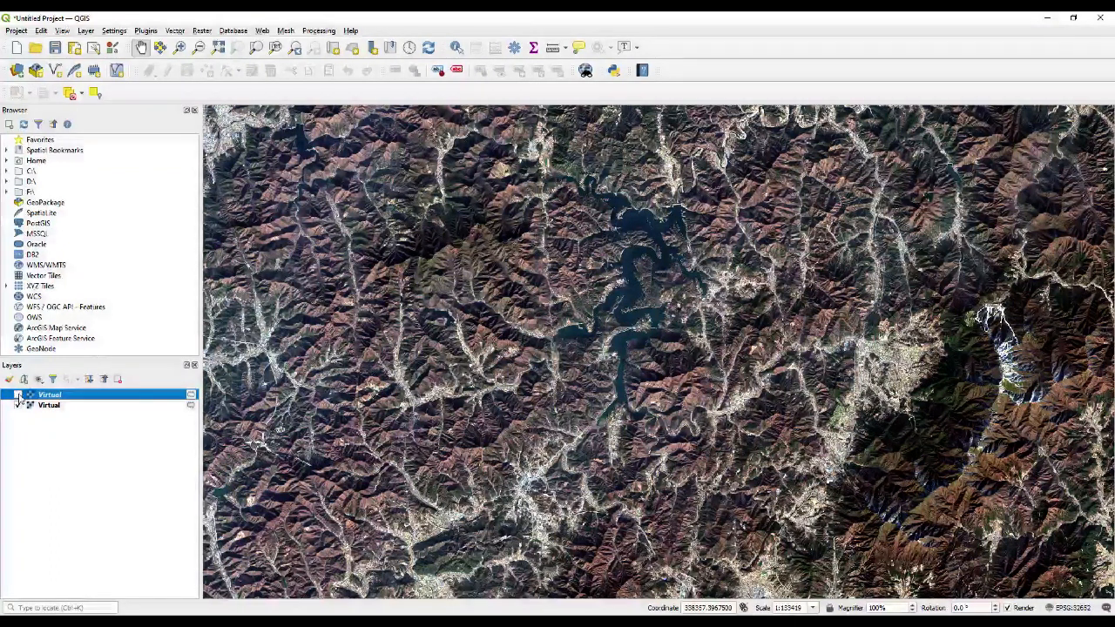
pyautogui.click(18, 396)
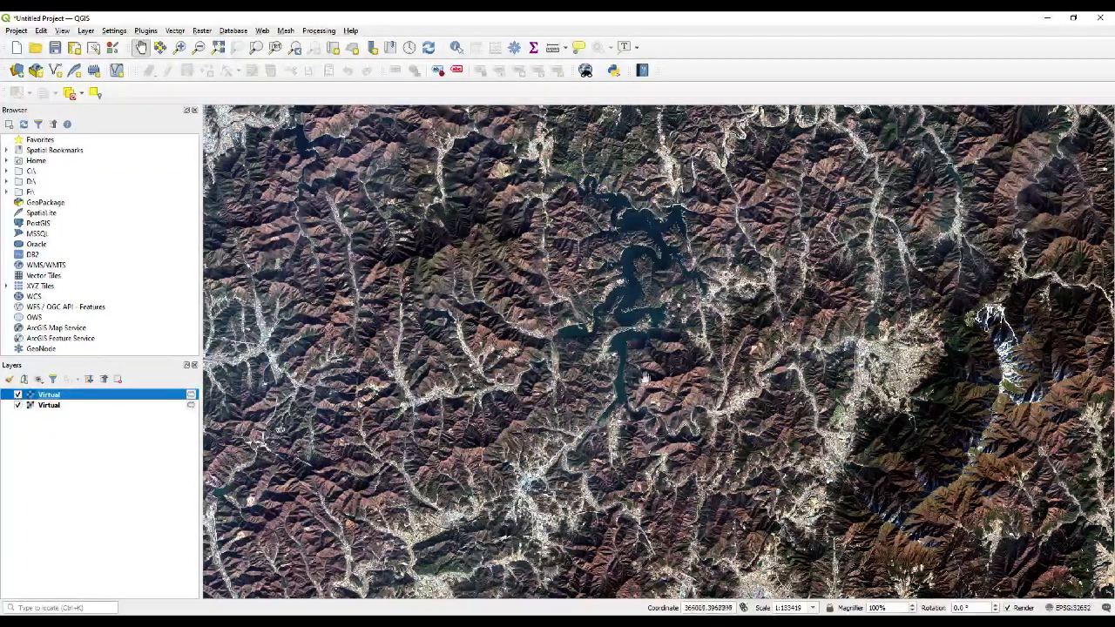
# Identify the pixel values at a point just west of the reservoir and expand the band values of both Virtual layers.
pyautogui.scroll(-1, 721, 424)
pyautogui.moveTo(746, 425); pyautogui.dragTo(844, 385)
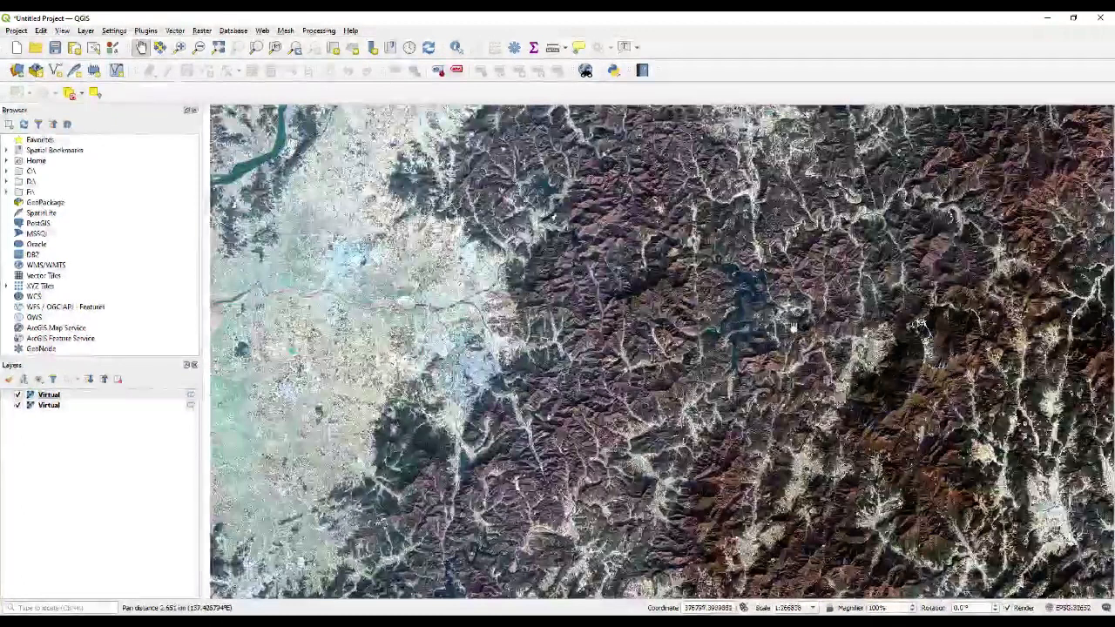
pyautogui.click(454, 49)
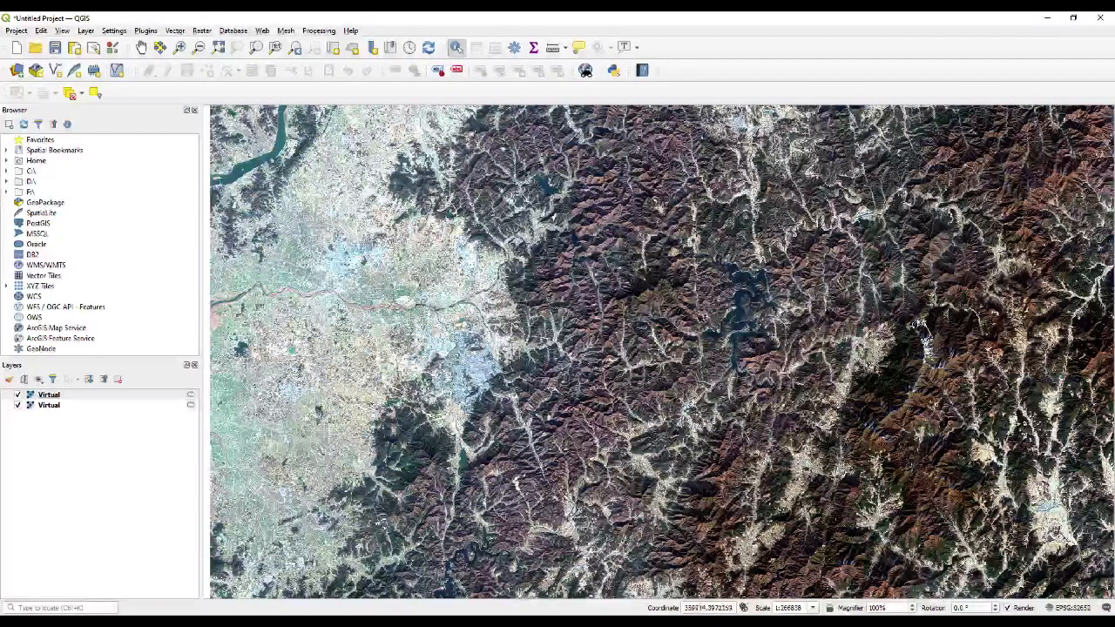
pyautogui.click(714, 316)
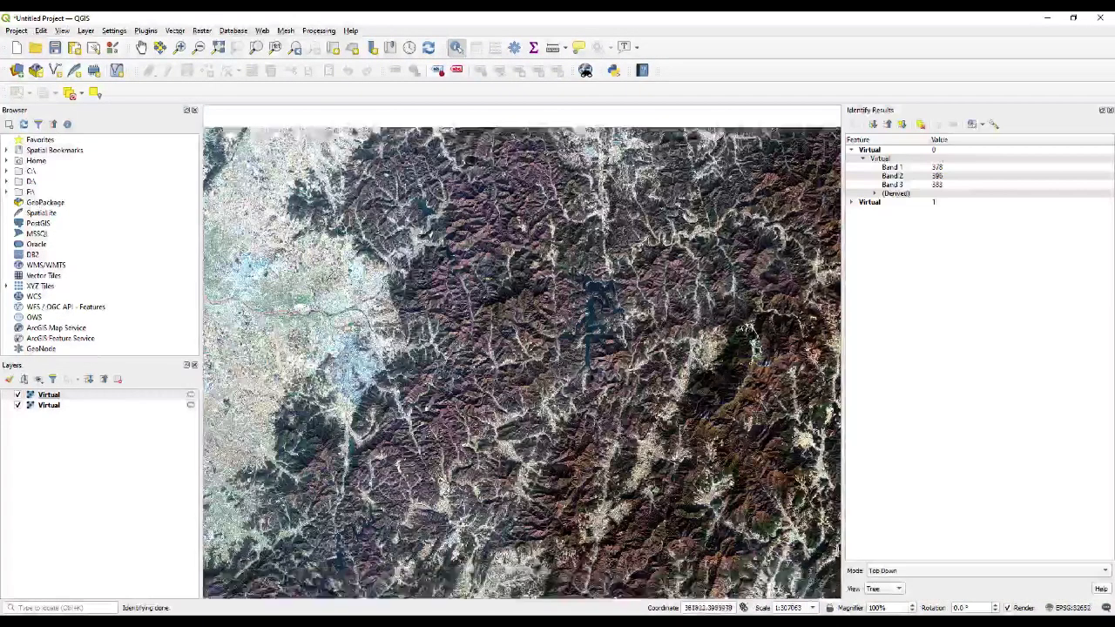
pyautogui.click(853, 202)
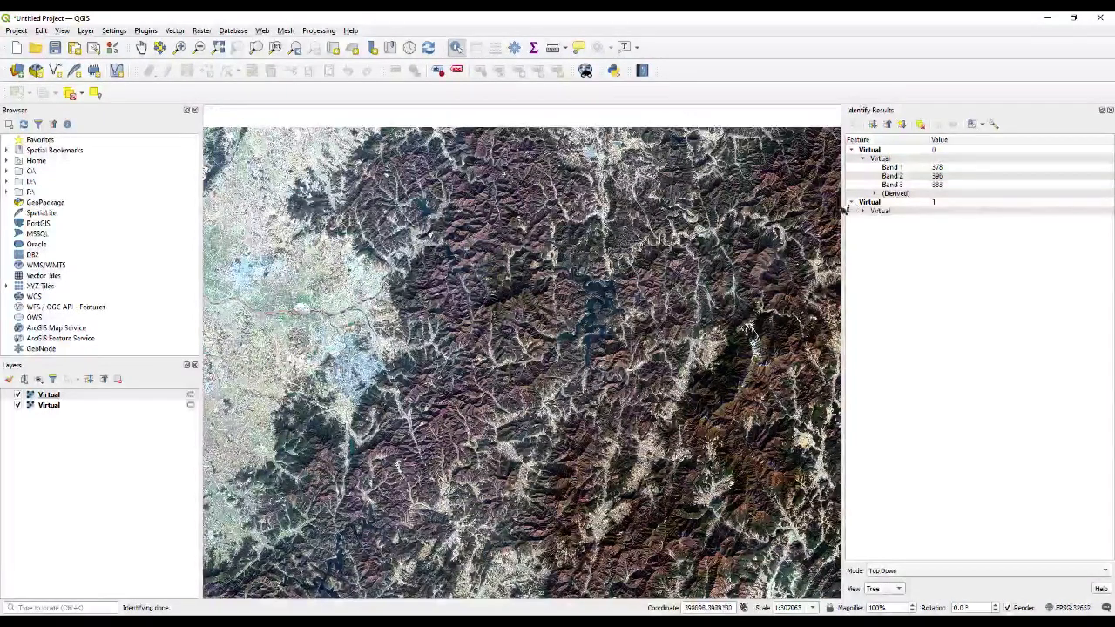
pyautogui.click(861, 210)
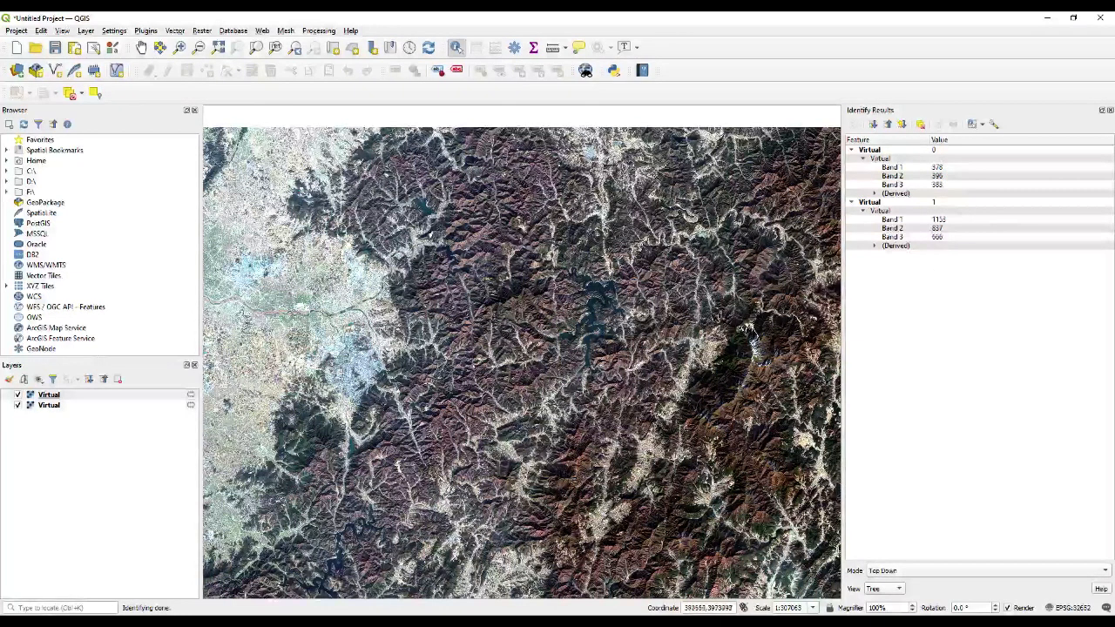
# Identify the pixel values at a closer point in the reservoir's northern part and expand the lower Virtual layer's band values.
pyautogui.scroll(1, 607, 332)
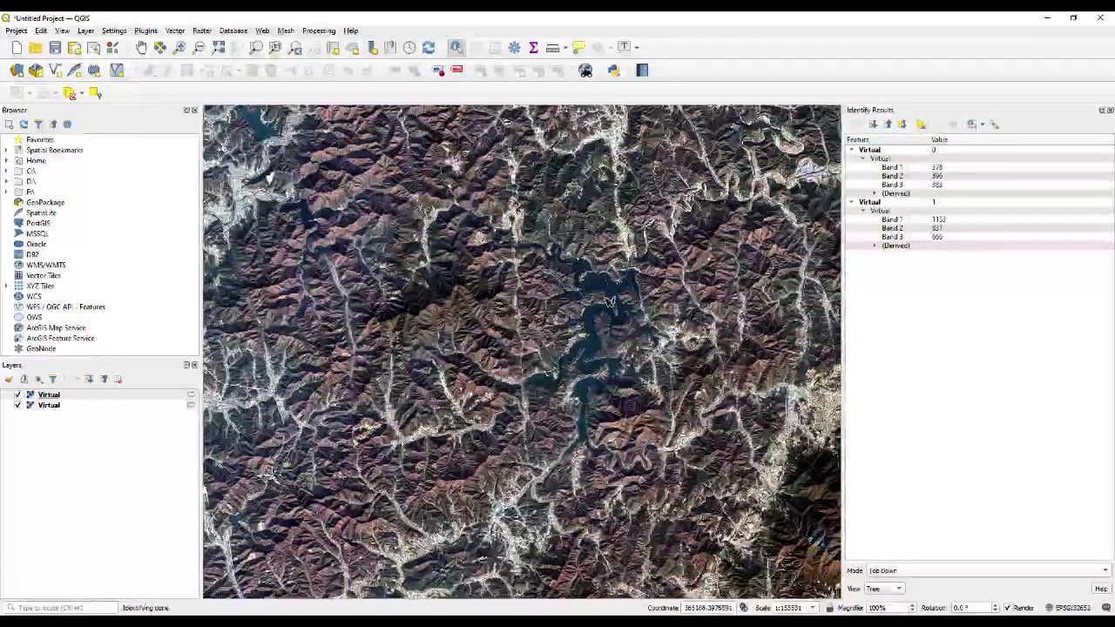
pyautogui.scroll(1, 627, 313)
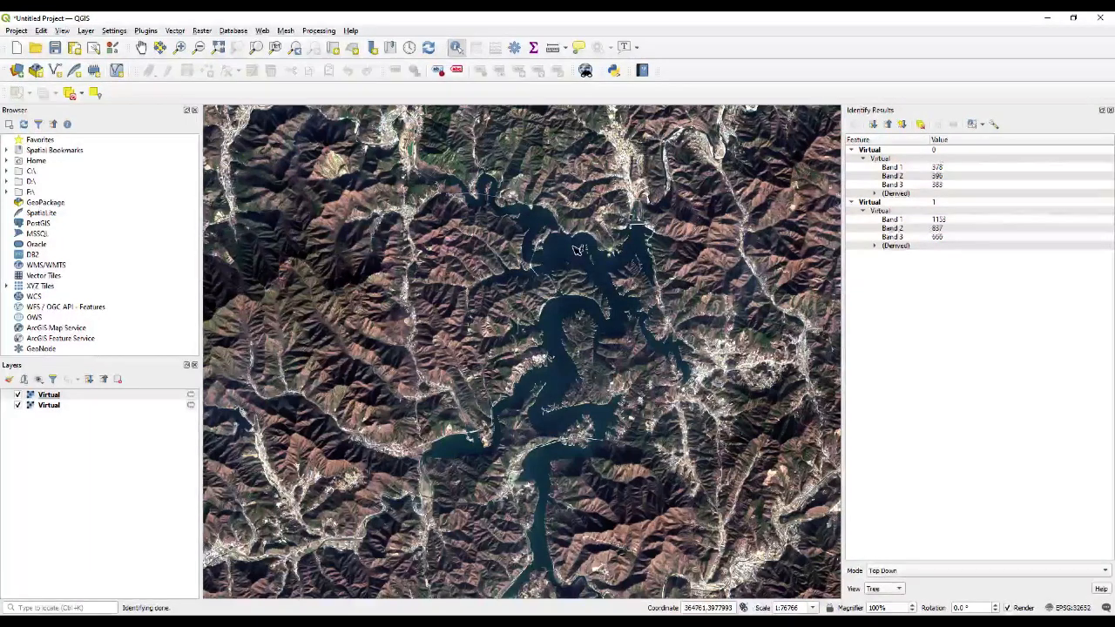
pyautogui.click(634, 290)
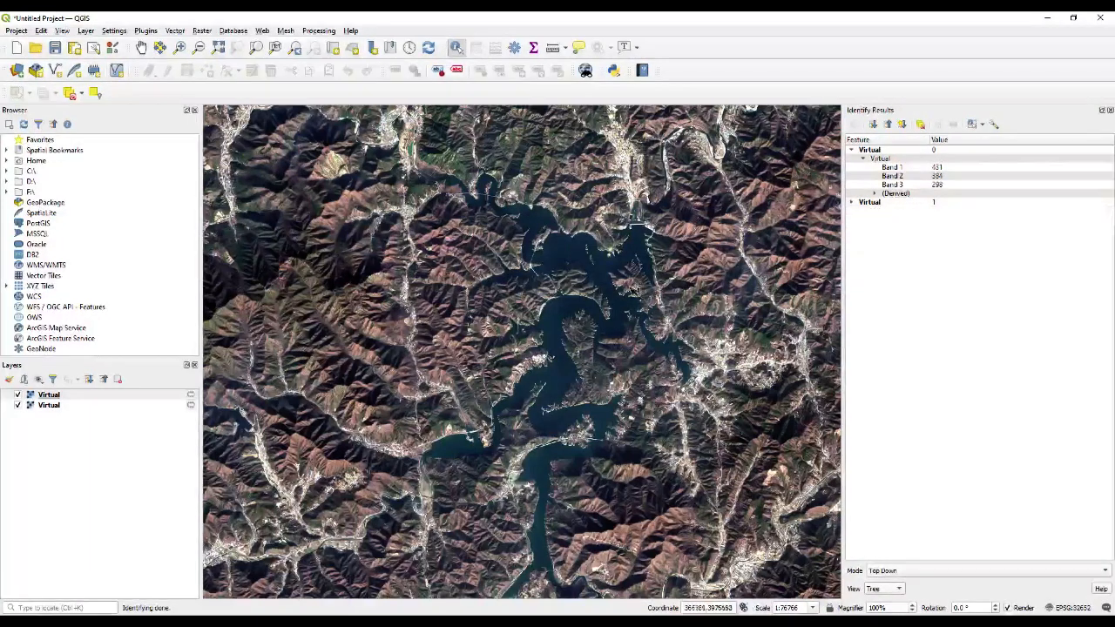
pyautogui.click(851, 202)
pyautogui.click(863, 210)
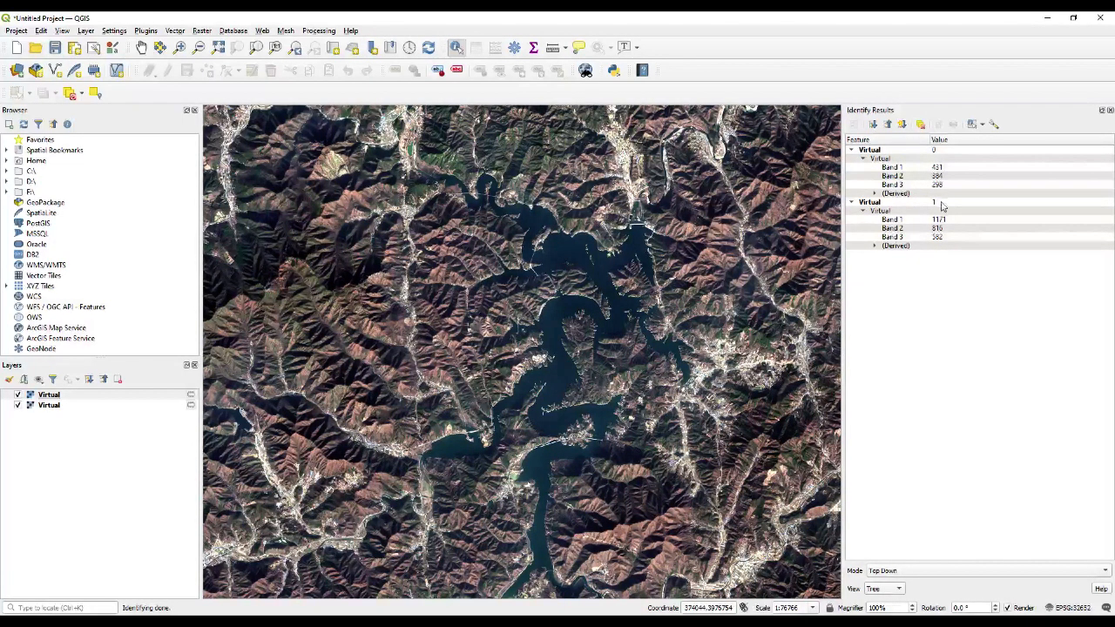
pyautogui.scroll(-1, 499, 314)
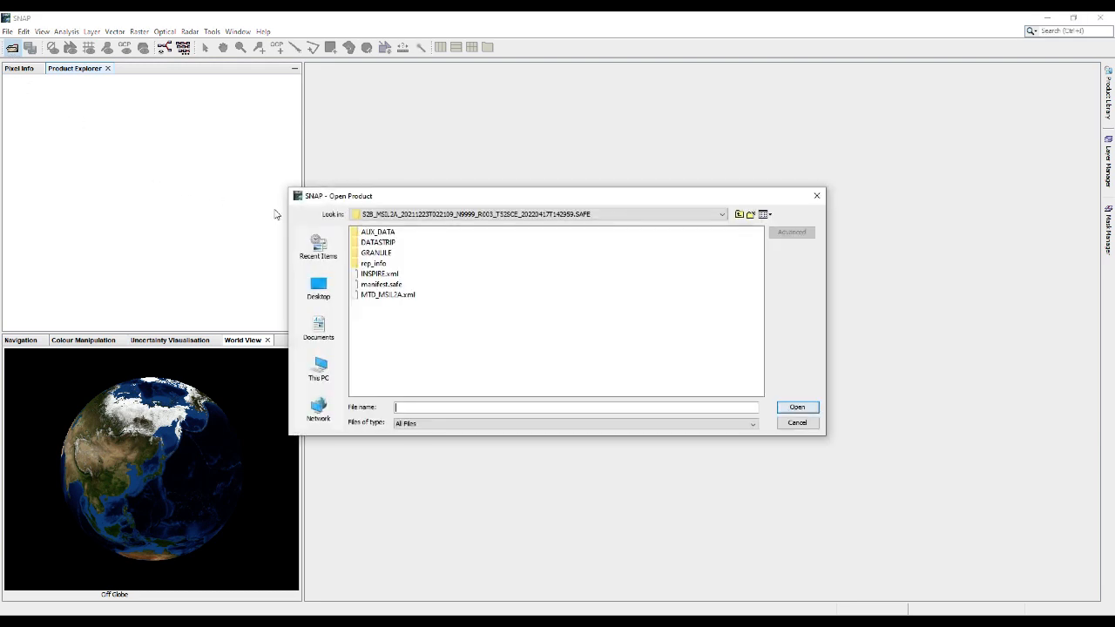
# In SNAP, open the Level-1C product from MTD_MSIL1C.xml in the S2B_MSIL1C SAFE folder and select it.
pyautogui.click(738, 214)
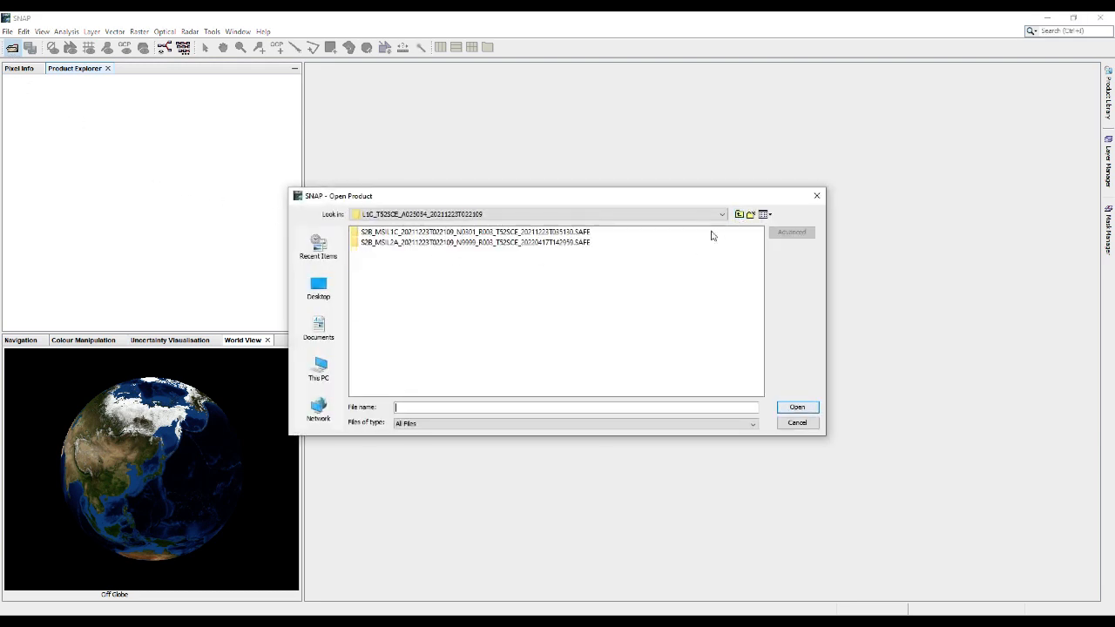
pyautogui.click(415, 233)
pyautogui.press('Return')
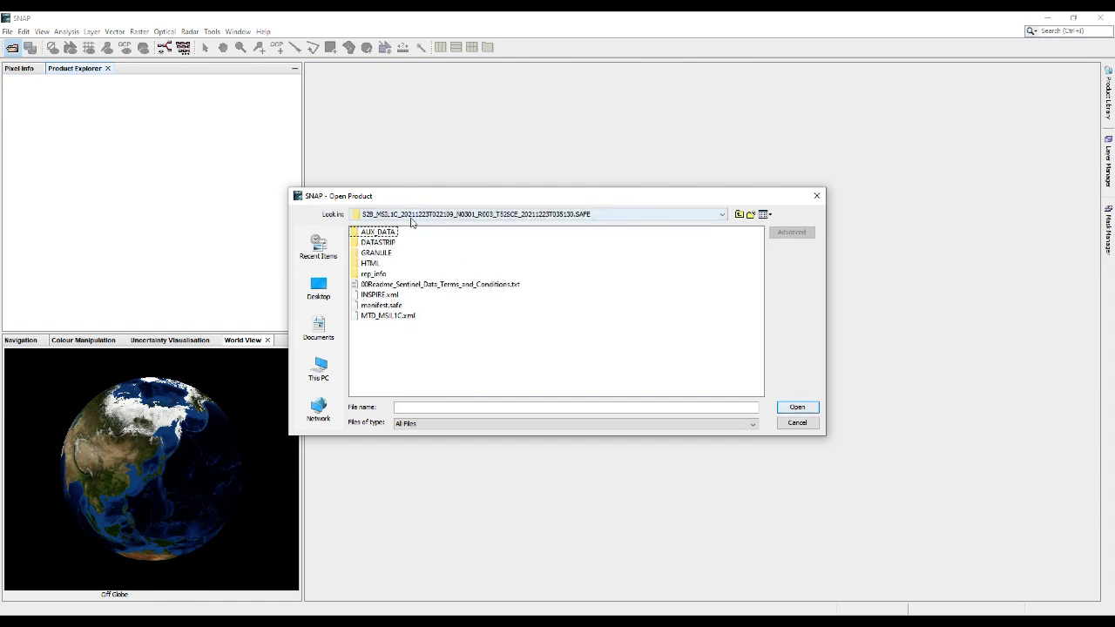
pyautogui.click(389, 317)
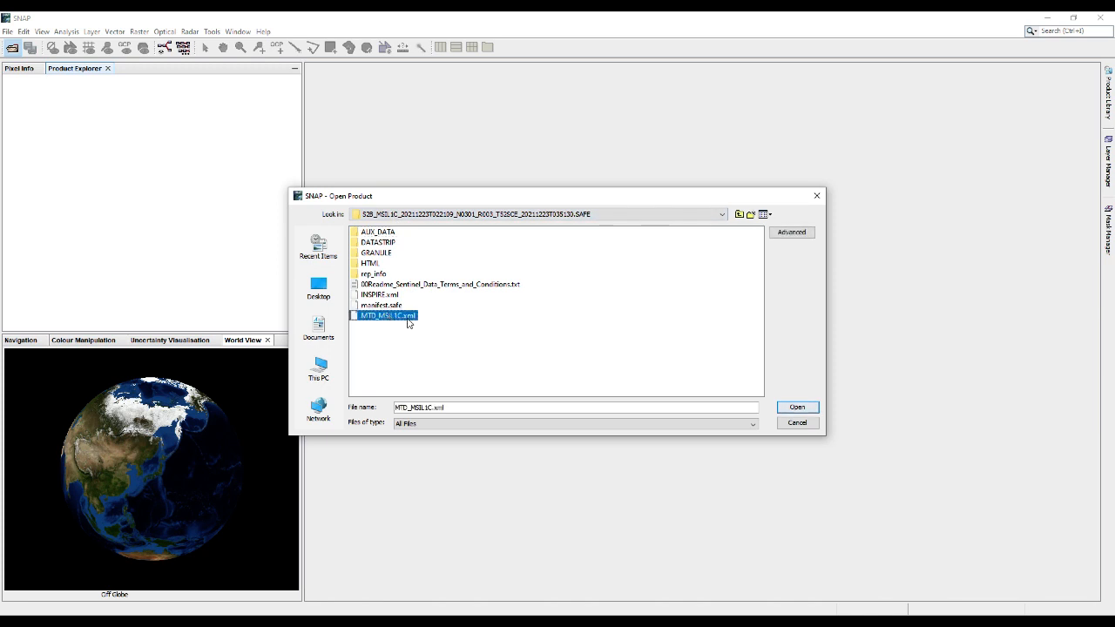
pyautogui.click(408, 316)
pyautogui.doubleClick(355, 319)
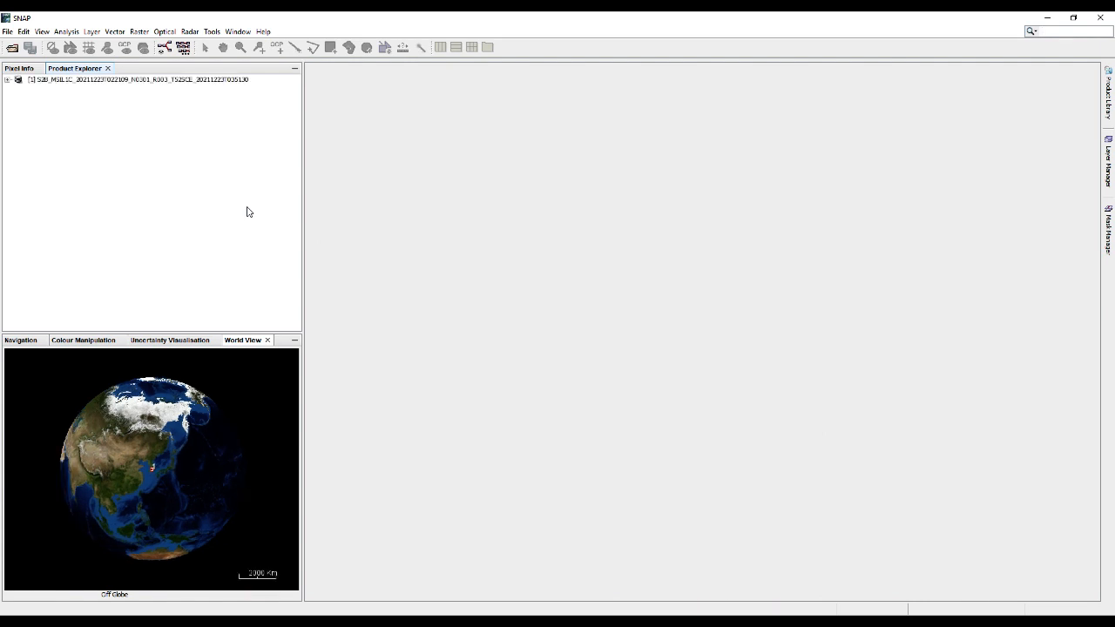
pyautogui.click(167, 80)
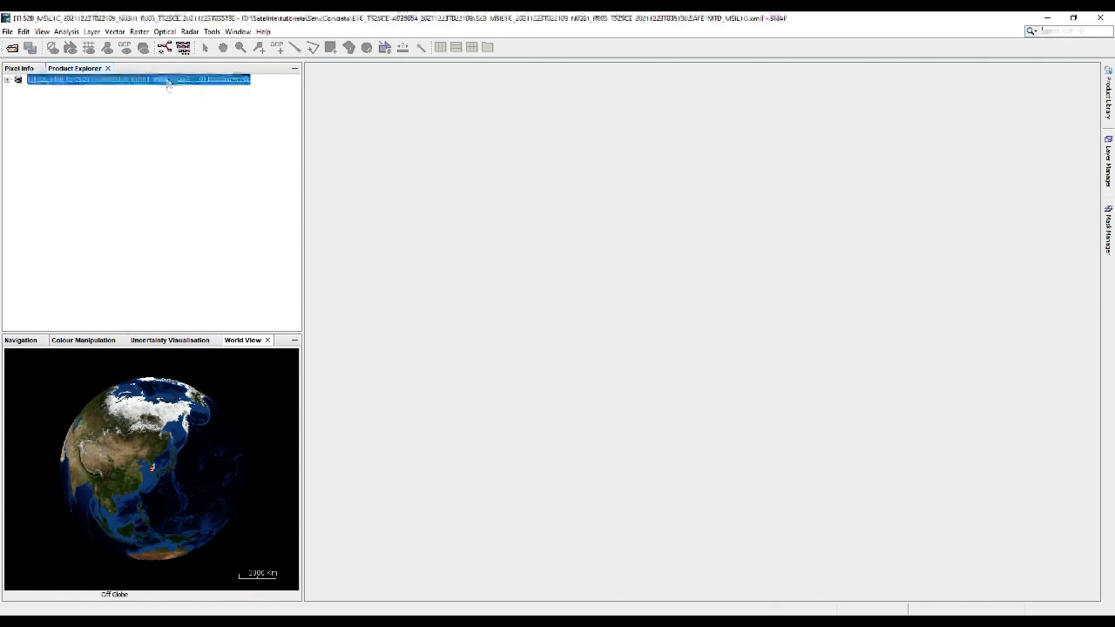
# Open the Level-2A product from MTD_MSIL2A.xml in the S2B_MSIL2A SAFE folder and select it.
pyautogui.click(13, 48)
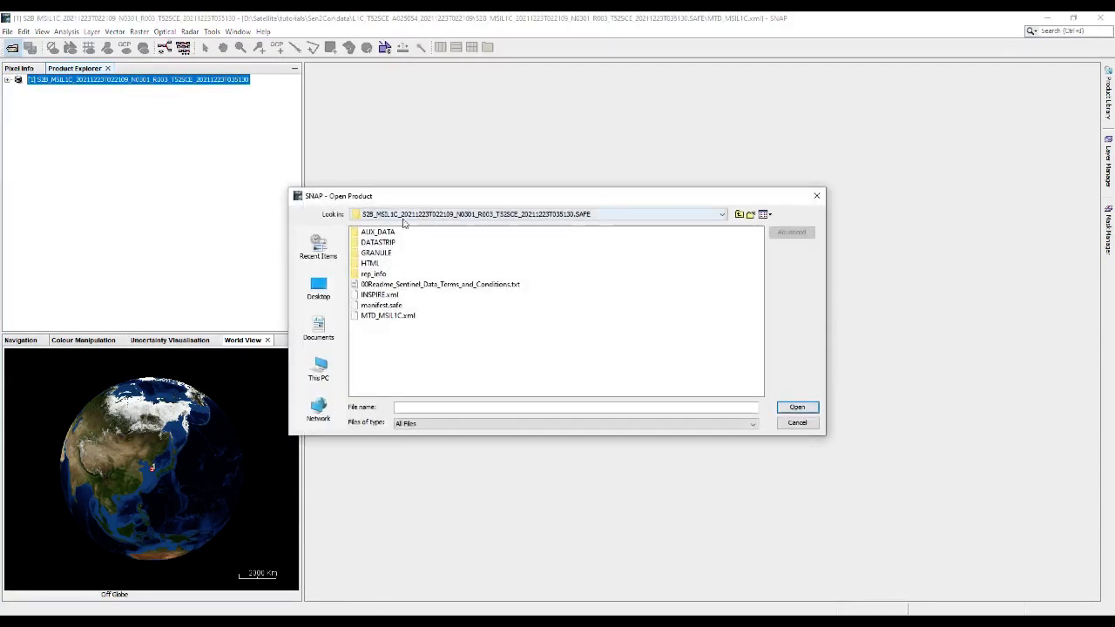
pyautogui.click(741, 214)
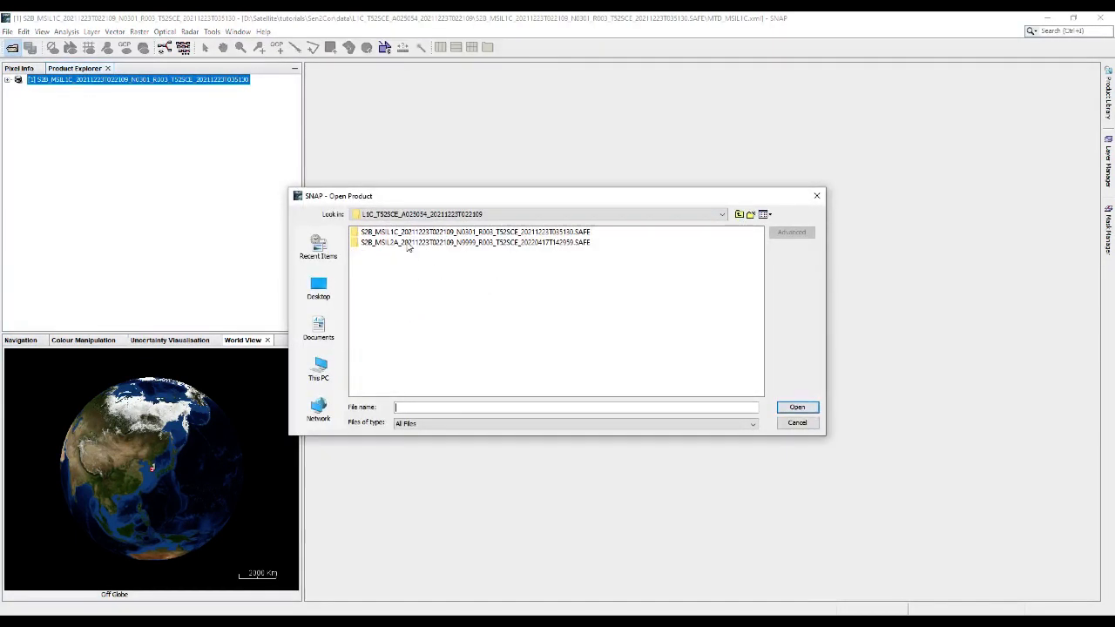
pyautogui.click(409, 243)
pyautogui.press('Return')
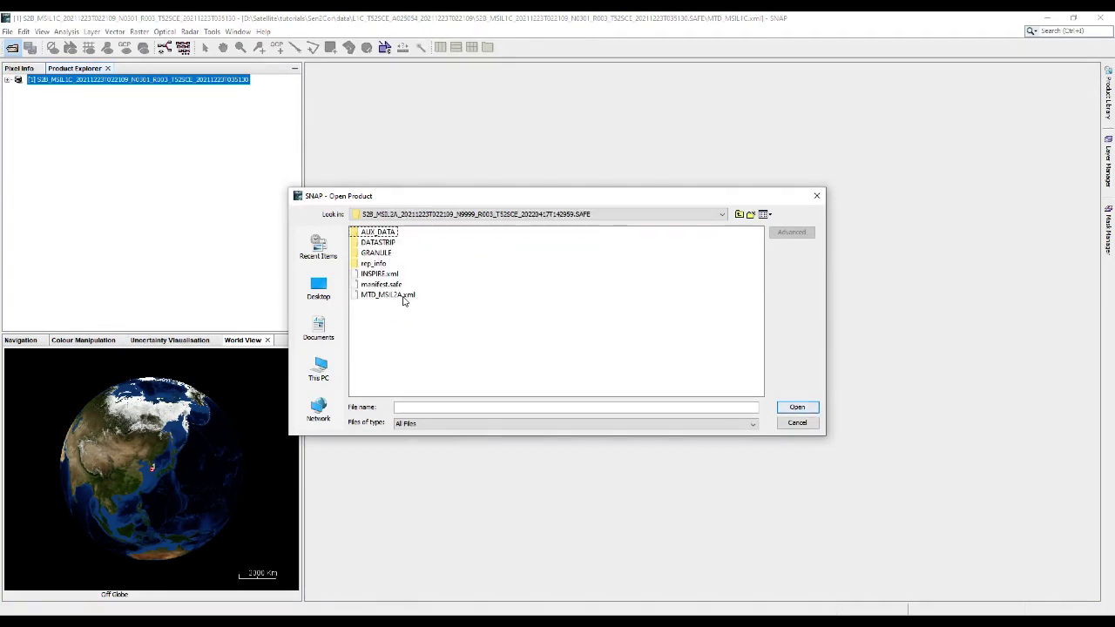
pyautogui.doubleClick(403, 298)
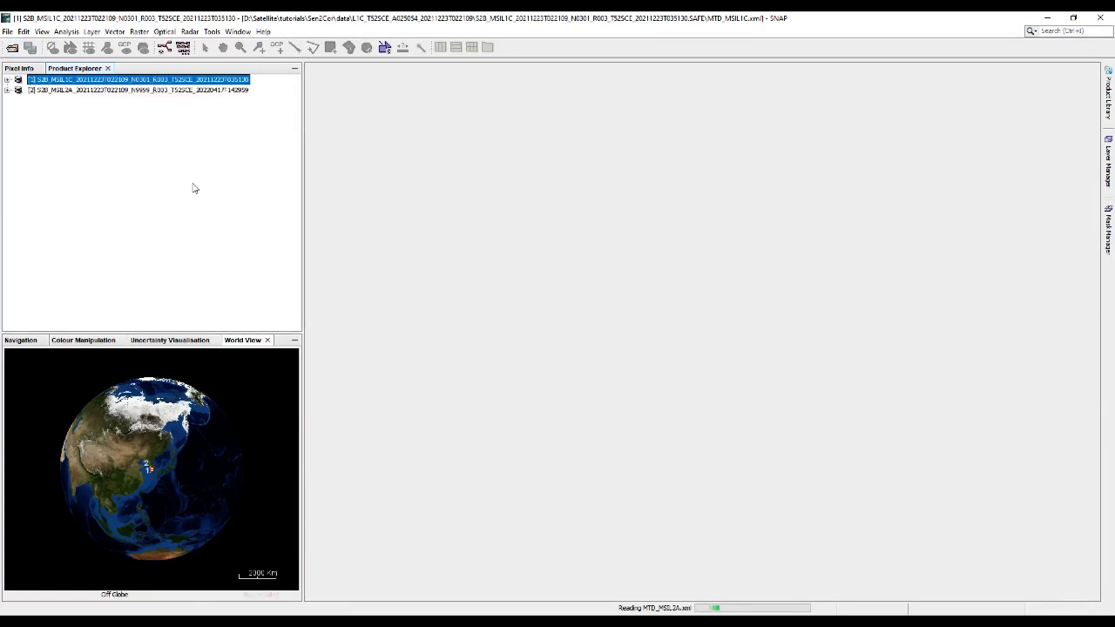
pyautogui.click(171, 90)
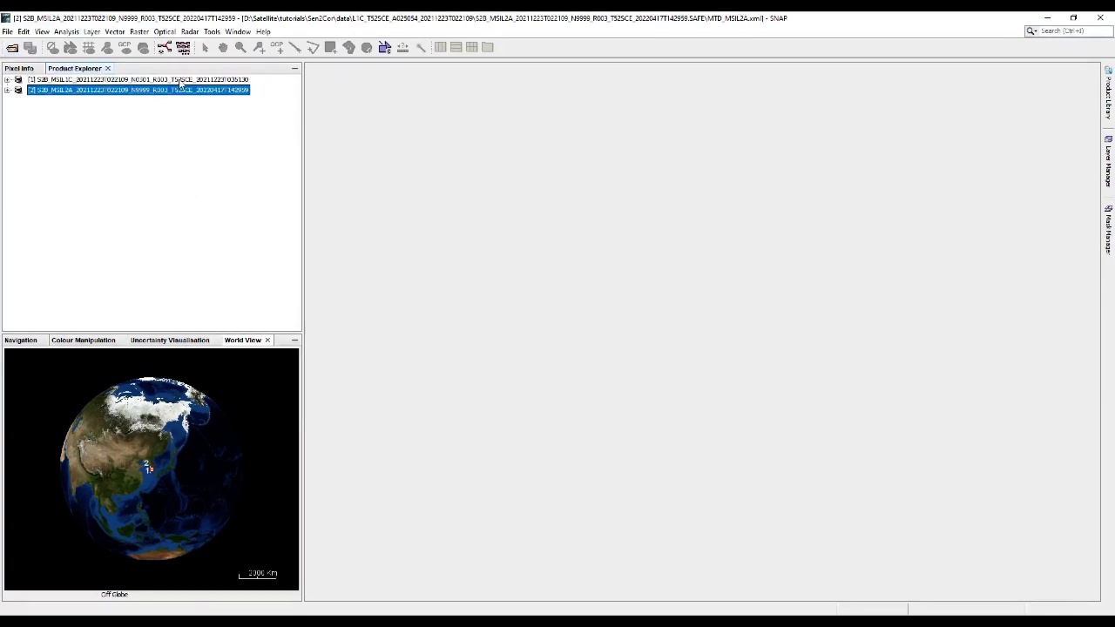
# Open an RGB image of the Level-1C product with the Sentinel 2 MSI Natural Colors profile, using B4, B3 and B2.
pyautogui.click(180, 80)
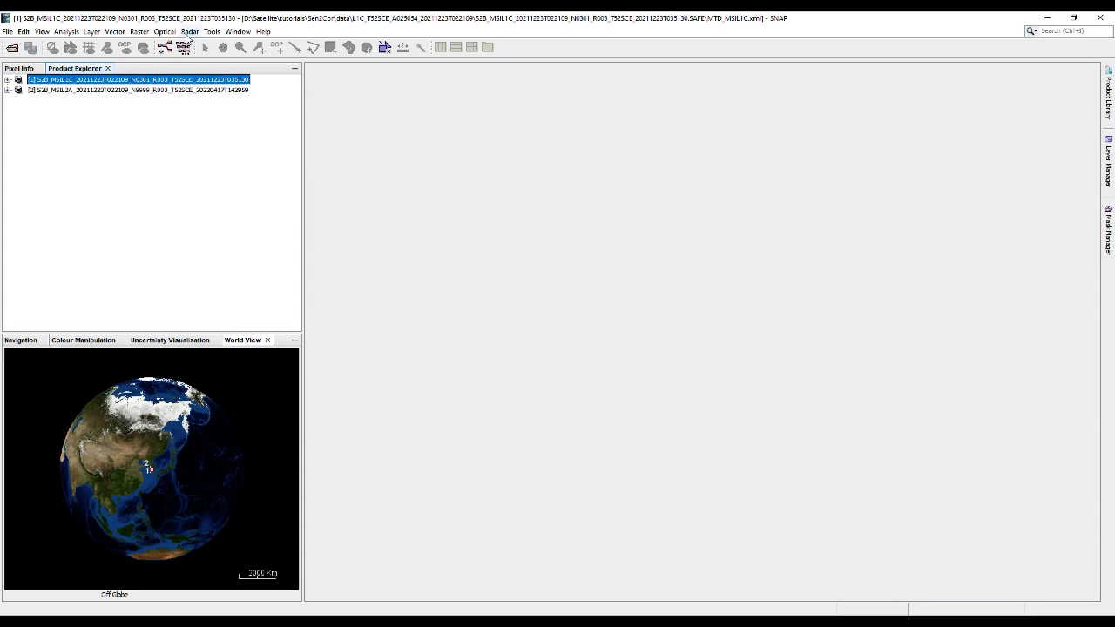
pyautogui.click(235, 33)
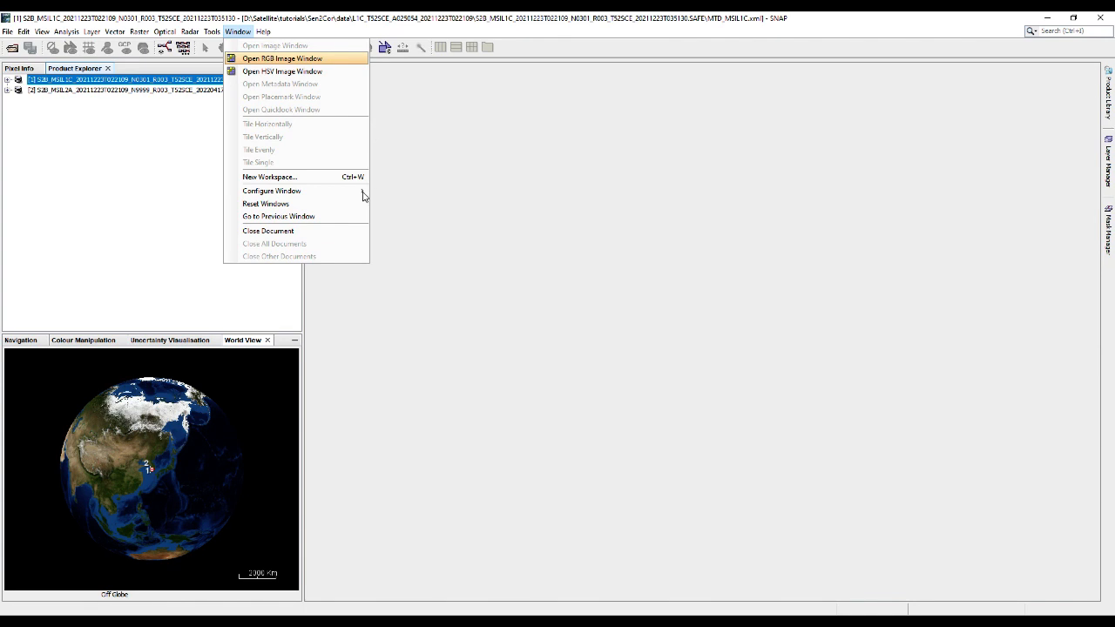
pyautogui.press('Return')
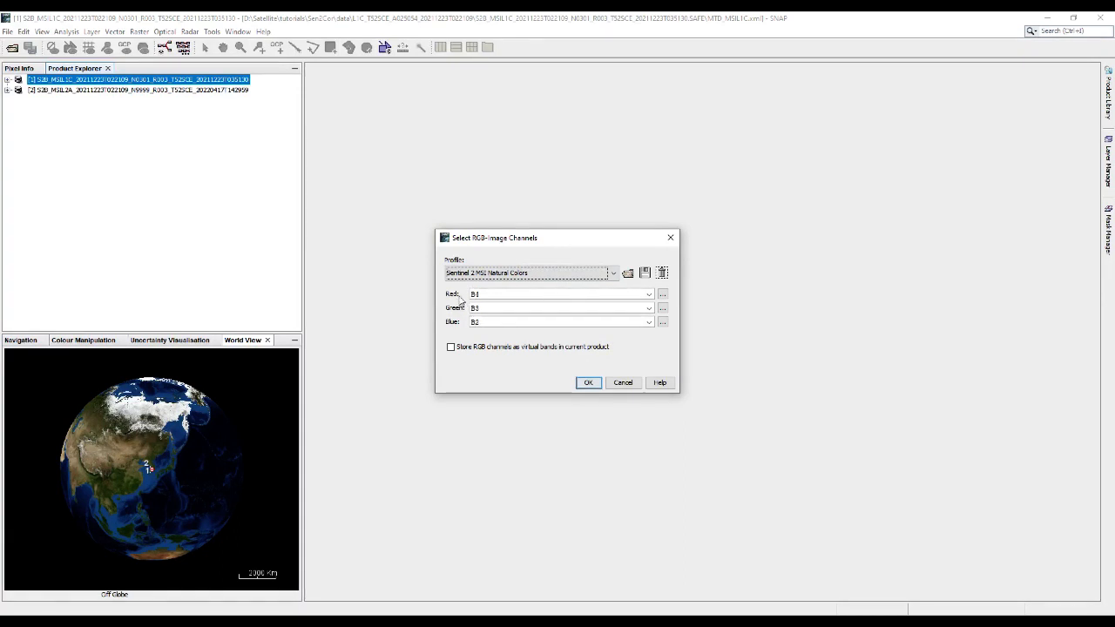
pyautogui.click(579, 385)
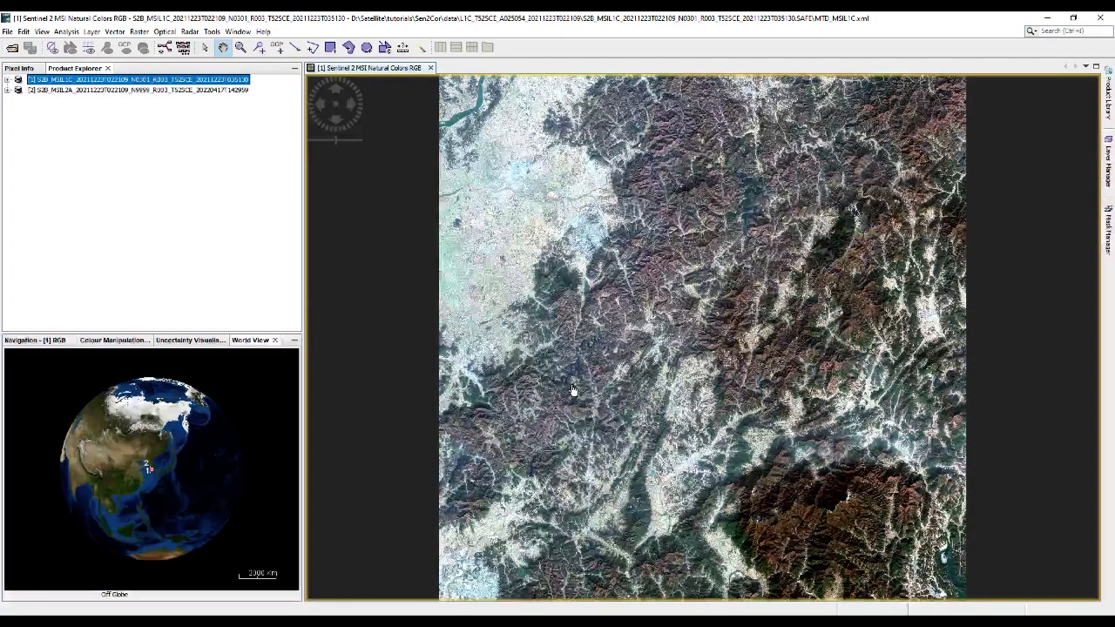
pyautogui.click(573, 389)
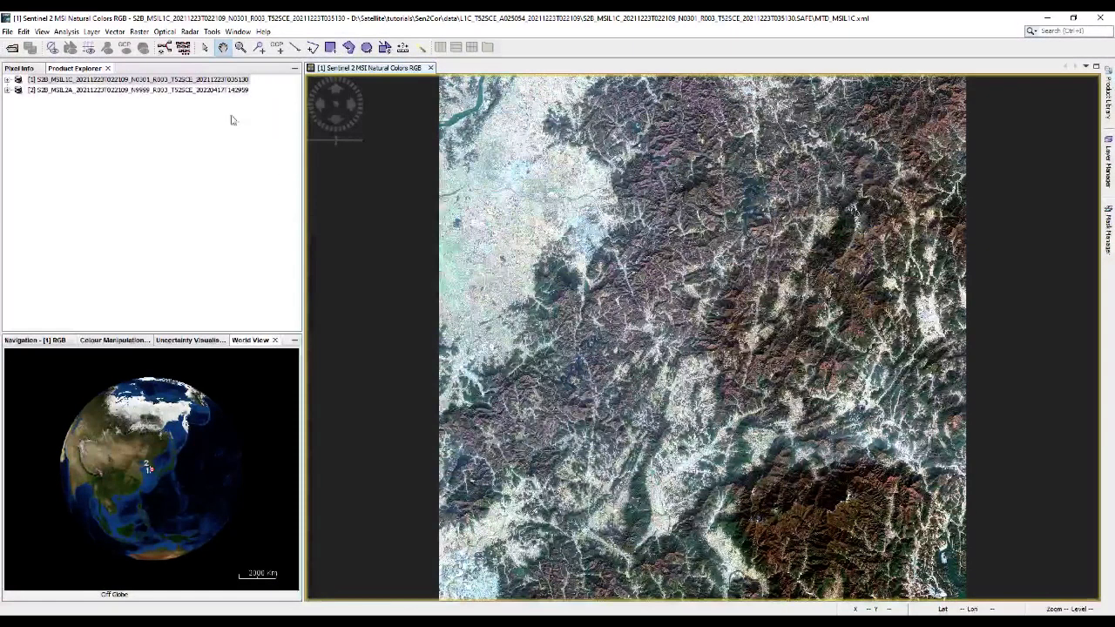
# Open an RGB image of the Level-2A product with the Sentinel 2 MSI Natural Colors profile, using B4, B3 and B2.
pyautogui.click(217, 91)
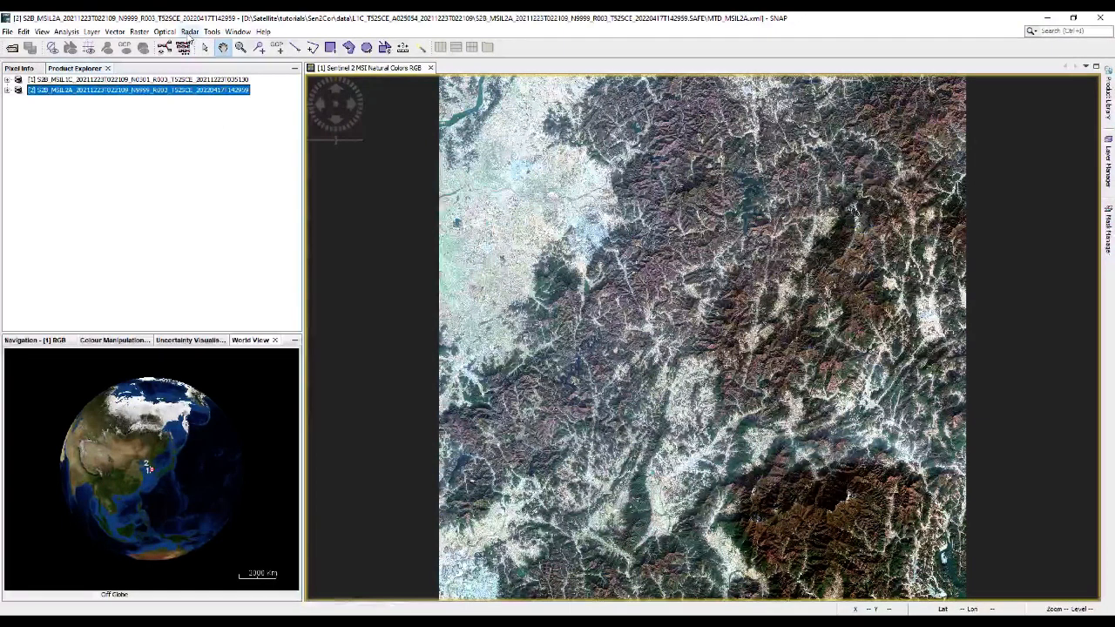
pyautogui.click(240, 32)
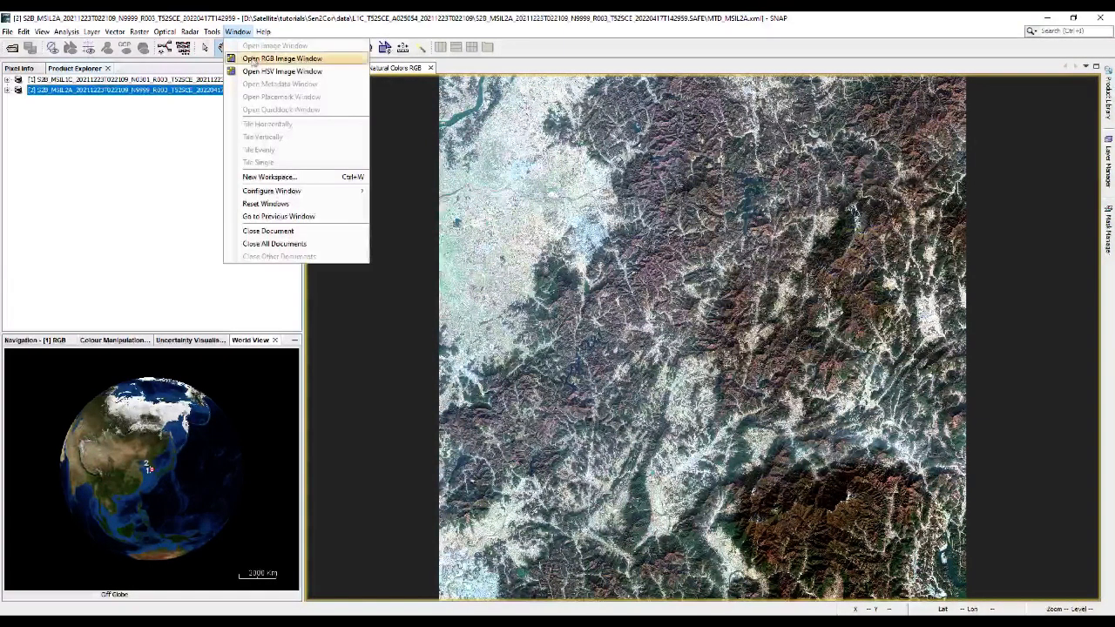
pyautogui.click(254, 58)
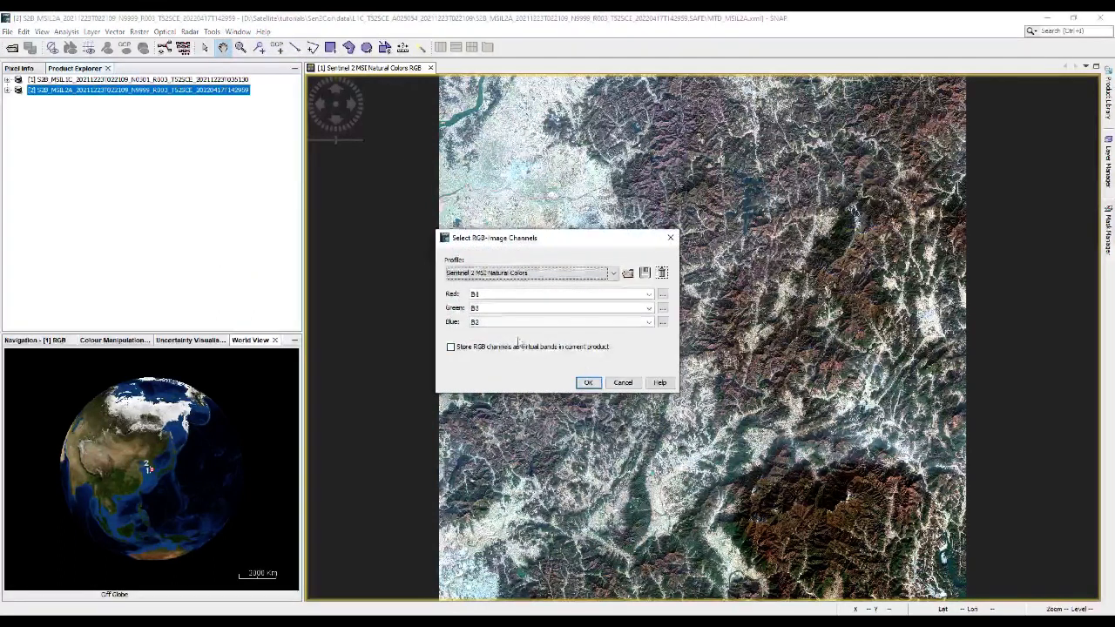
pyautogui.click(586, 384)
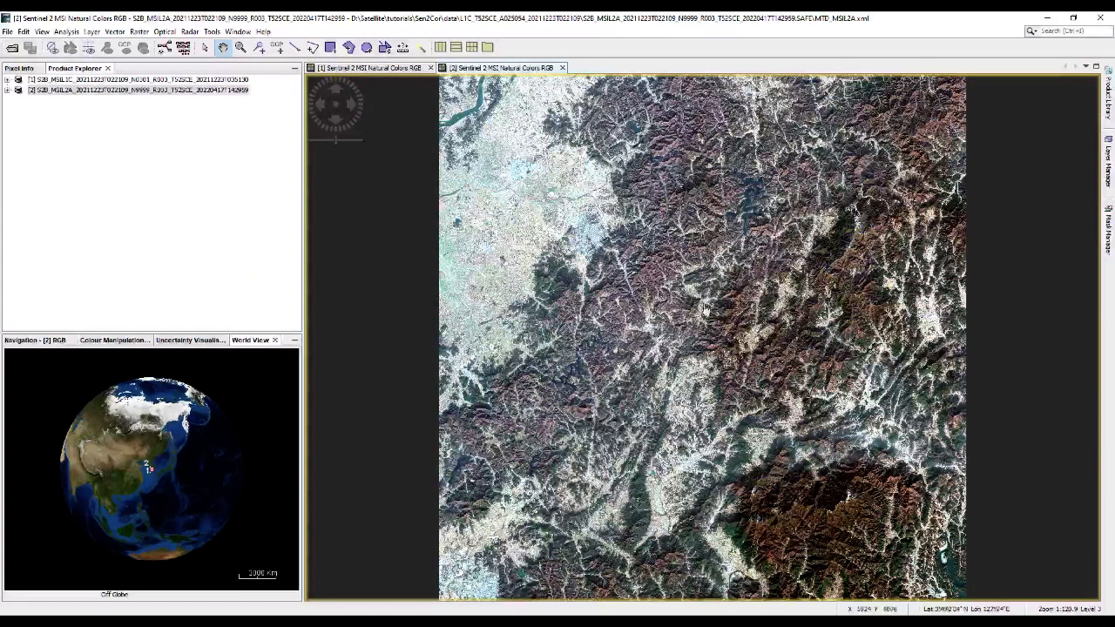
# Compare the Level-1C and Level-2A natural-colour images by switching between their views.
pyautogui.click(394, 69)
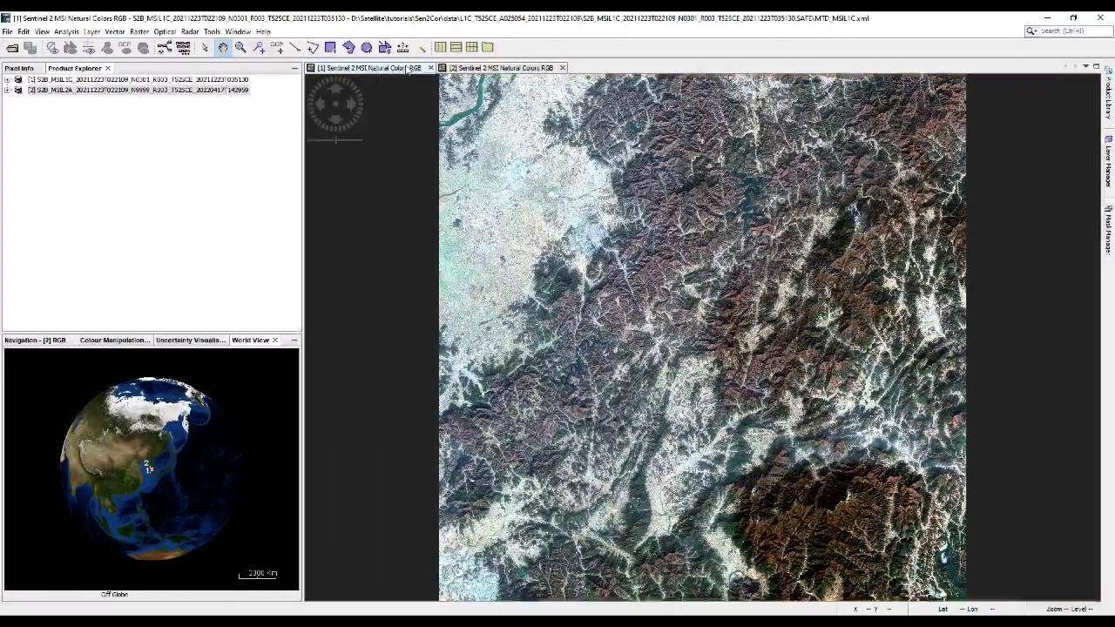
pyautogui.click(479, 70)
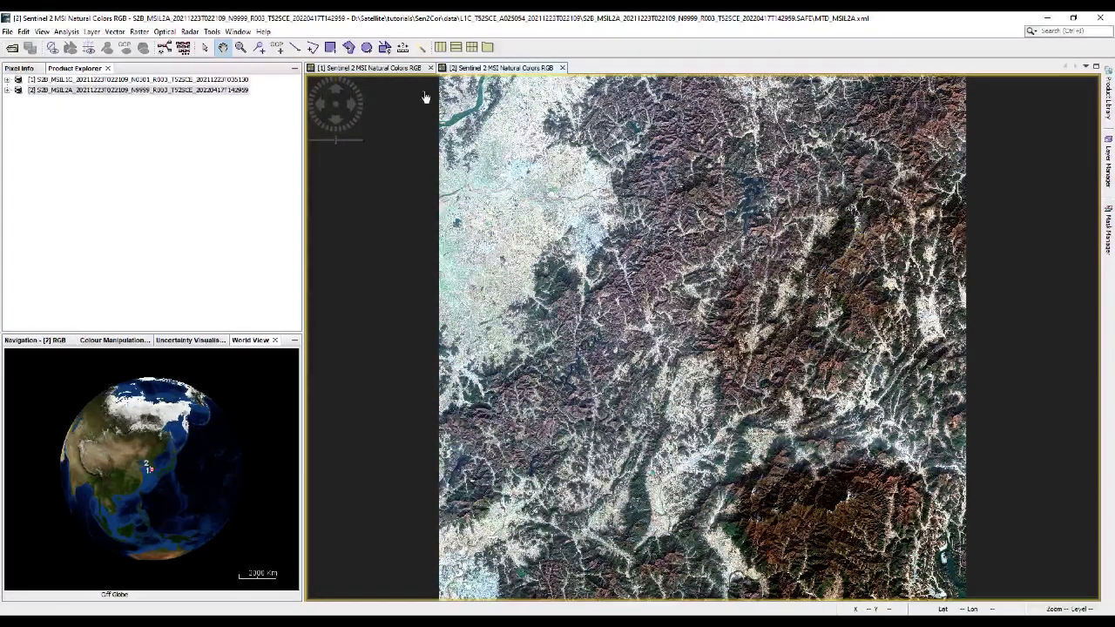
pyautogui.click(390, 70)
pyautogui.click(478, 70)
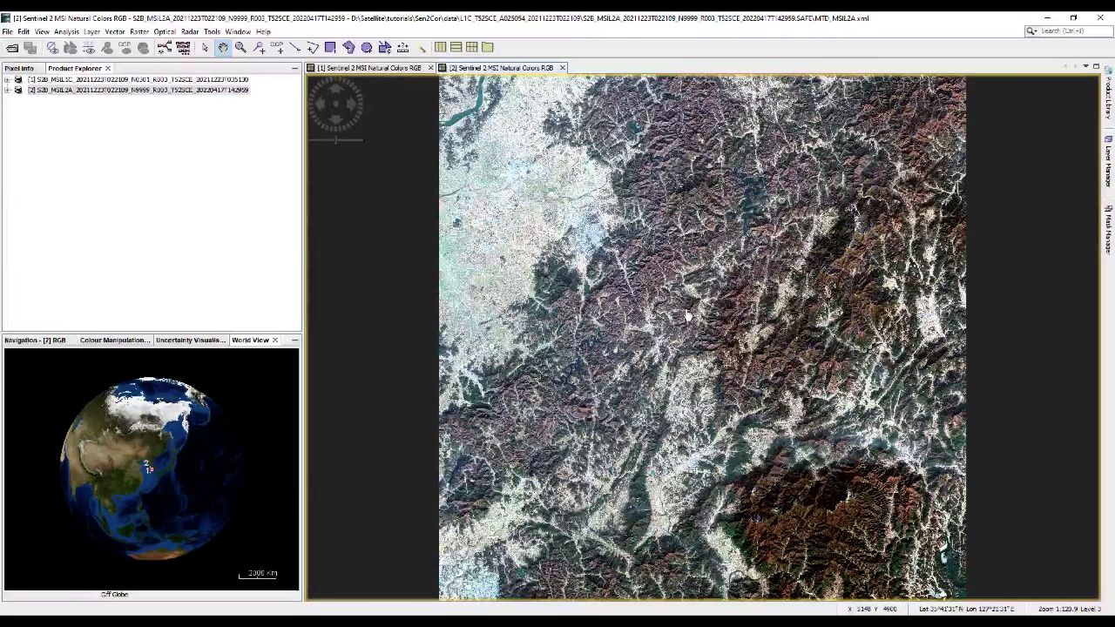
# Check that image views are synchronised and tile the two RGB images horizontally, side by side.
pyautogui.click(42, 32)
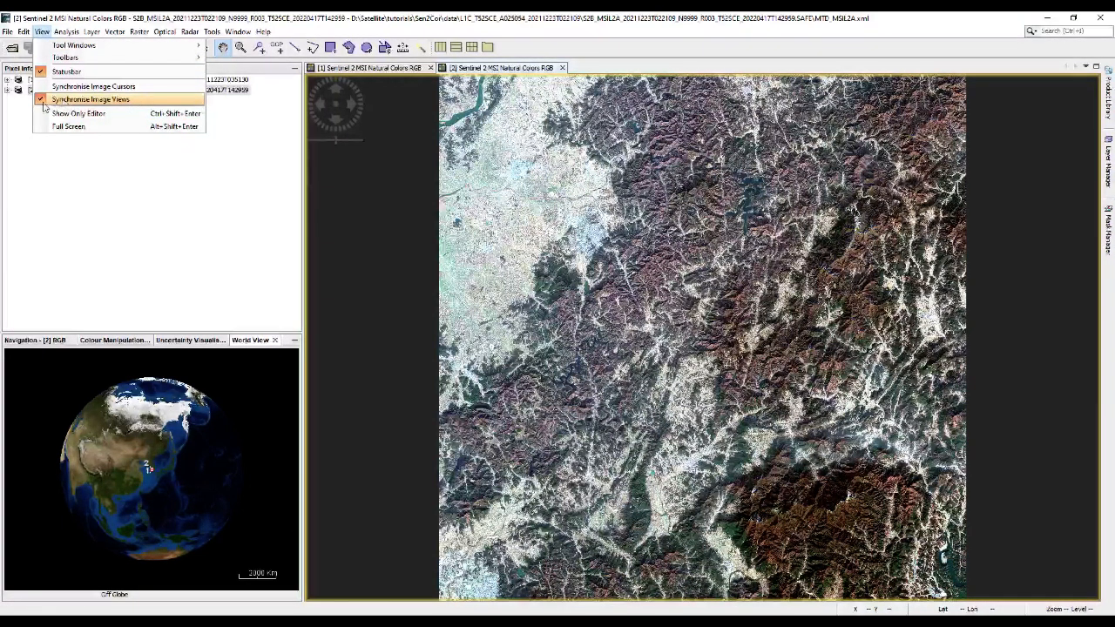
pyautogui.click(238, 32)
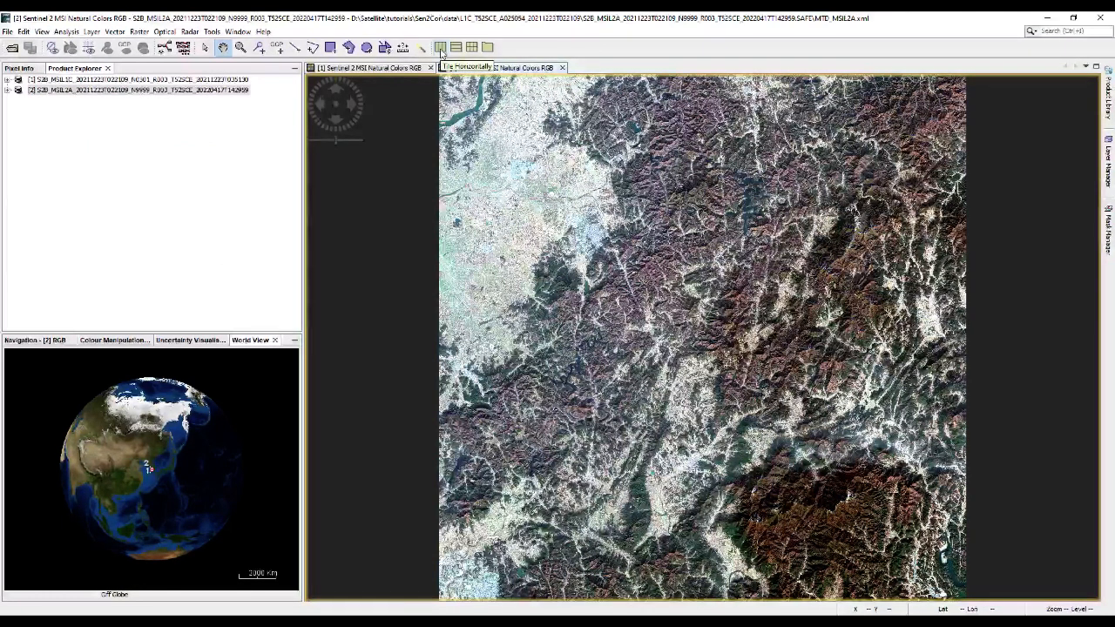
pyautogui.click(441, 48)
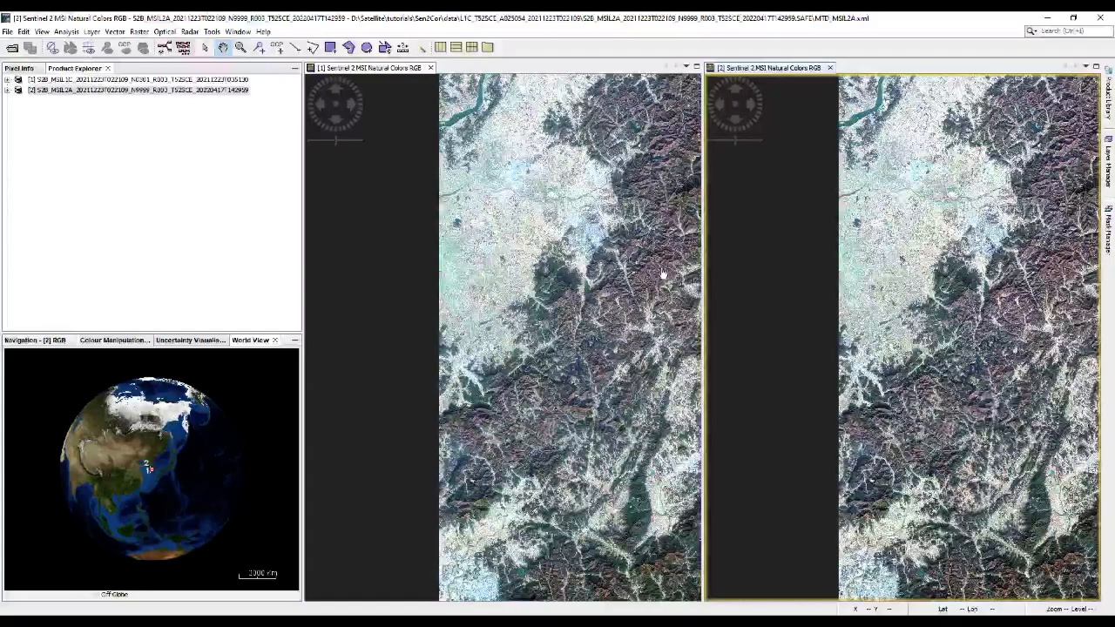
# Compare the tiled Level-1C and Level-2A images at several scales around the reservoir and the mountain valleys south of it.
pyautogui.moveTo(1010, 304); pyautogui.dragTo(895, 341)
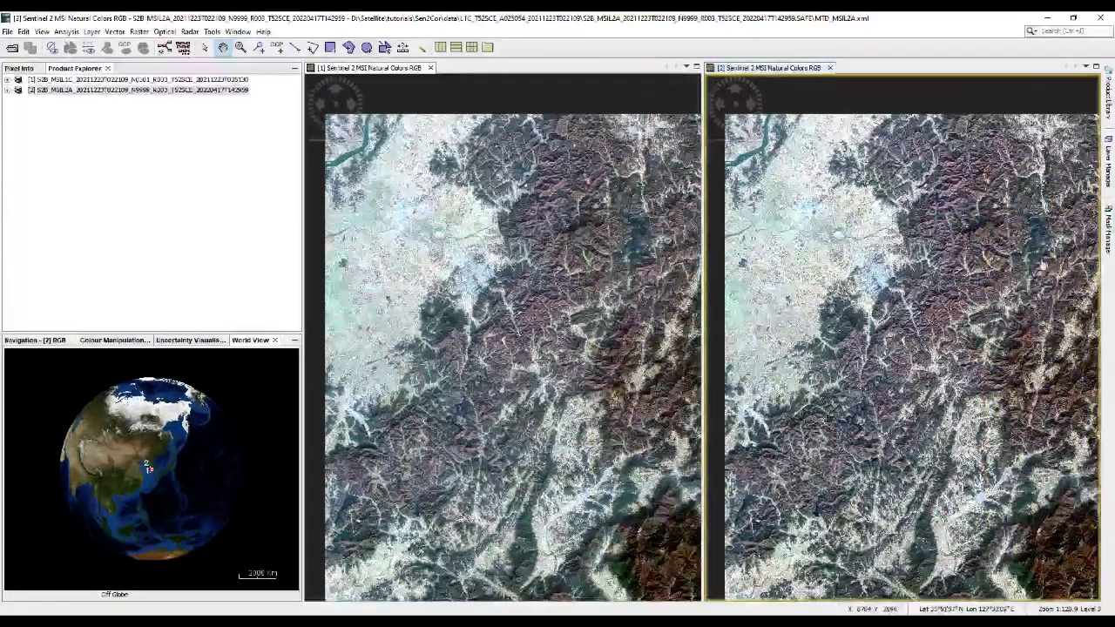
pyautogui.moveTo(1049, 262); pyautogui.dragTo(981, 282)
pyautogui.scroll(4, 980, 281)
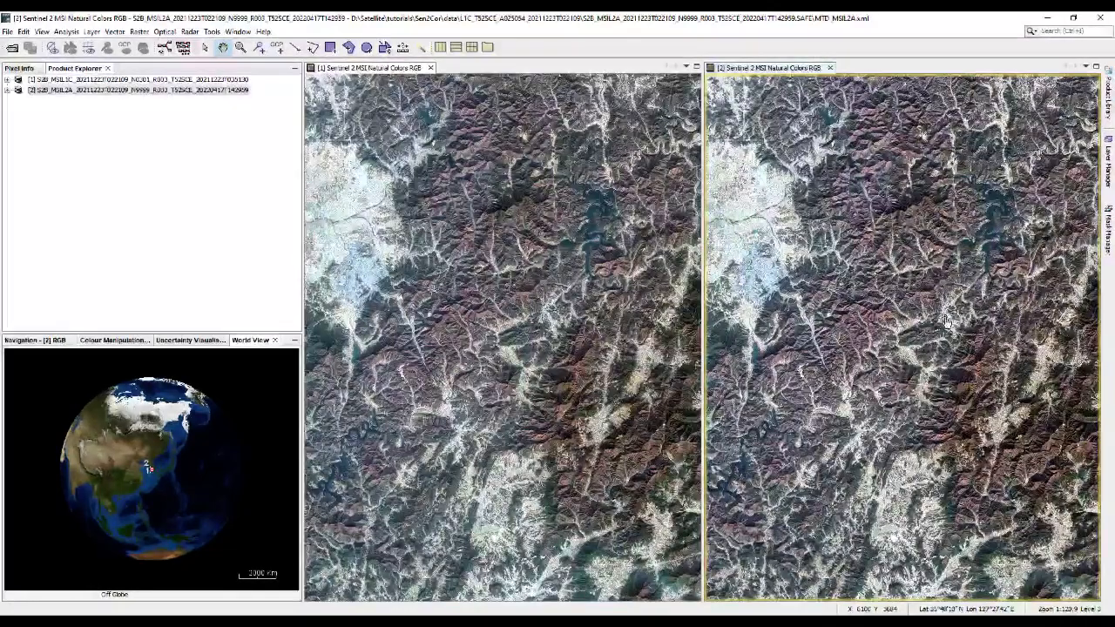
pyautogui.scroll(1, 947, 323)
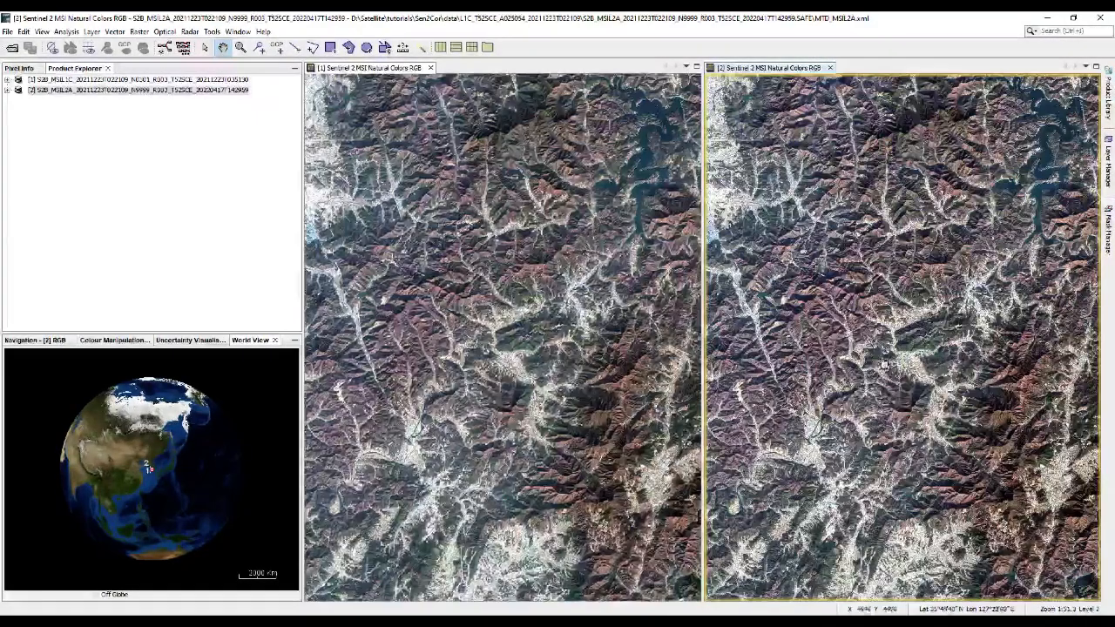
pyautogui.scroll(2, 879, 362)
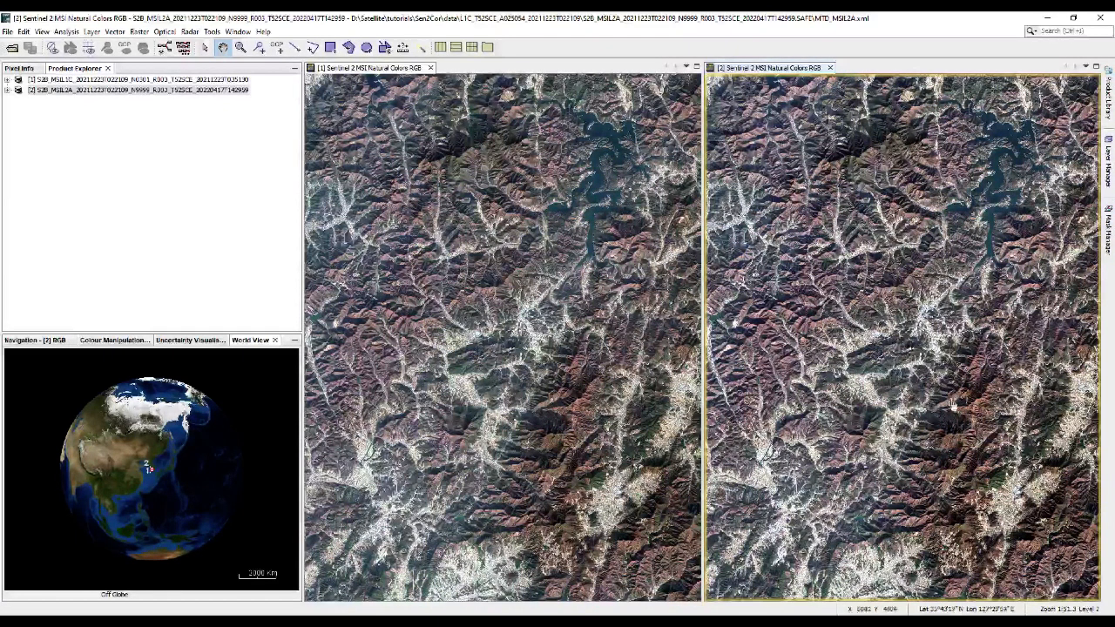
pyautogui.scroll(2, 954, 356)
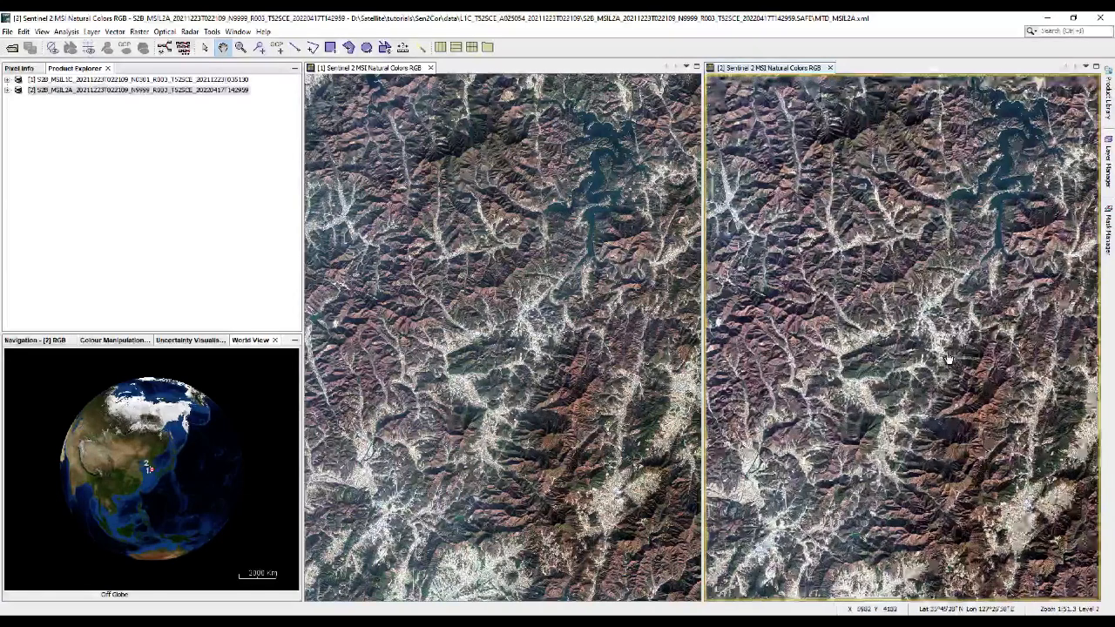
pyautogui.scroll(3, 949, 358)
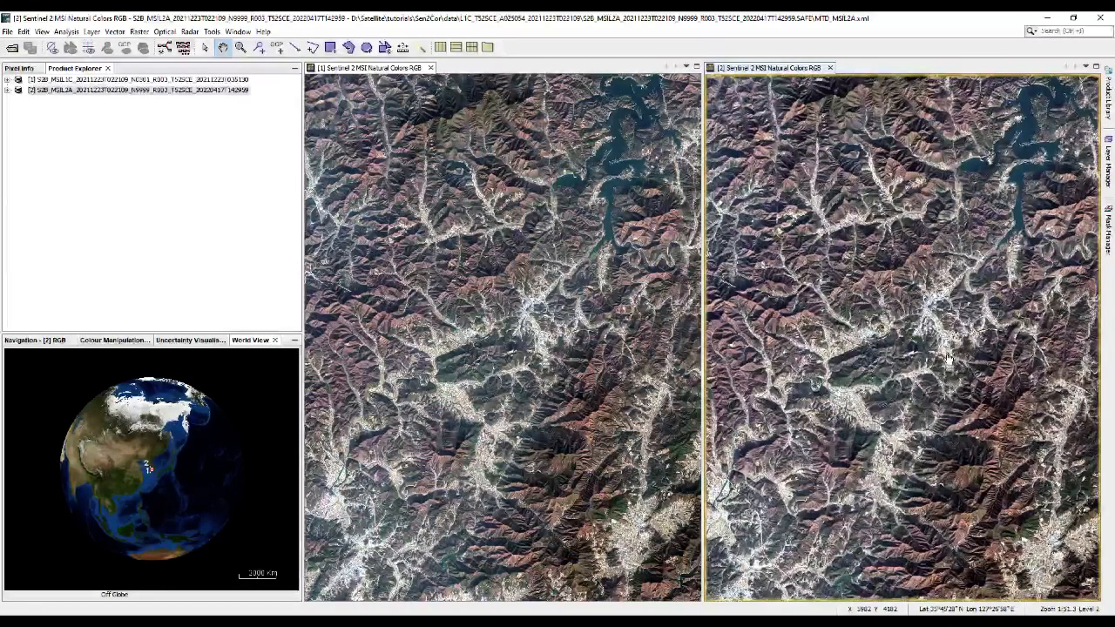
pyautogui.scroll(2, 949, 358)
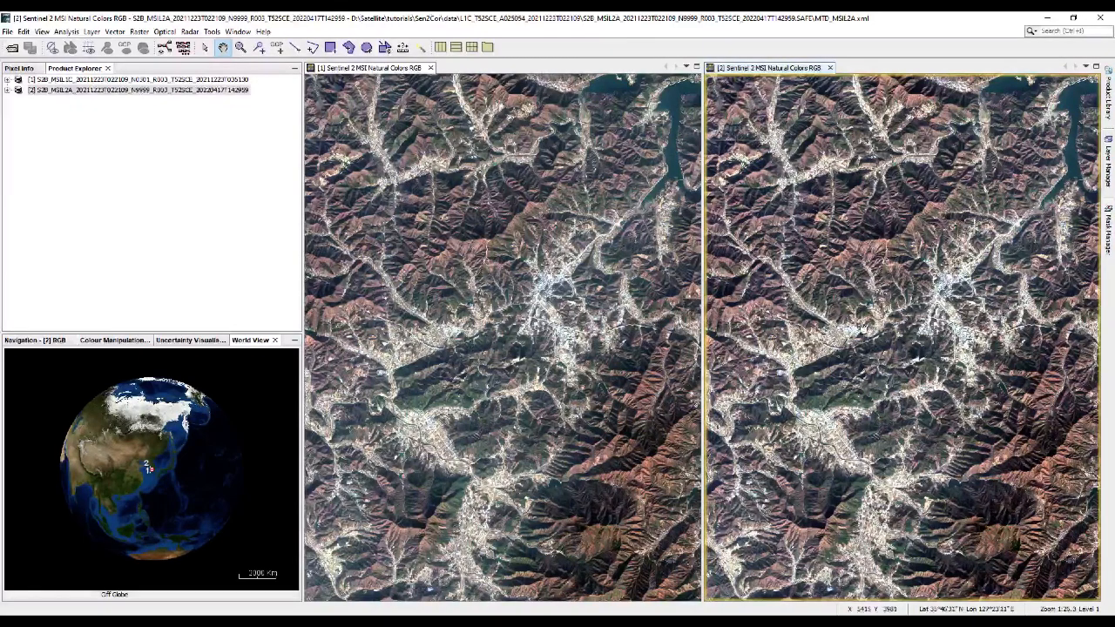
pyautogui.scroll(-5, 839, 329)
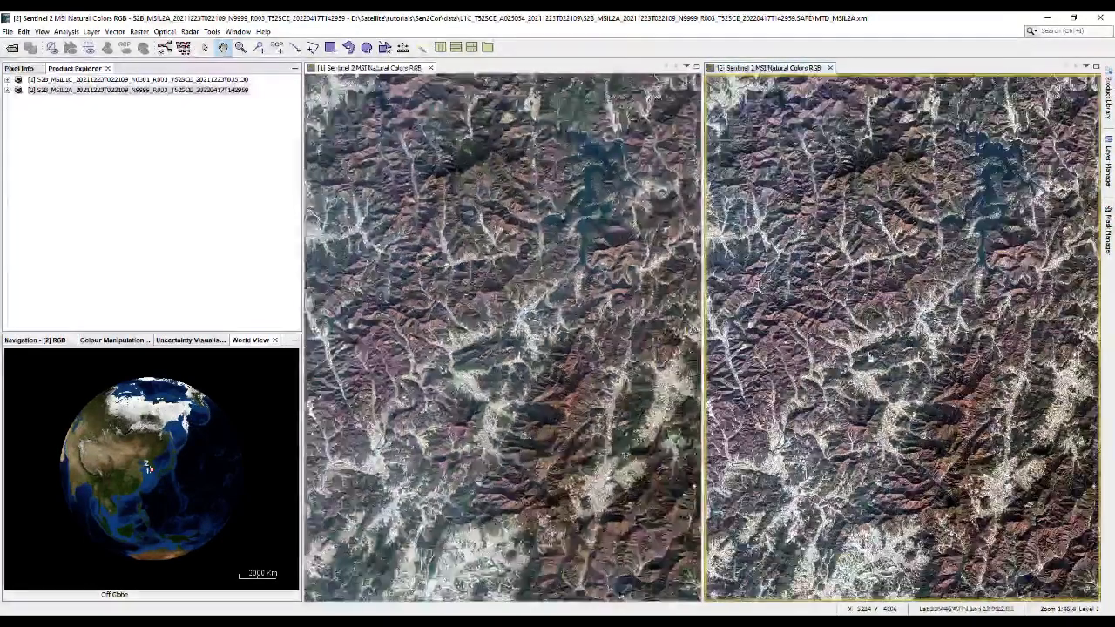
pyautogui.scroll(-3, 888, 370)
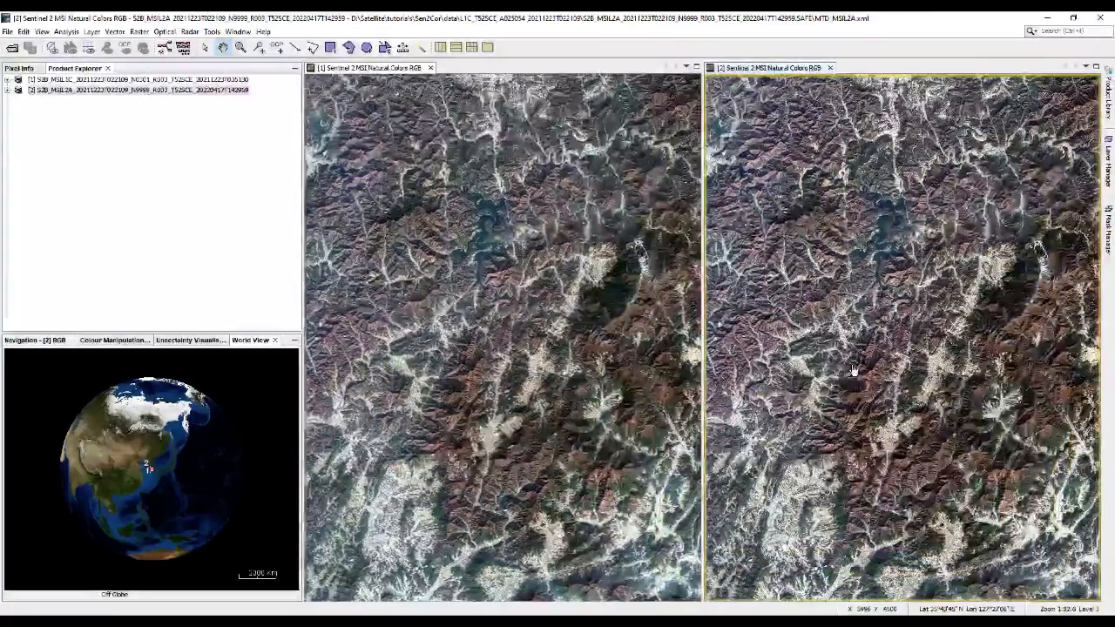
pyautogui.moveTo(907, 389); pyautogui.dragTo(929, 388)
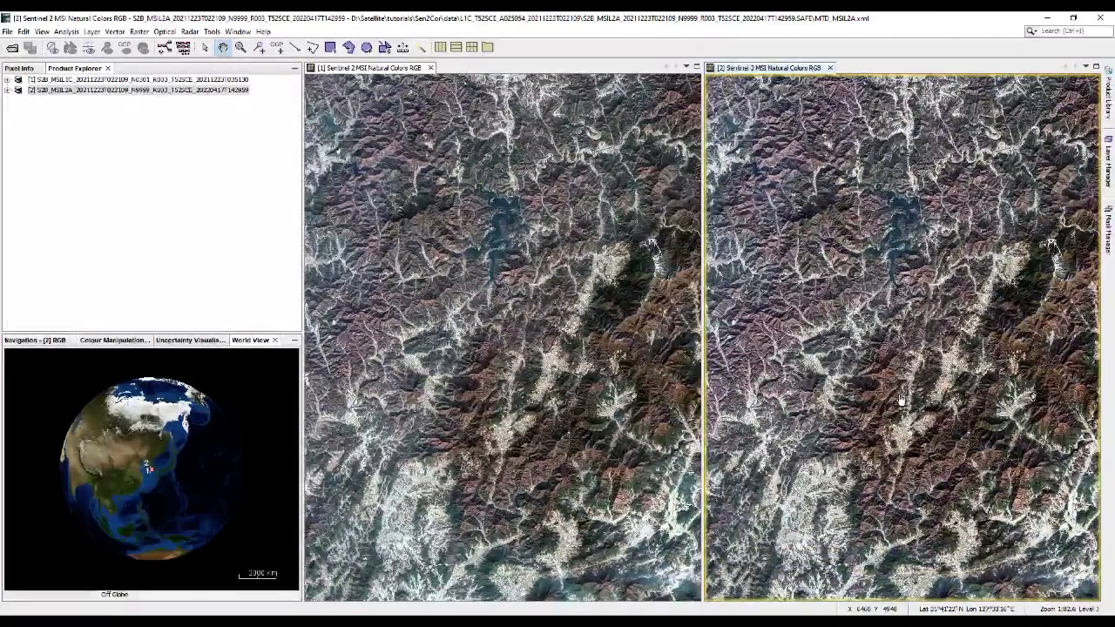